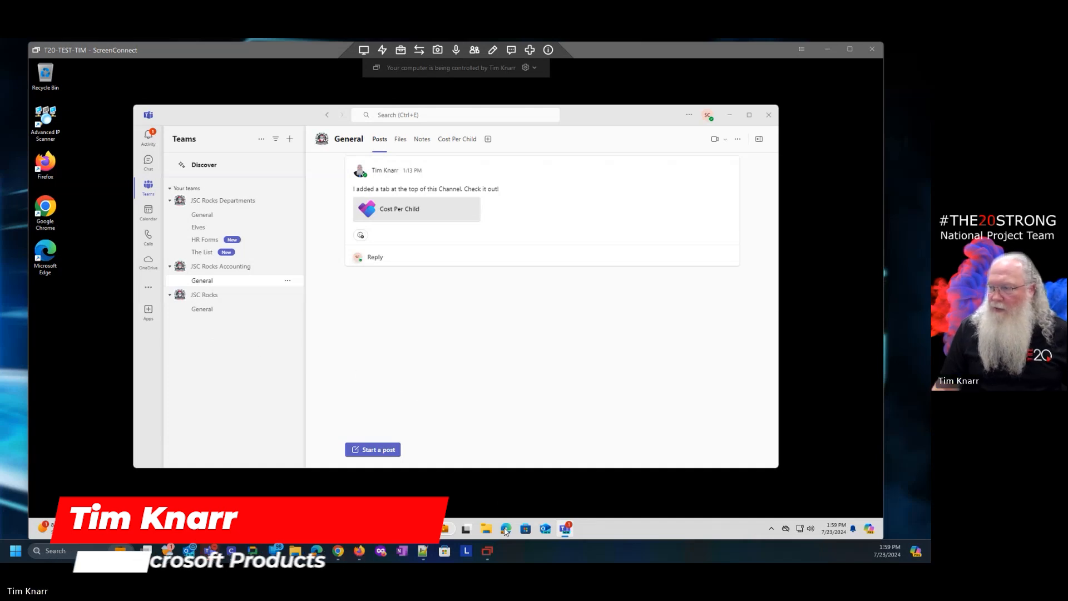
Leave the Teams channel by opening a new Microsoft Edge tab from the taskbar.
click(505, 528)
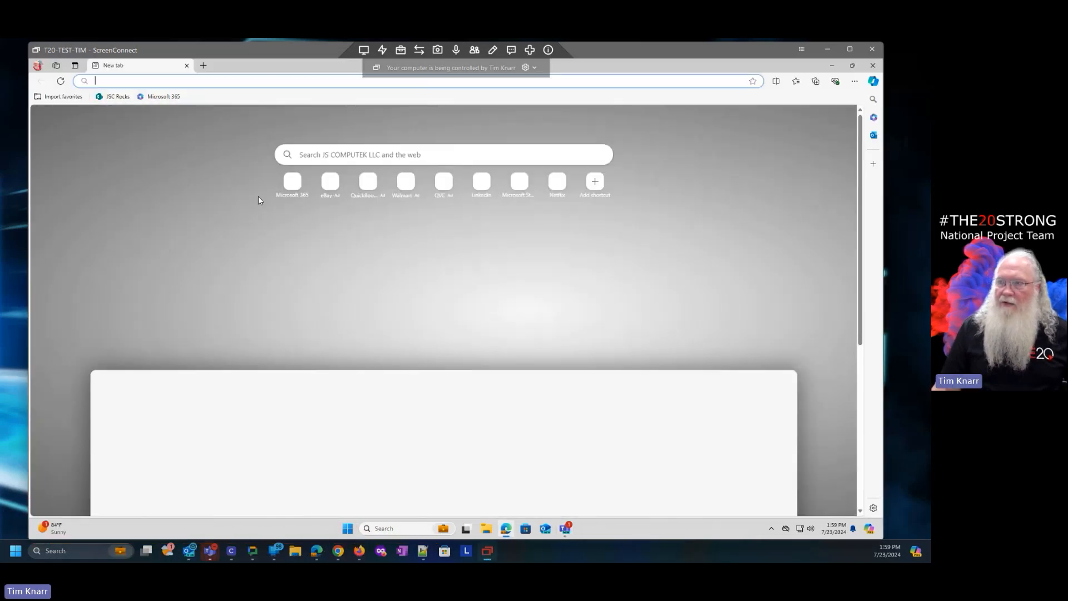
Load portal.office.com in the new tab from the address-bar suggestion.
click(178, 82)
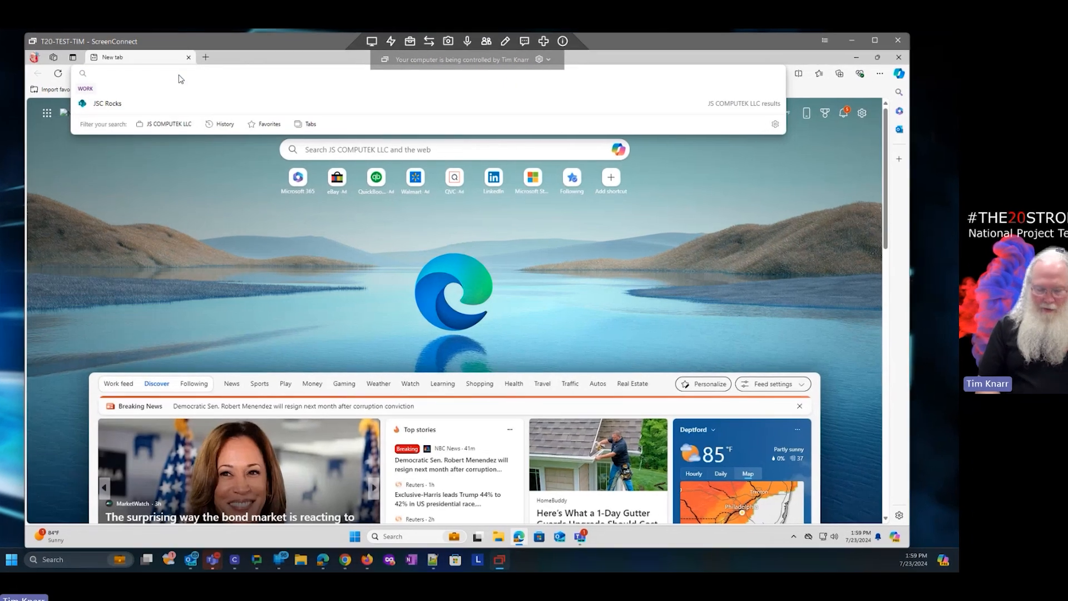
text(pro)
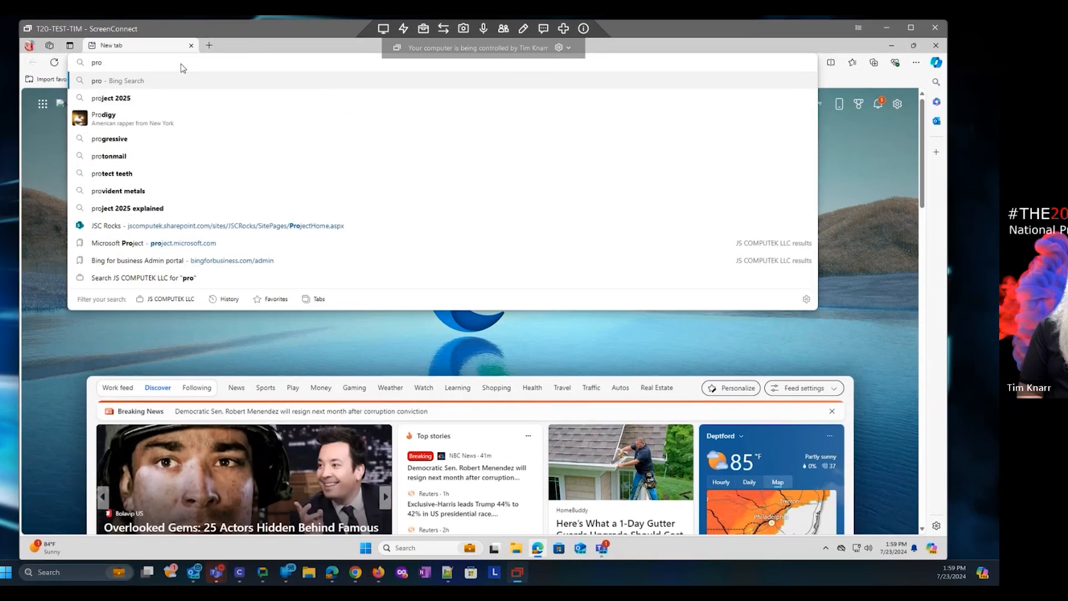
key(BackSpace)
key(BackSpace)
text(ortal.office.com)
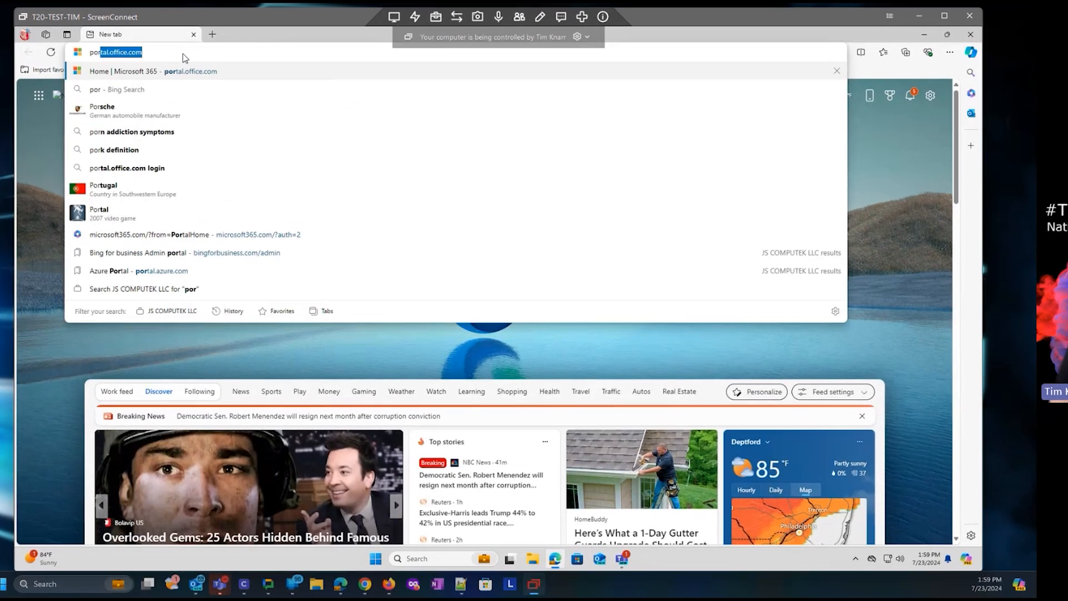
key(Return)
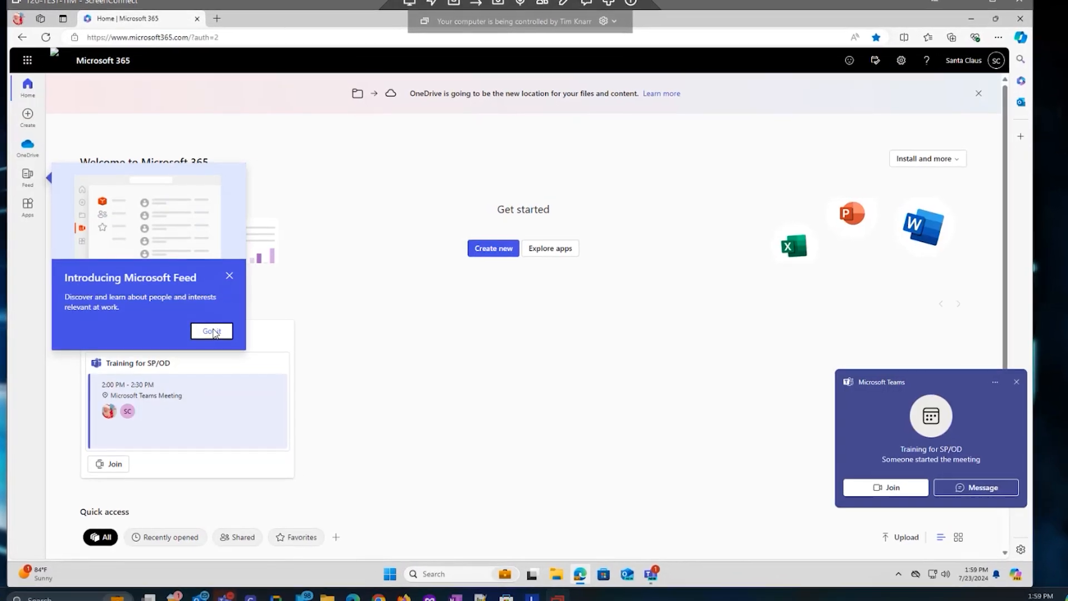
Dismiss the Feed and Teams pop-ups, then launch OneDrive from the app launcher.
click(229, 275)
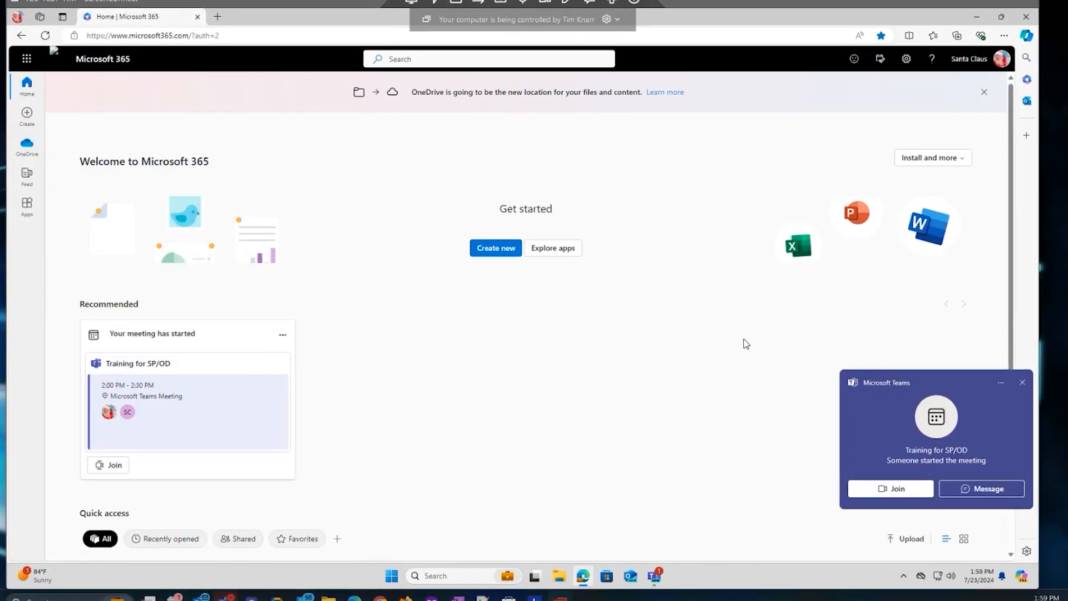
click(1023, 382)
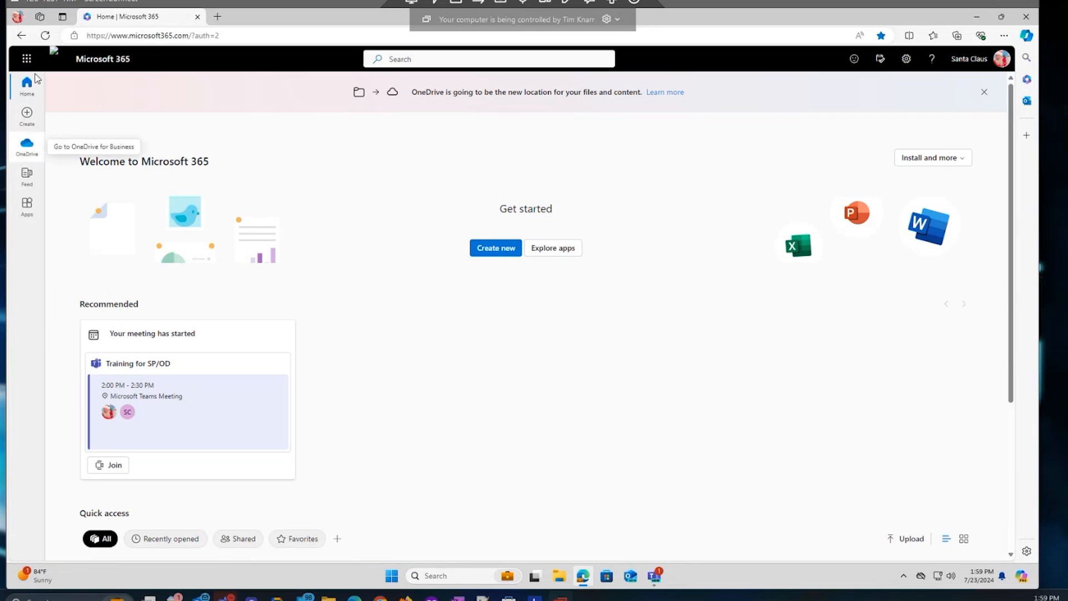
click(26, 59)
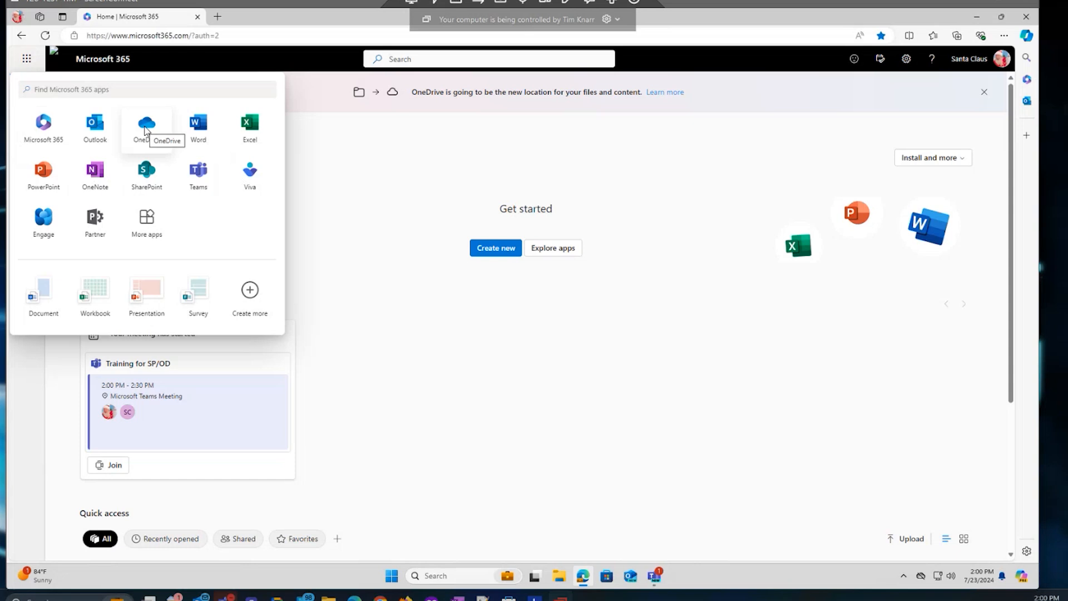
click(146, 127)
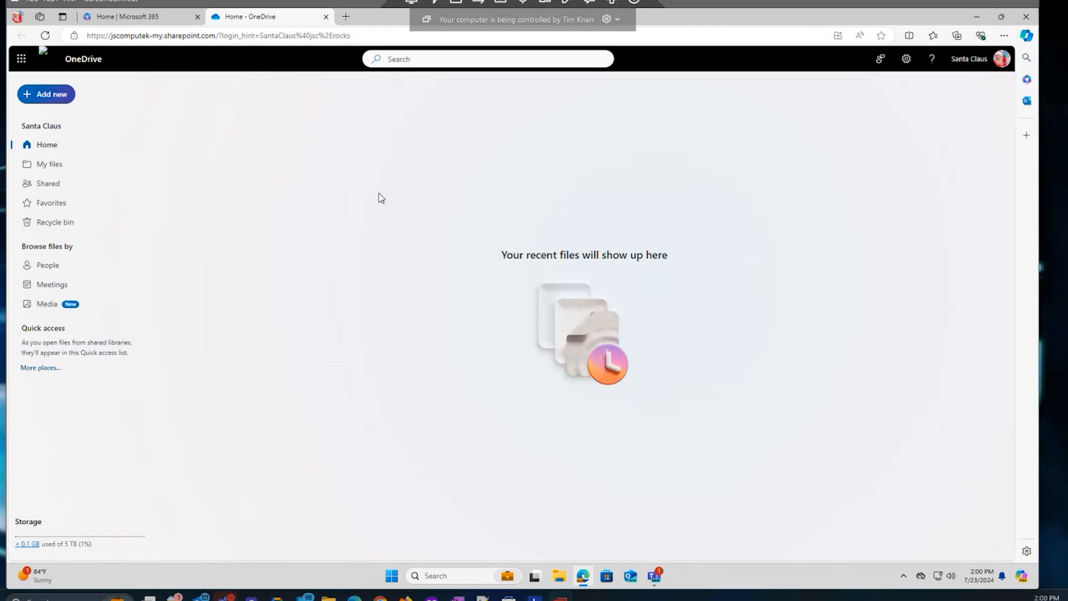
From My files, choose 'Sync this OneDrive' in the Settings gear menu.
click(42, 167)
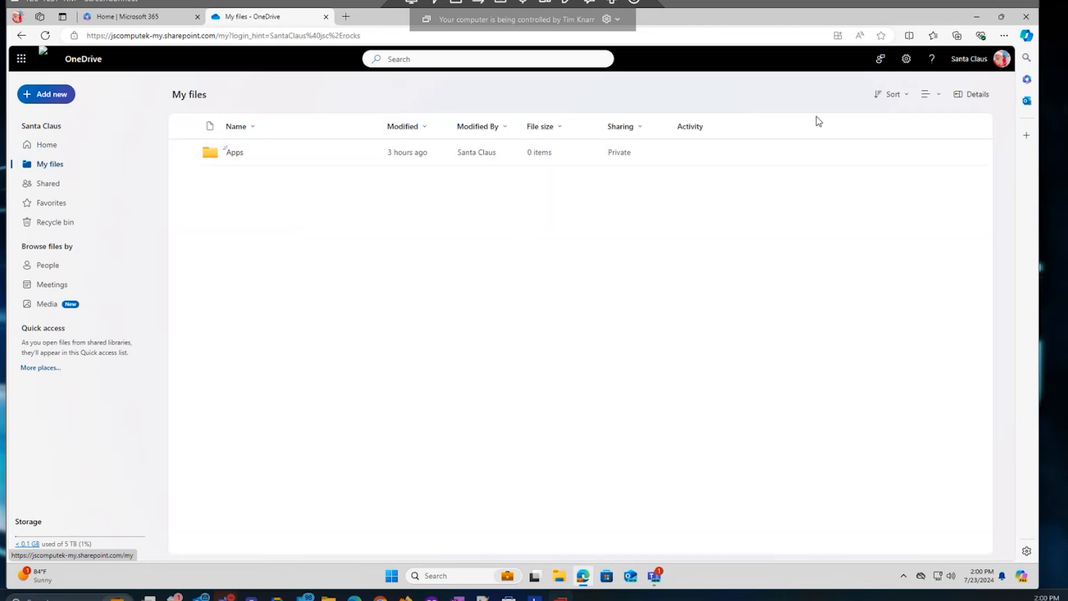
click(907, 60)
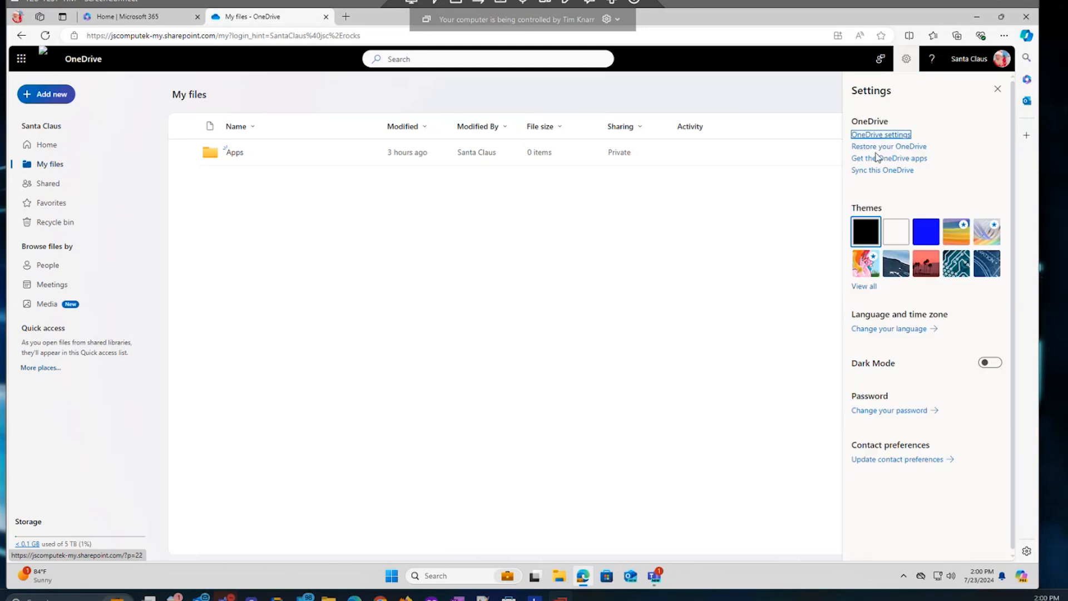
click(876, 173)
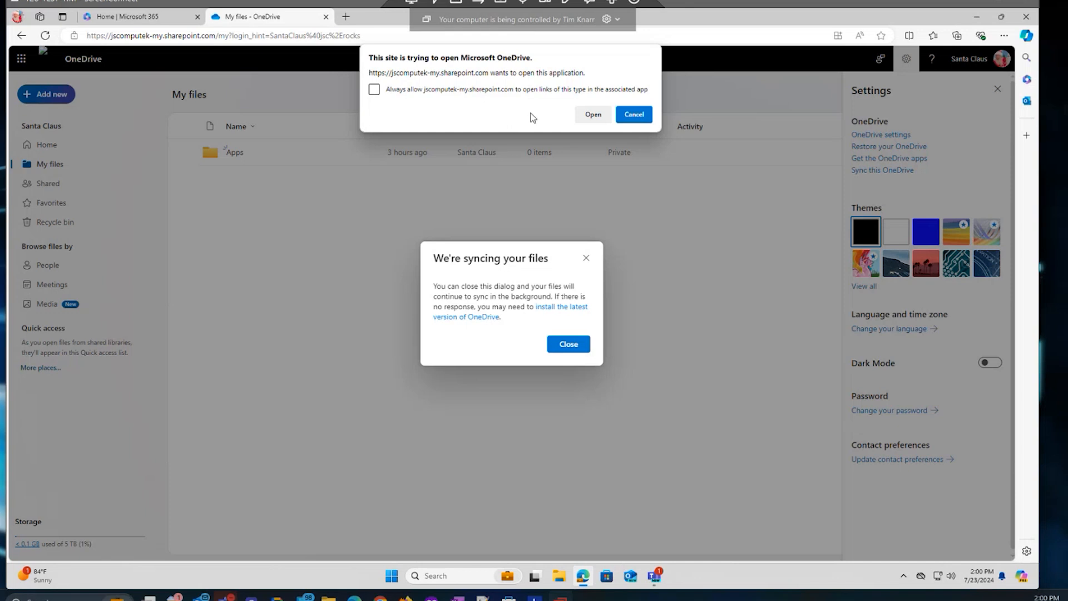
Allow the OneDrive app to launch and sign in with the work account password.
click(590, 116)
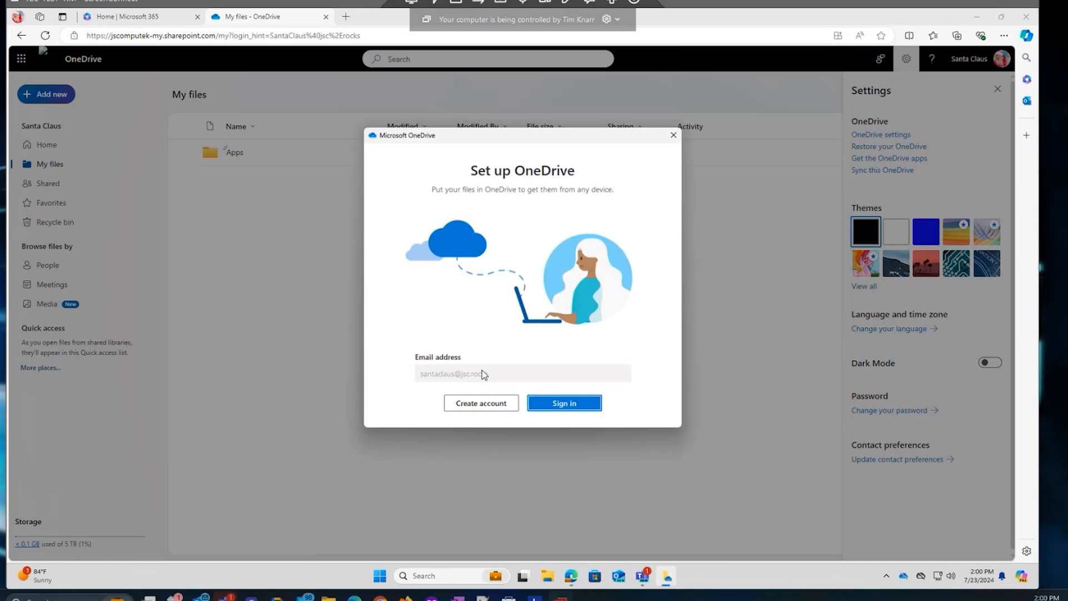
click(578, 407)
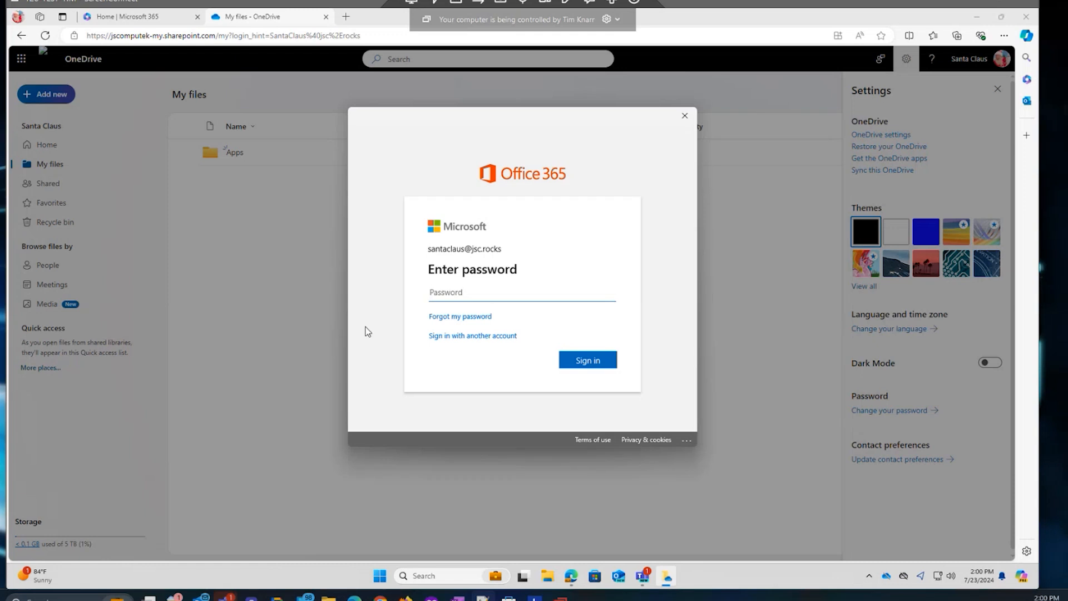
key(ctrl+v)
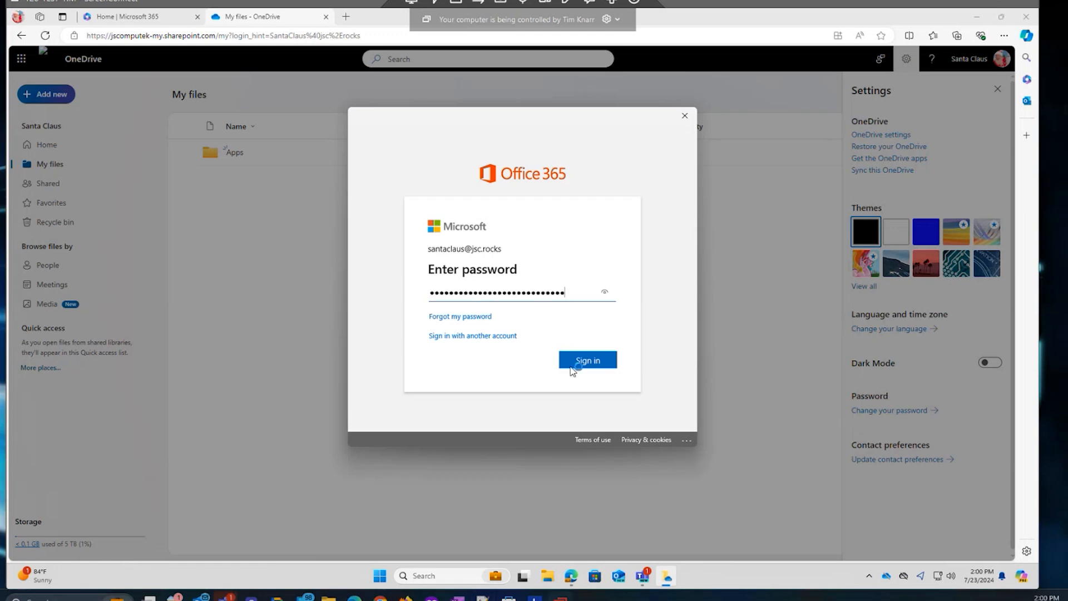
click(582, 362)
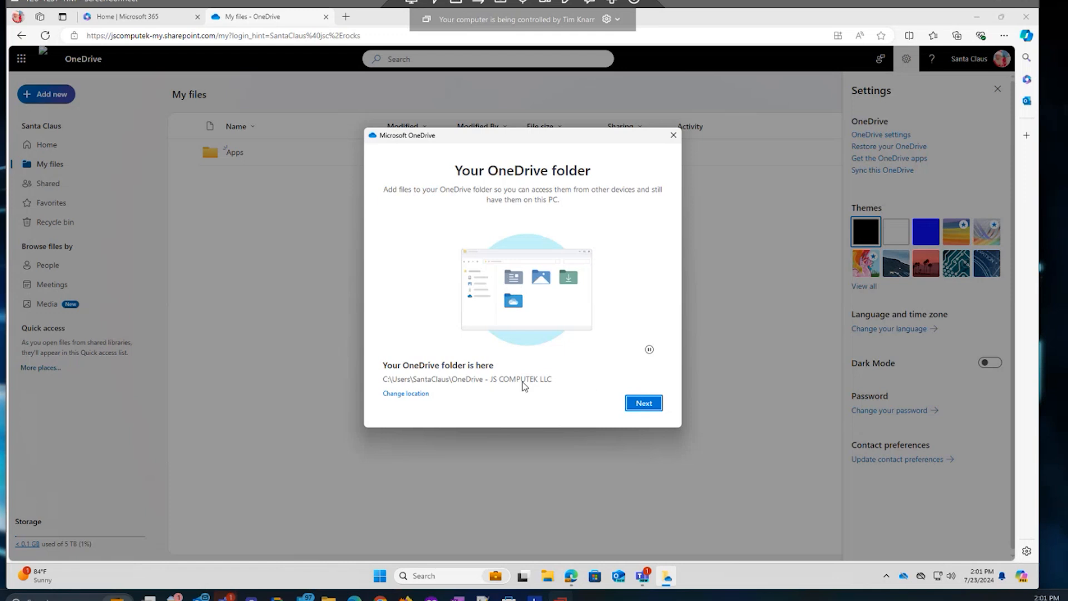
Keep the default OneDrive folder location and start backing up Documents, Pictures and Desktop.
click(641, 404)
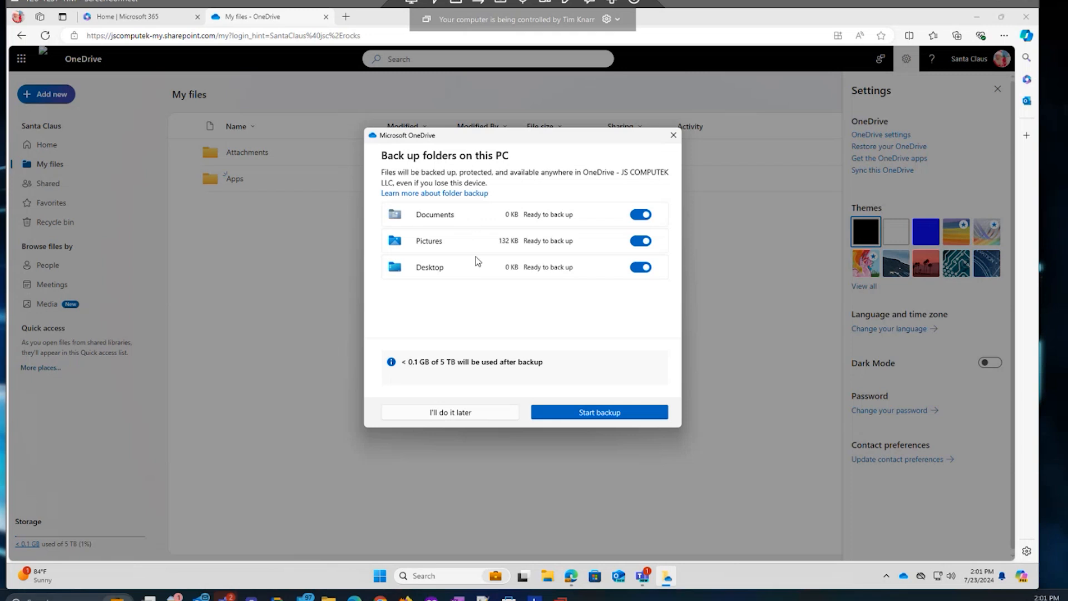
click(590, 414)
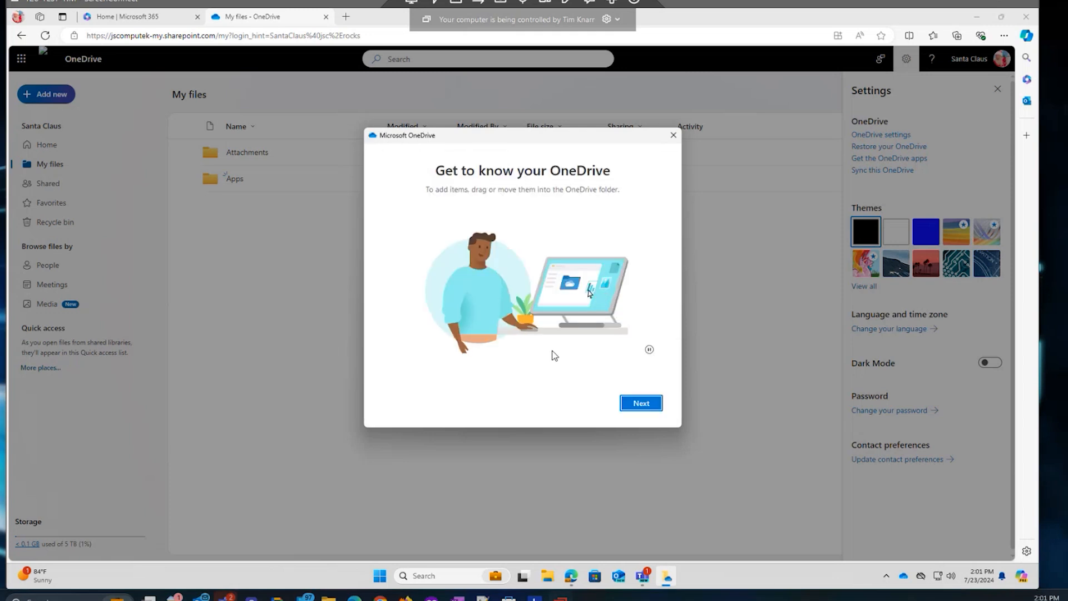
Page through the setup tour, postpone the mobile app, and open the OneDrive folder.
click(640, 404)
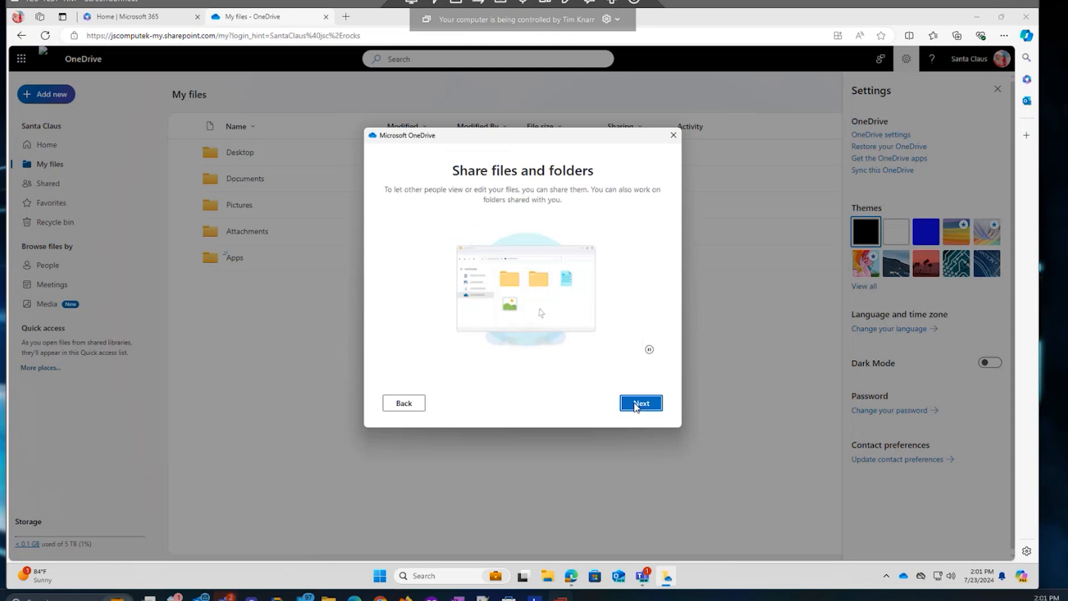
click(637, 405)
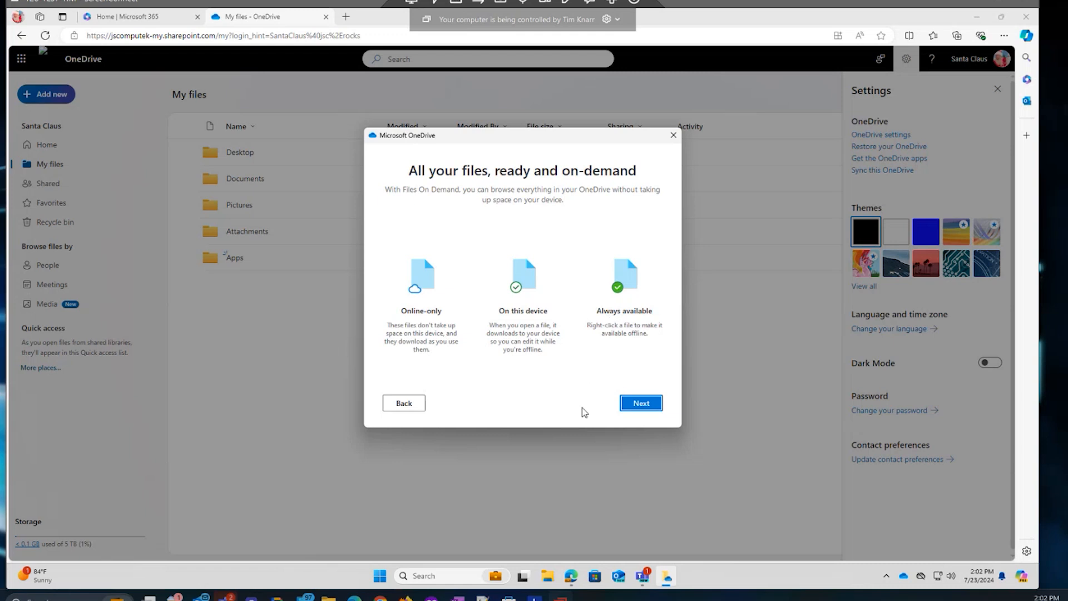
click(641, 403)
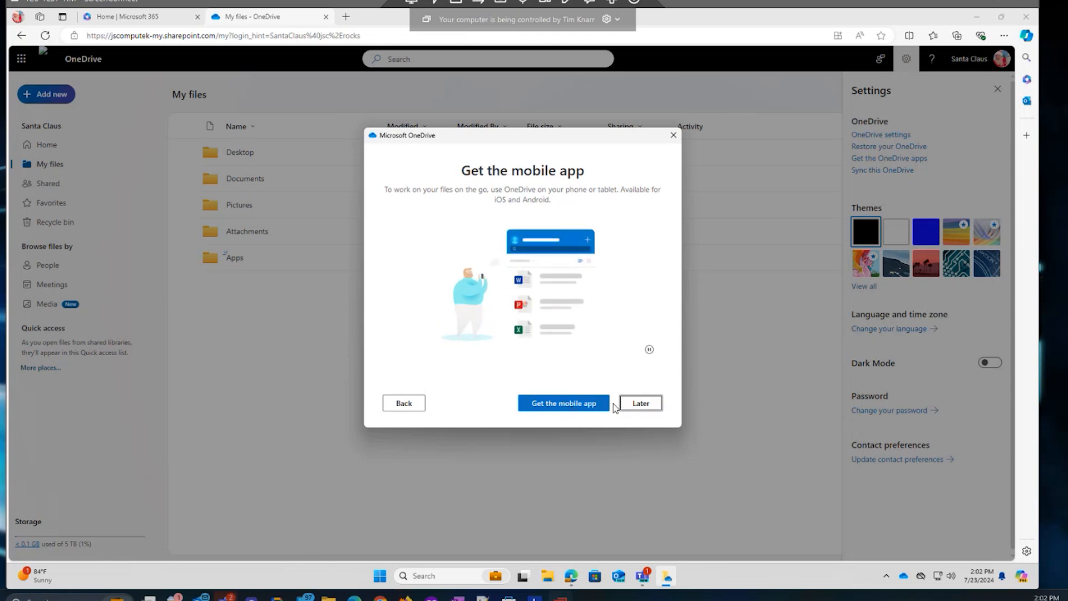
click(642, 404)
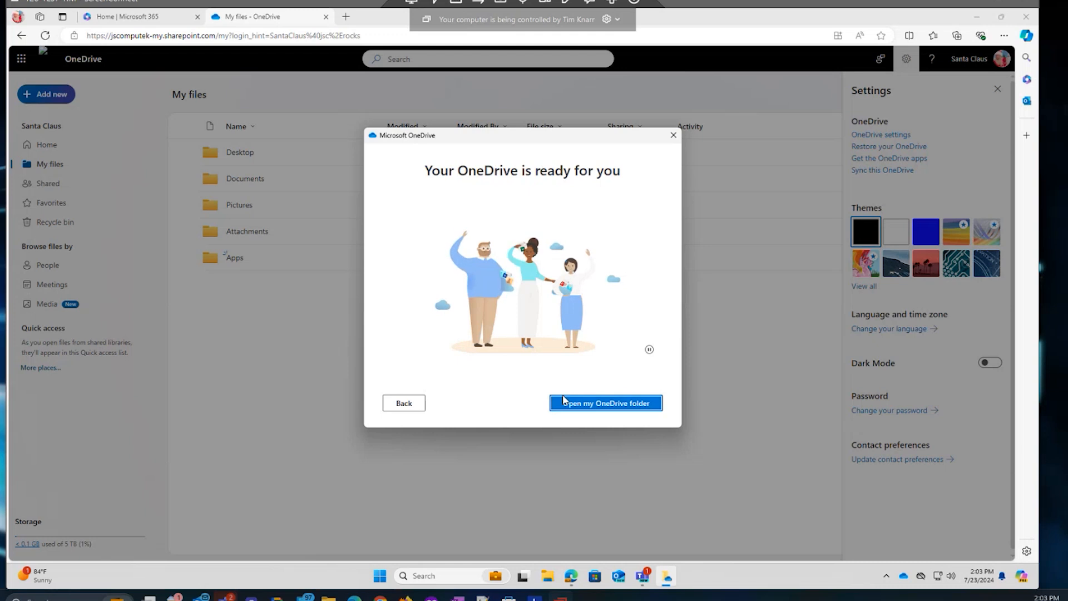
click(599, 404)
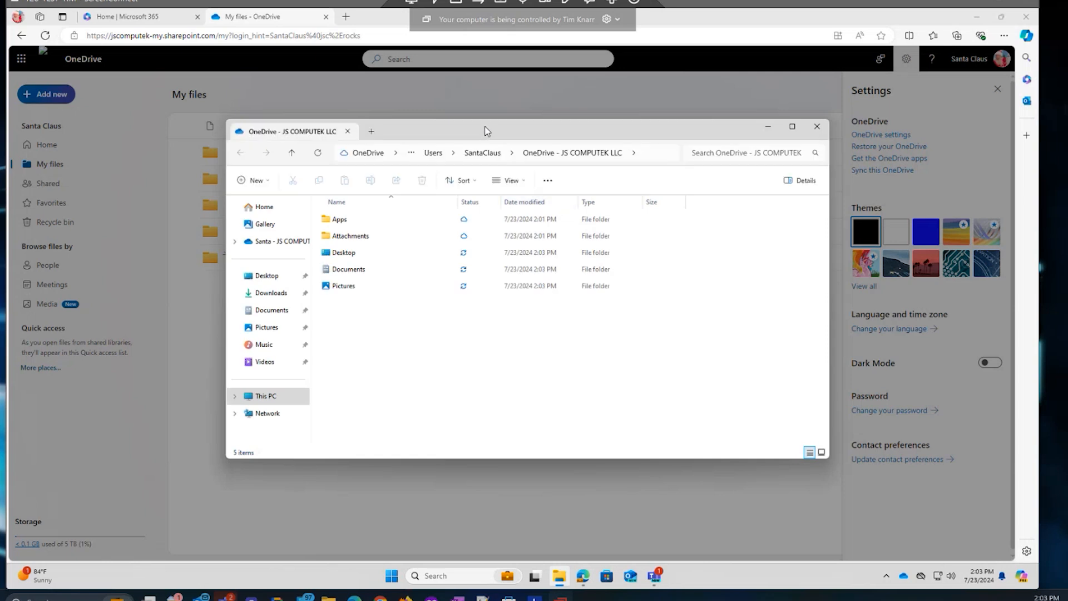
Open the Pictures folder to check syncing, then return to the top OneDrive folder.
drag(490, 129, 602, 130)
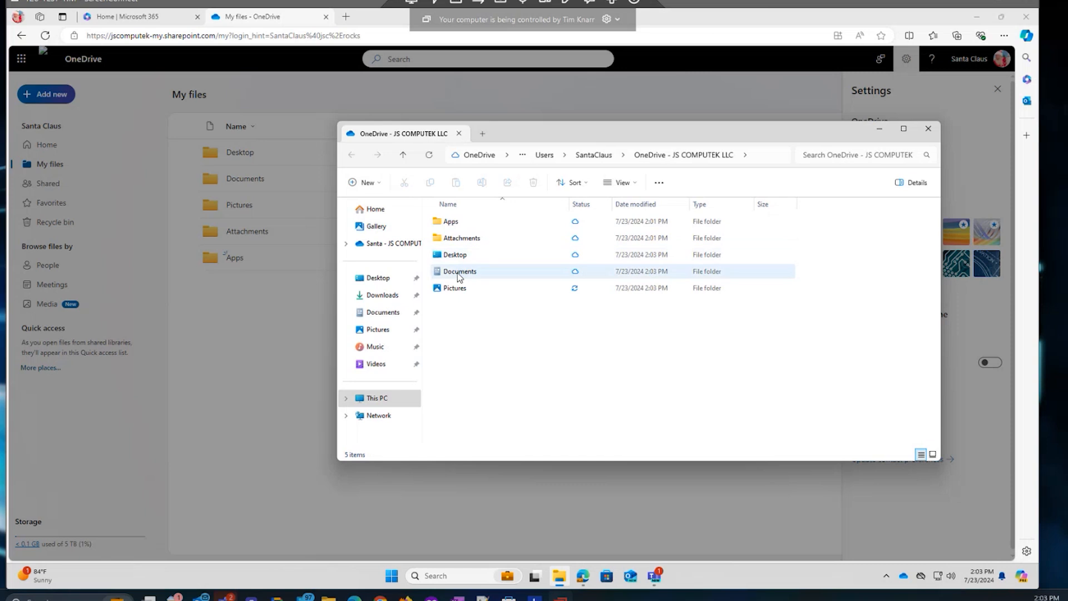
mouse_move(451, 292)
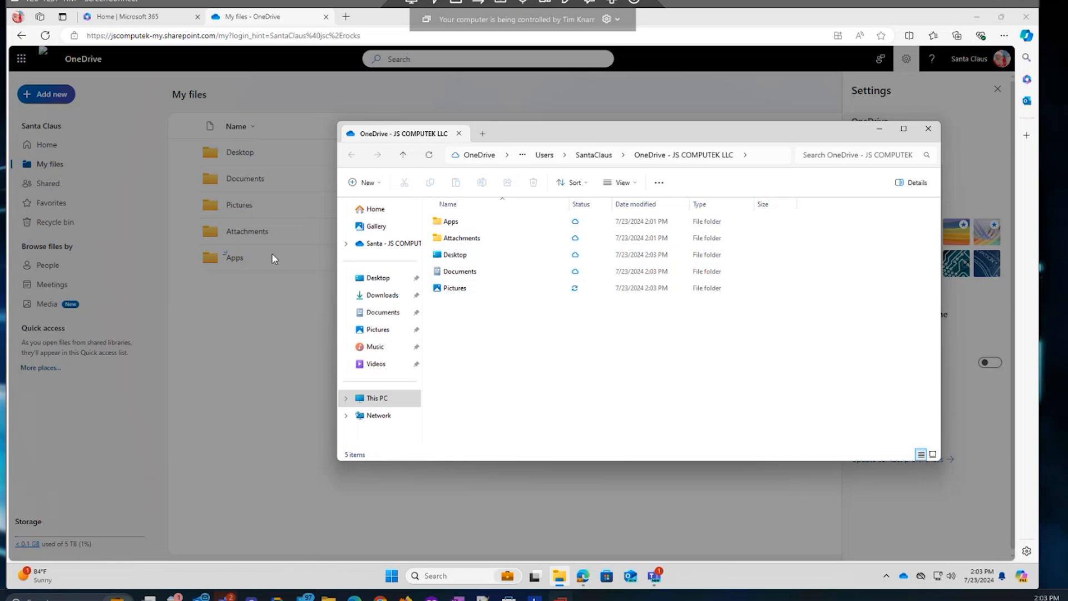
click(455, 288)
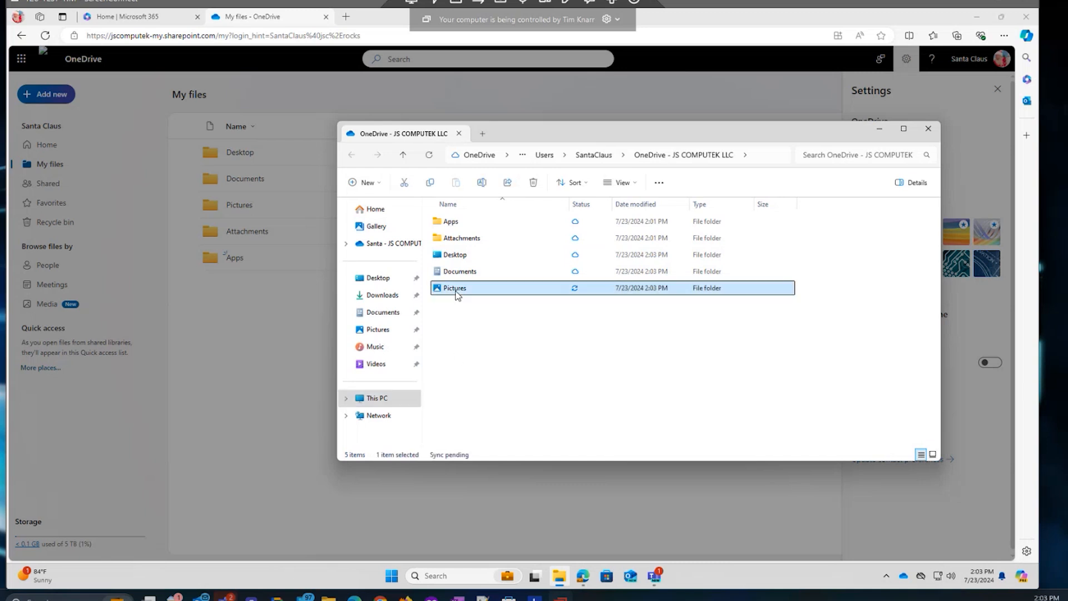
double_click(437, 286)
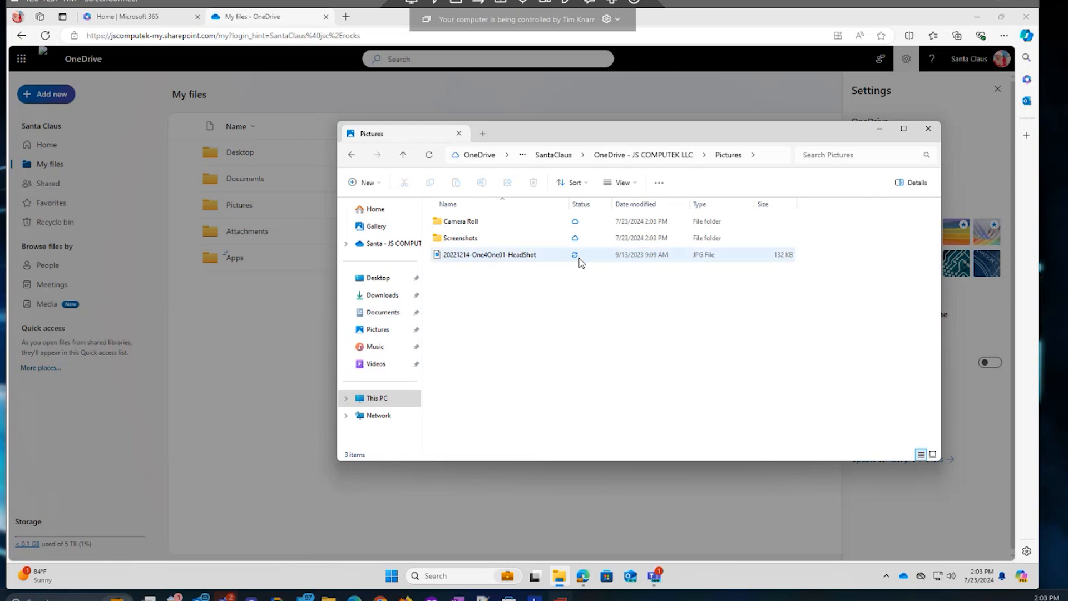
mouse_move(581, 261)
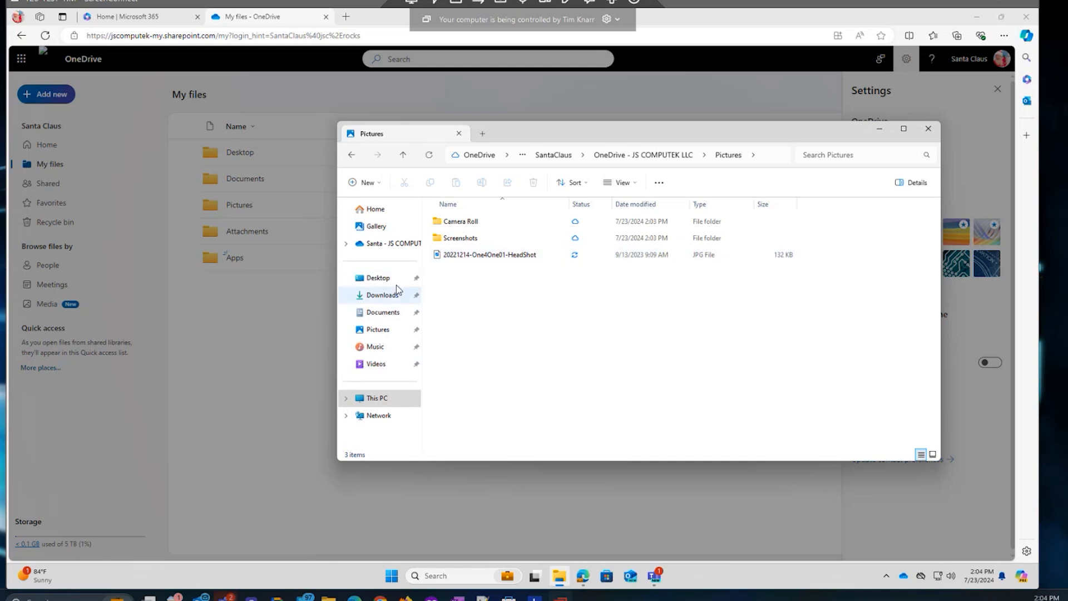
click(382, 249)
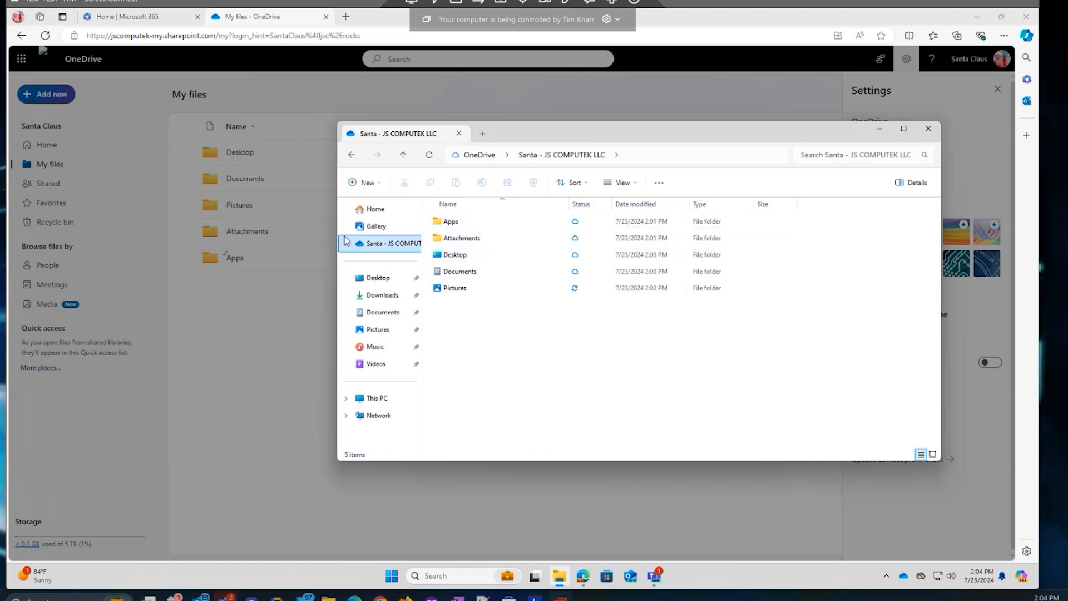
Open OneDrive Settings via the tray icon's Help & Settings gear.
click(904, 577)
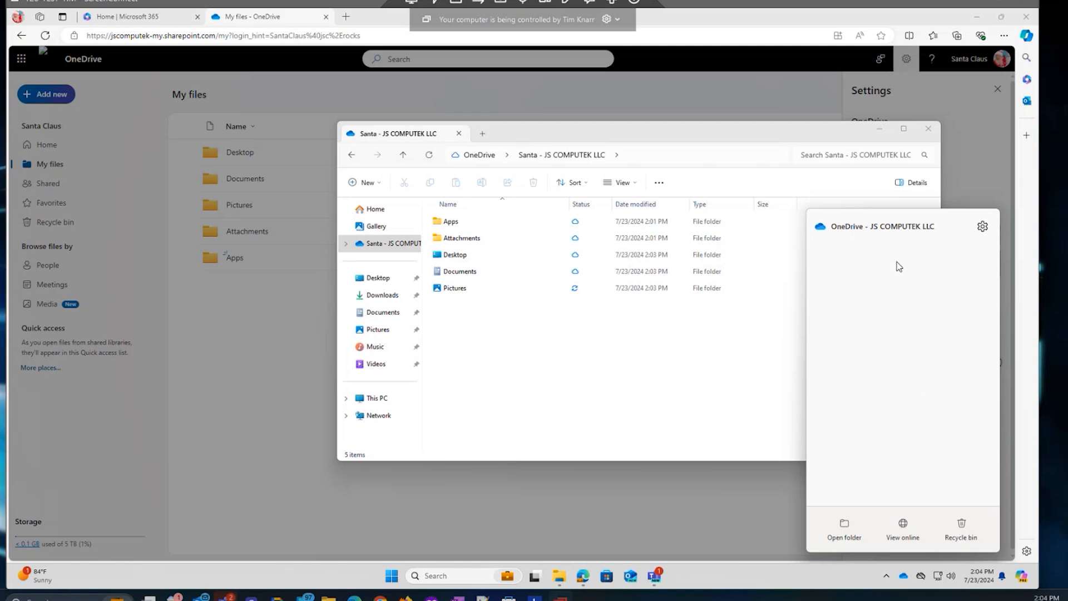
click(982, 227)
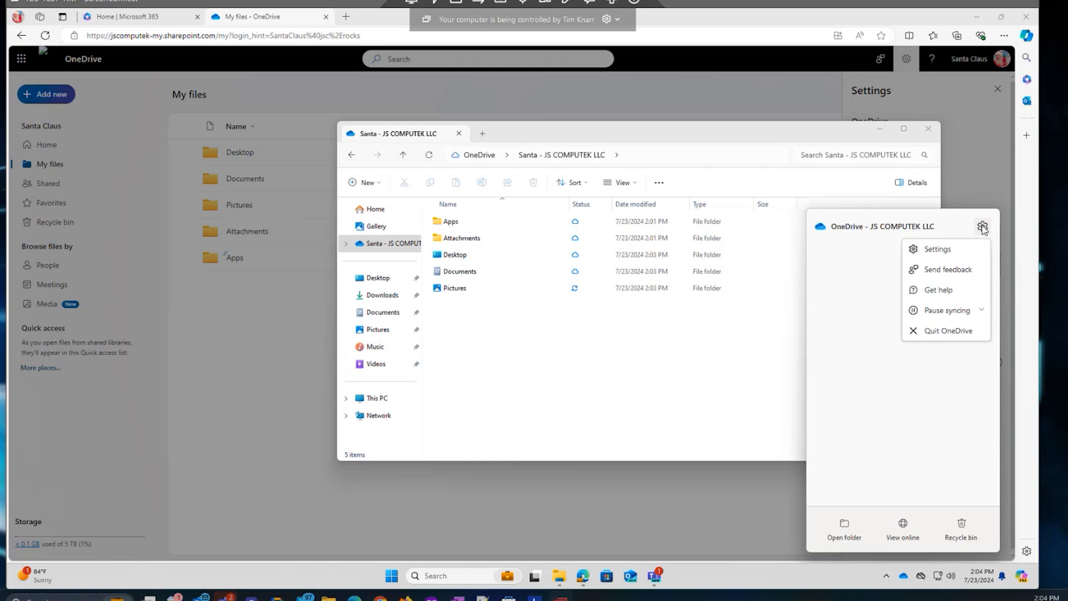
click(926, 250)
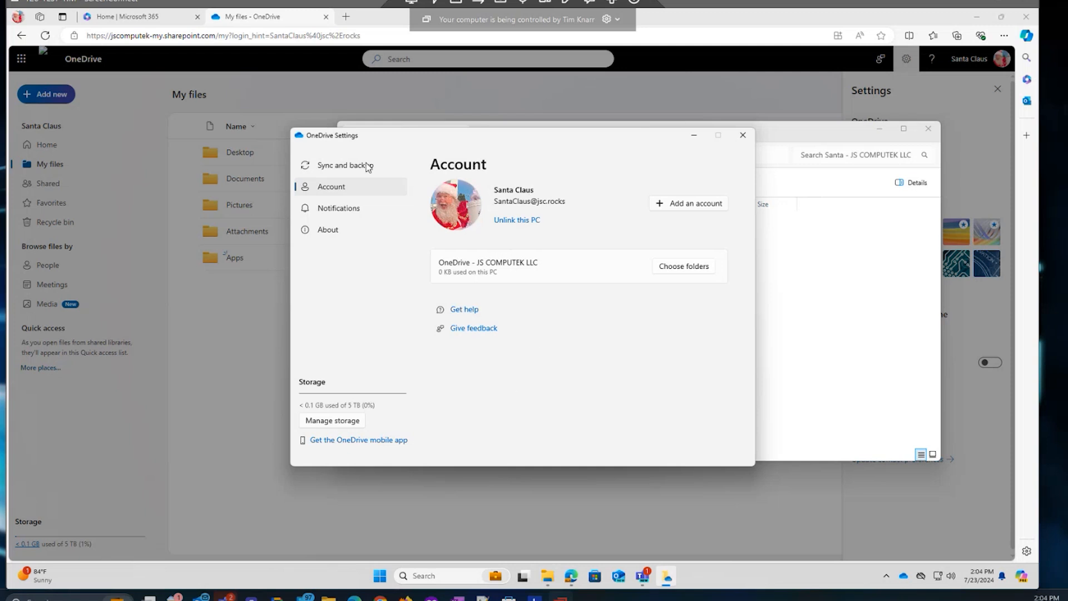
Review backed-up folders under Sync and backup, close Settings, and return to the web page.
click(350, 169)
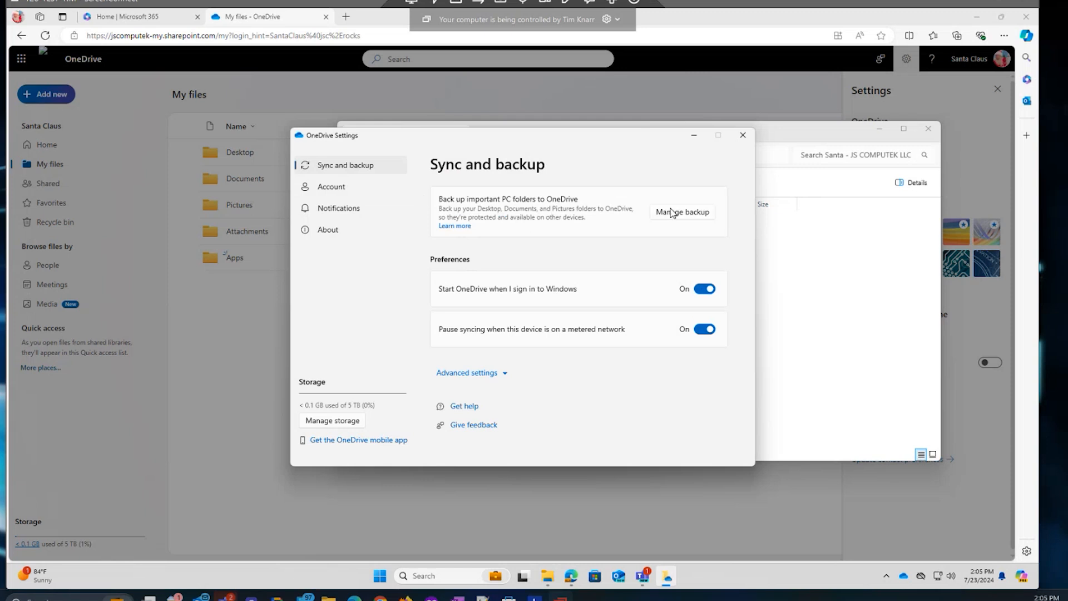
click(686, 215)
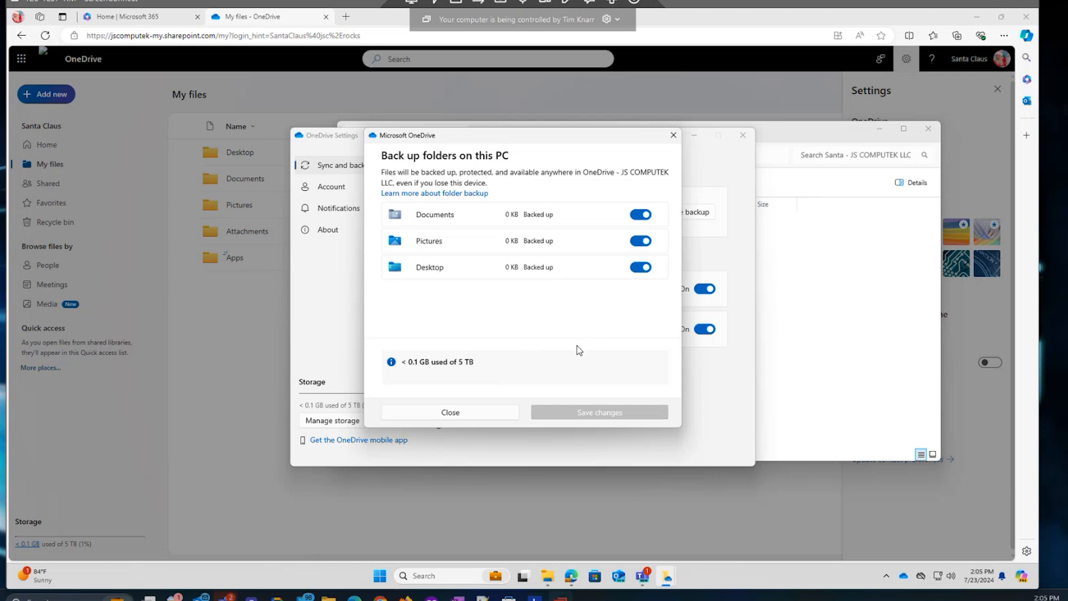
click(440, 413)
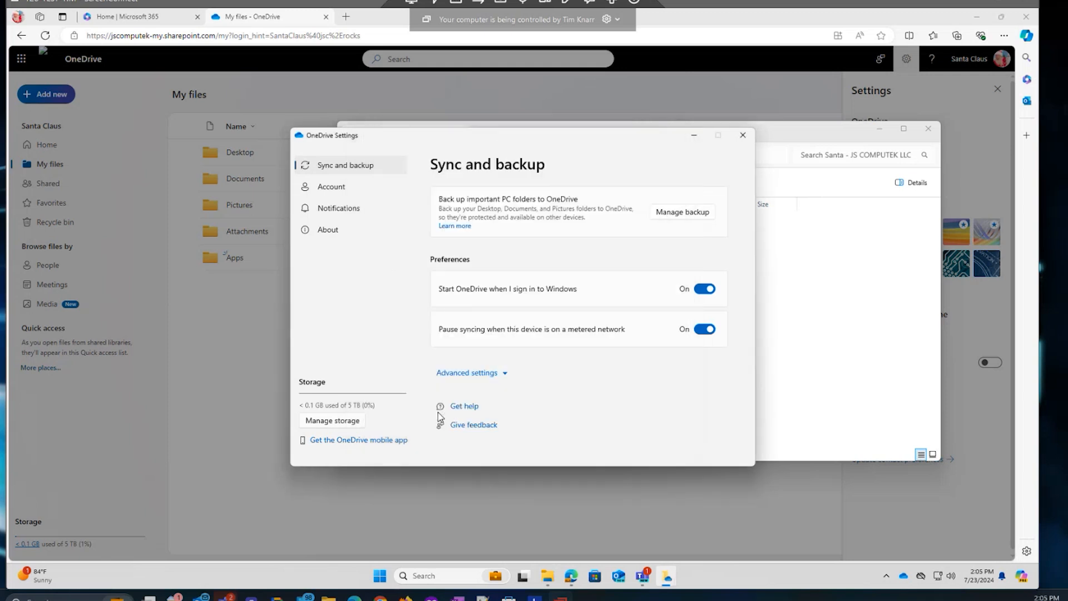
click(746, 137)
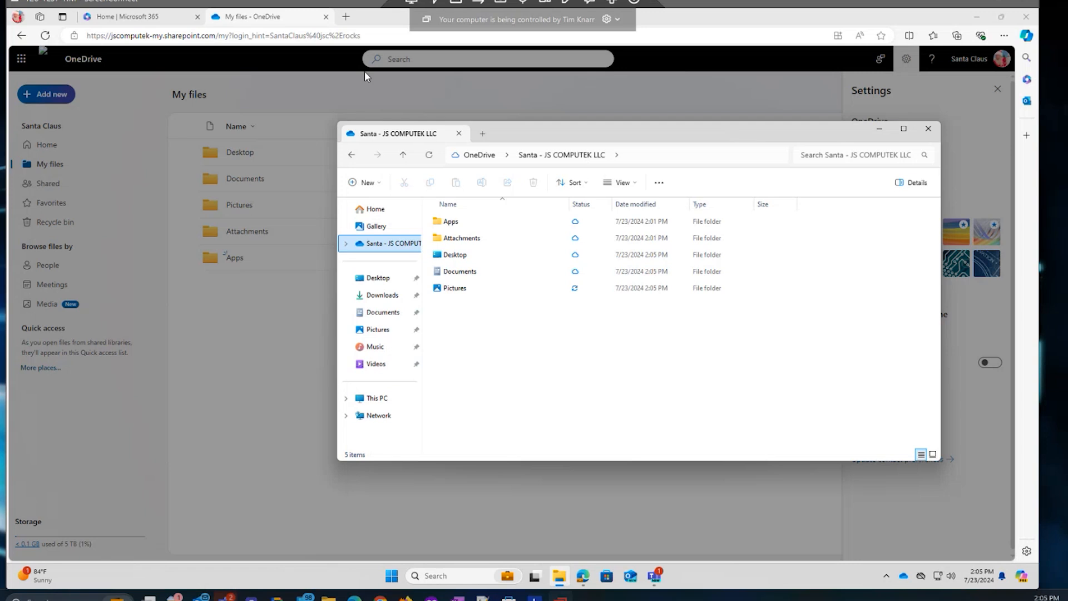
click(287, 99)
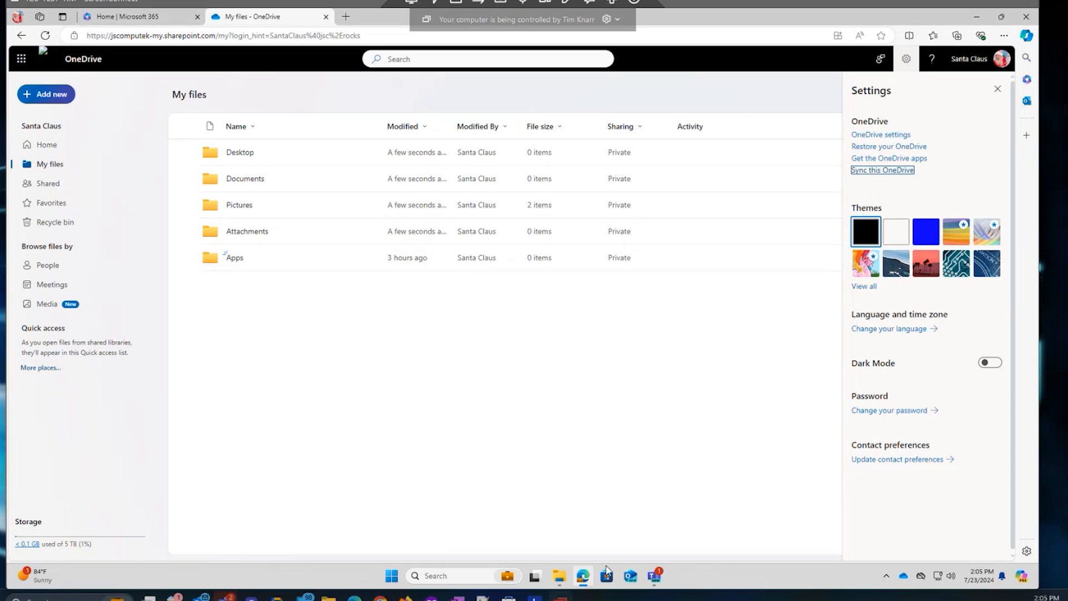
Return to the Home | Microsoft 365 tab and open the app launcher's app list.
click(166, 21)
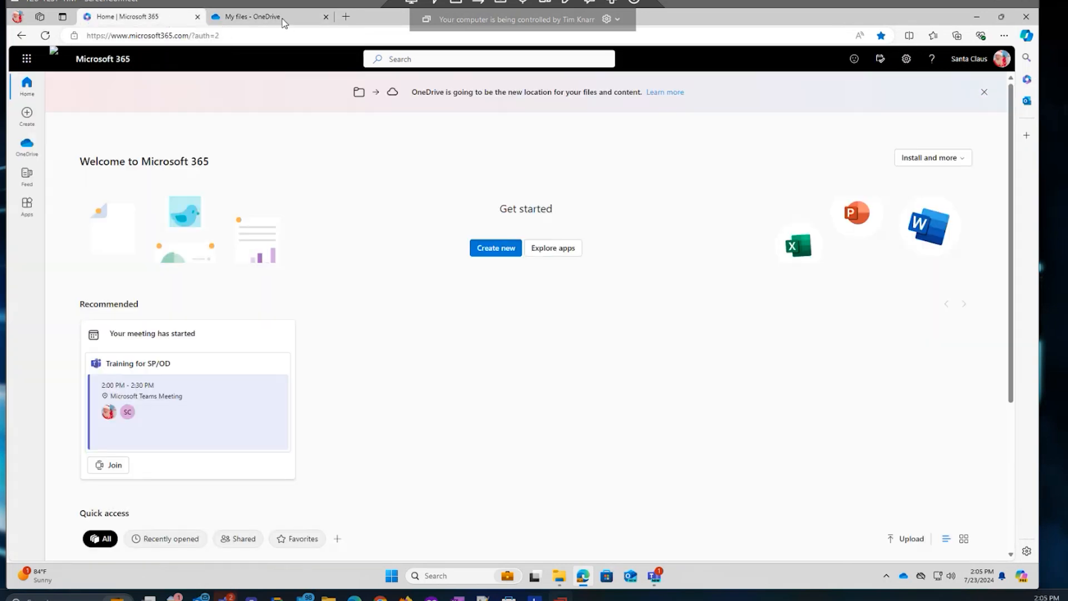
click(24, 61)
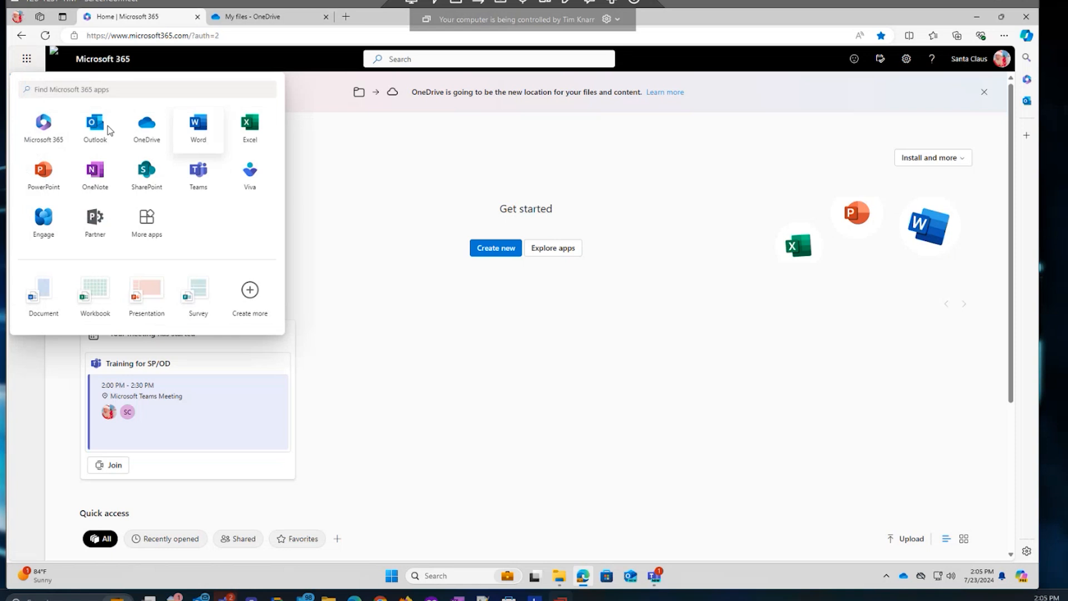
Launch SharePoint, finish its welcome tour, and open the JSC Rocks site home page.
click(145, 172)
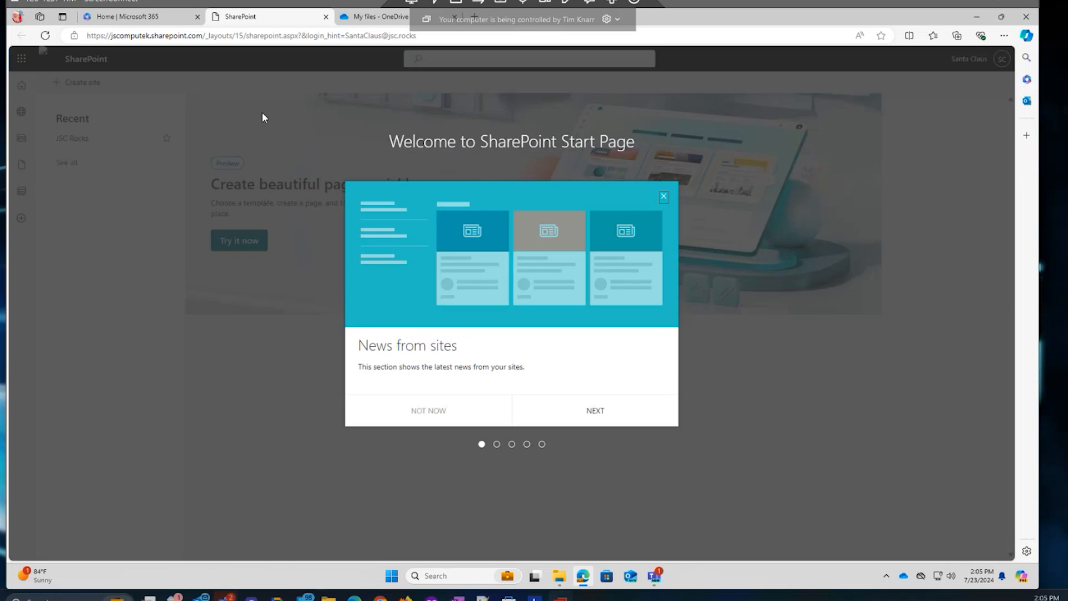
click(579, 407)
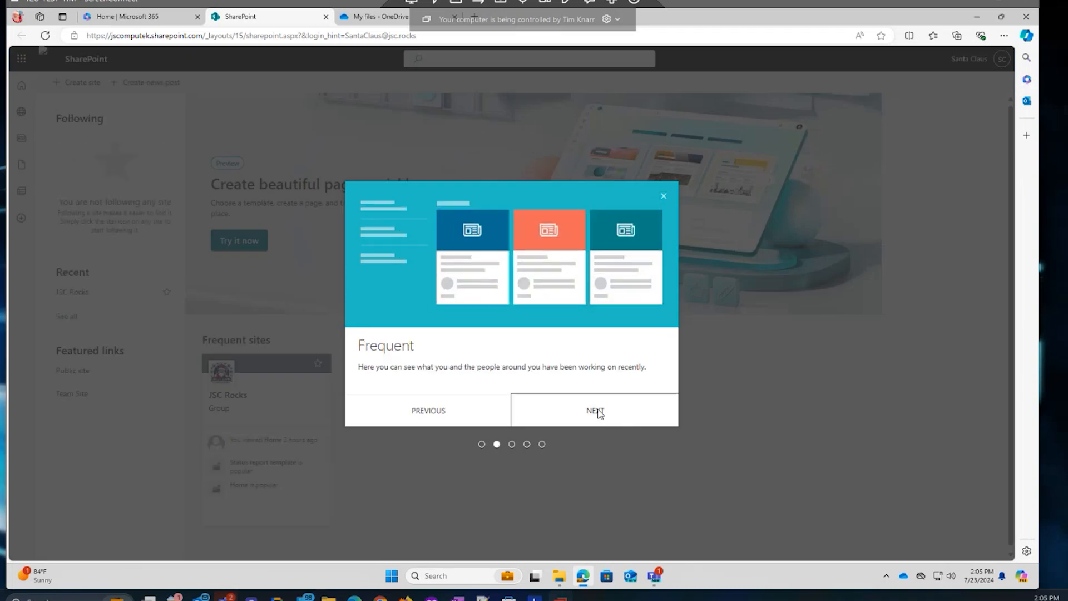
click(597, 411)
click(596, 411)
click(597, 411)
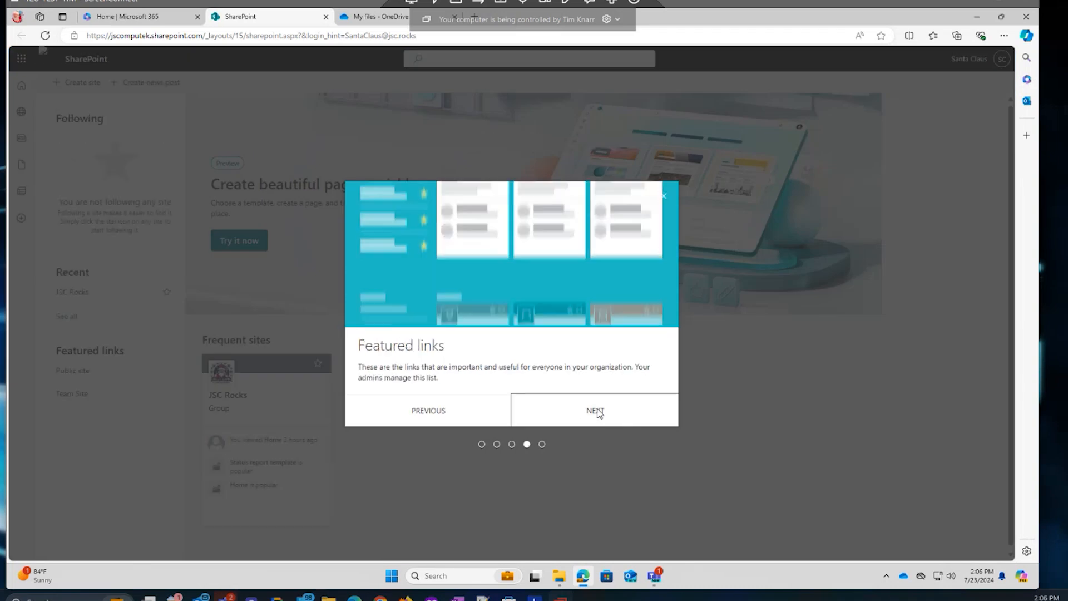
click(597, 411)
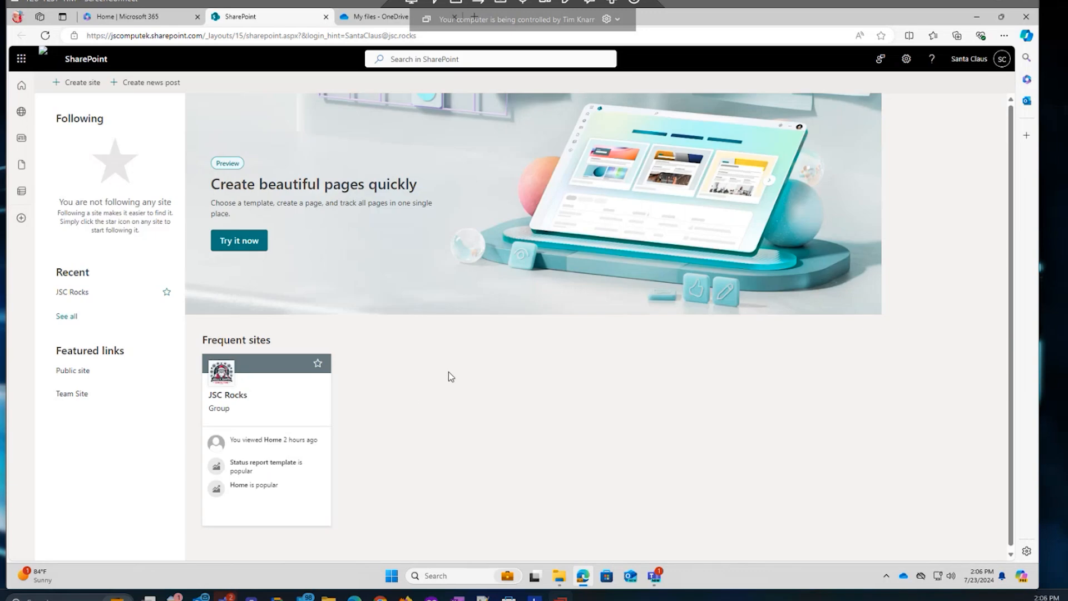
click(227, 396)
click(228, 396)
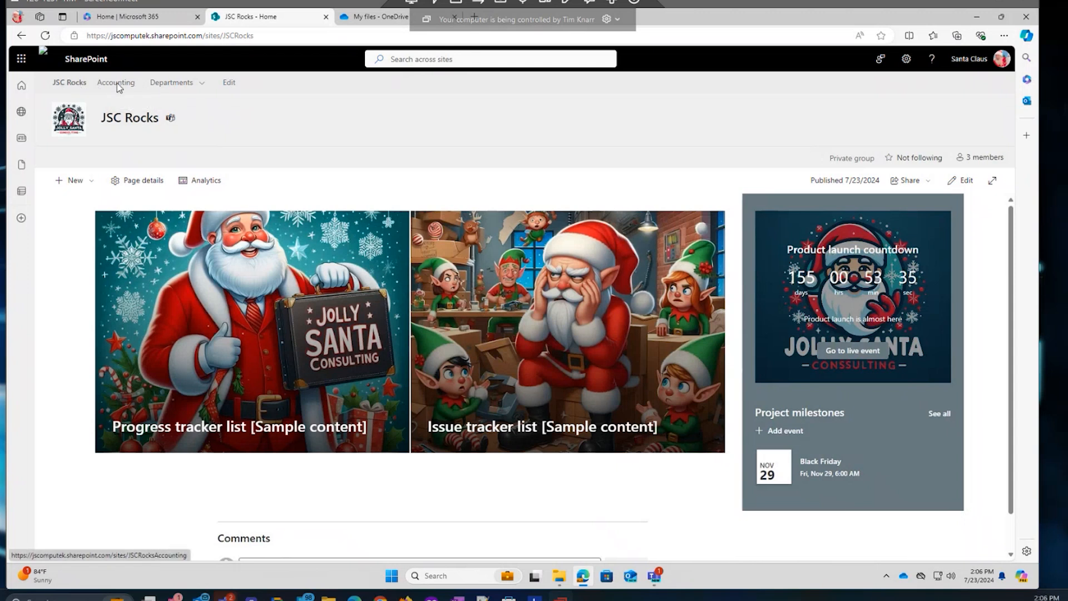
Bring the Microsoft Teams window in front of the JSC Rocks SharePoint site.
mouse_move(171, 84)
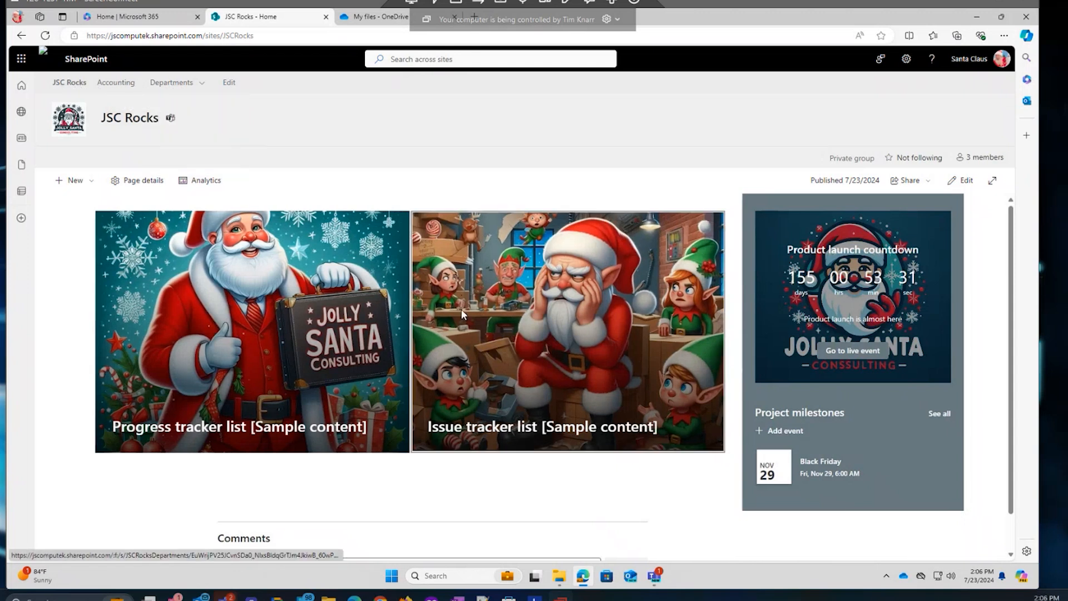
click(654, 575)
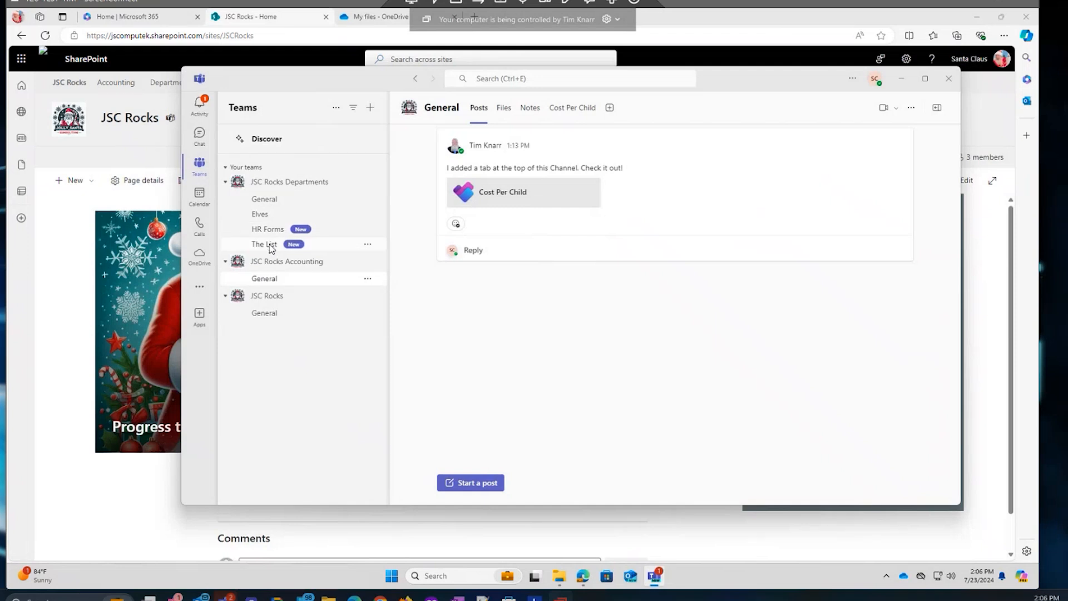
Go through the Departments hub to JSC Rocks Accounting and open its Documents library.
click(179, 84)
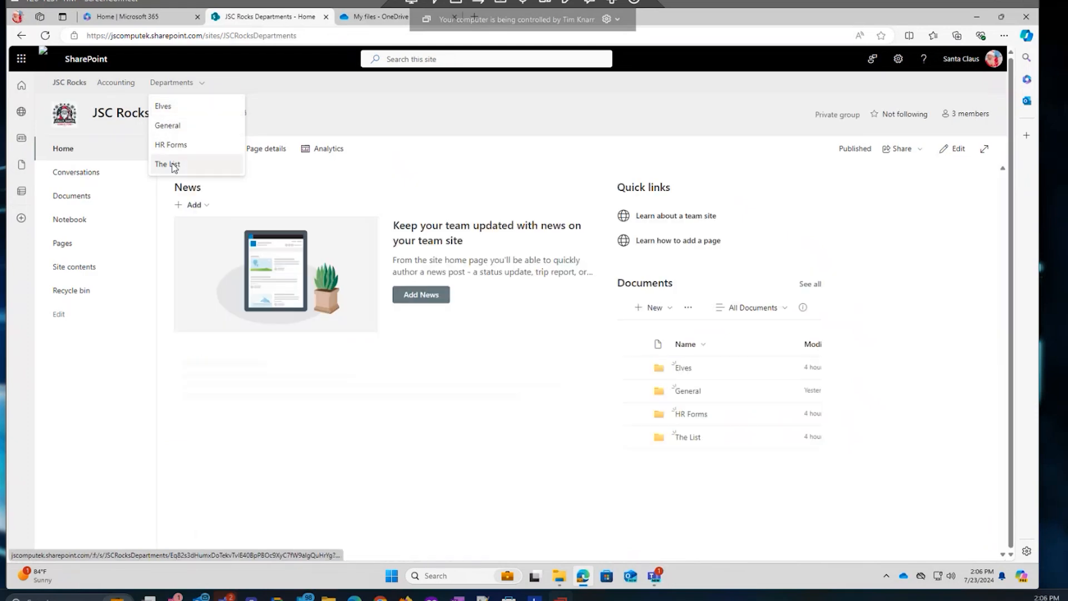
click(167, 107)
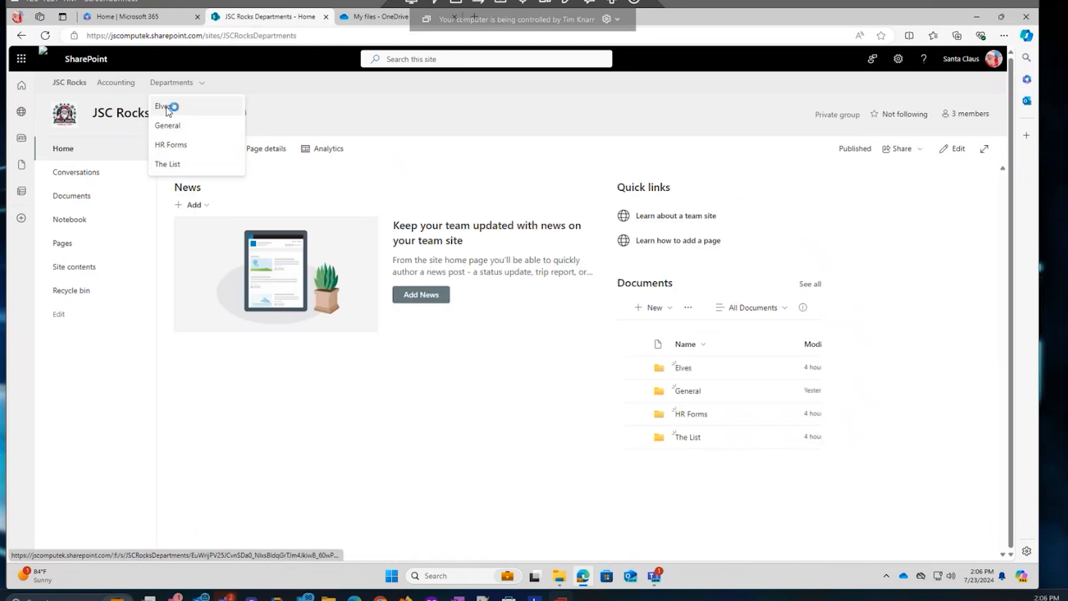
click(128, 83)
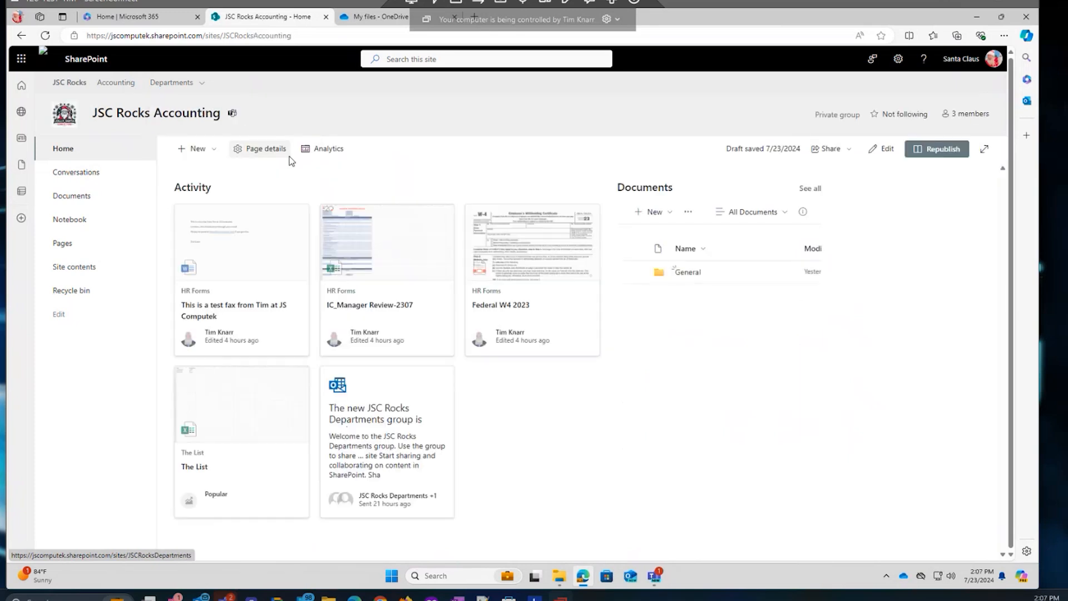
click(76, 199)
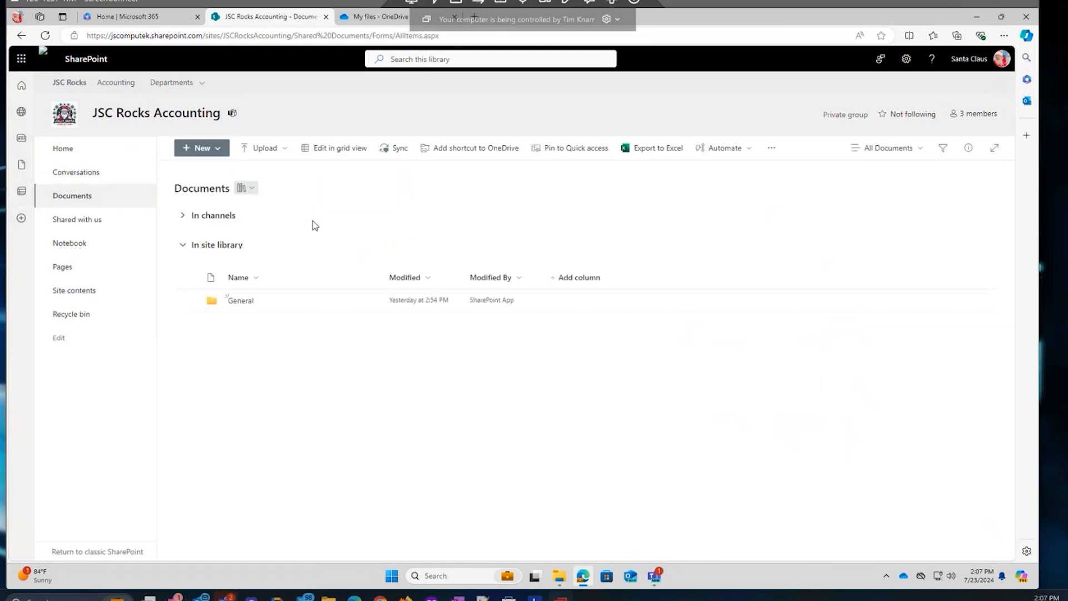
Start syncing the Accounting Documents library through OneDrive, dismiss the notice, and open File Explorer.
click(396, 148)
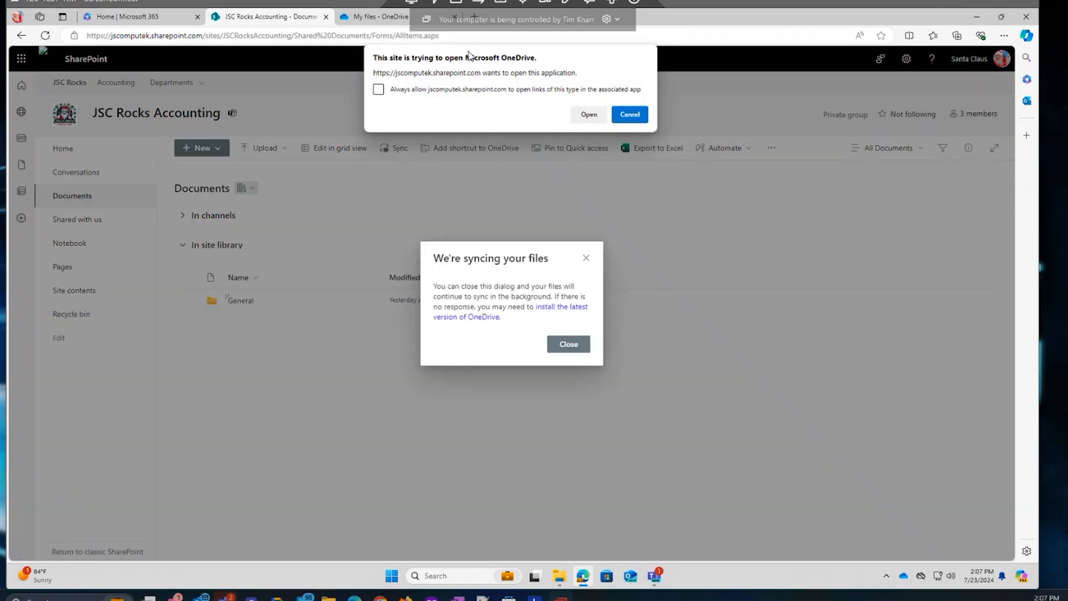
click(589, 114)
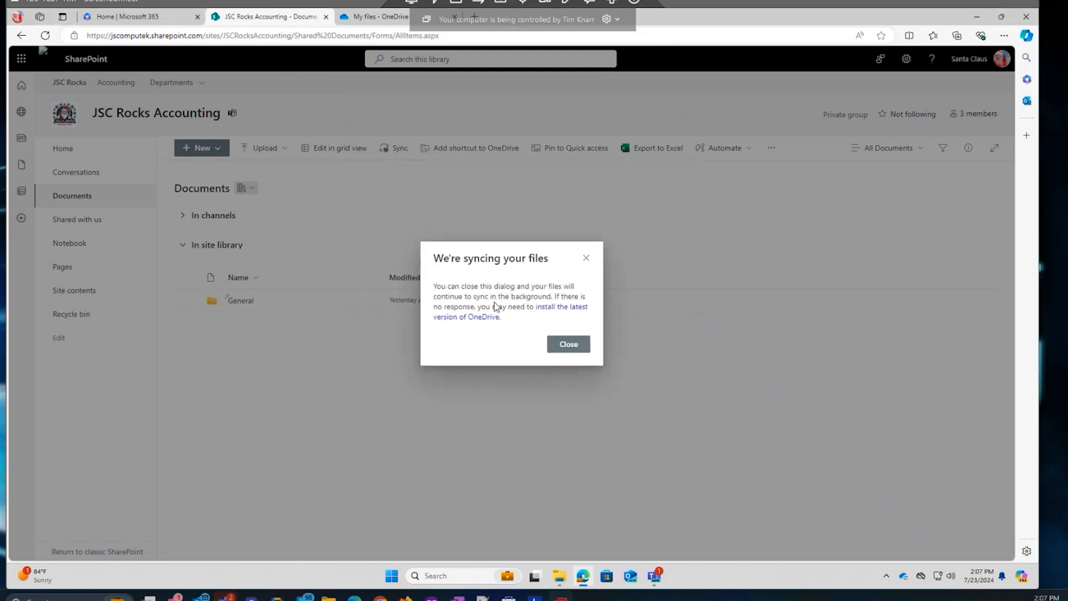
click(571, 344)
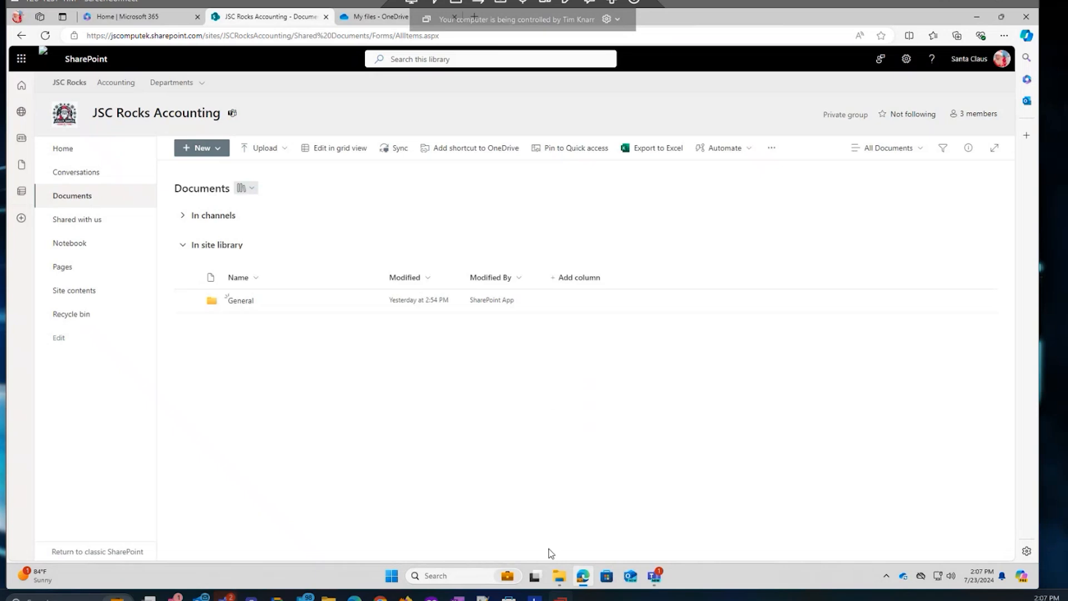
click(561, 578)
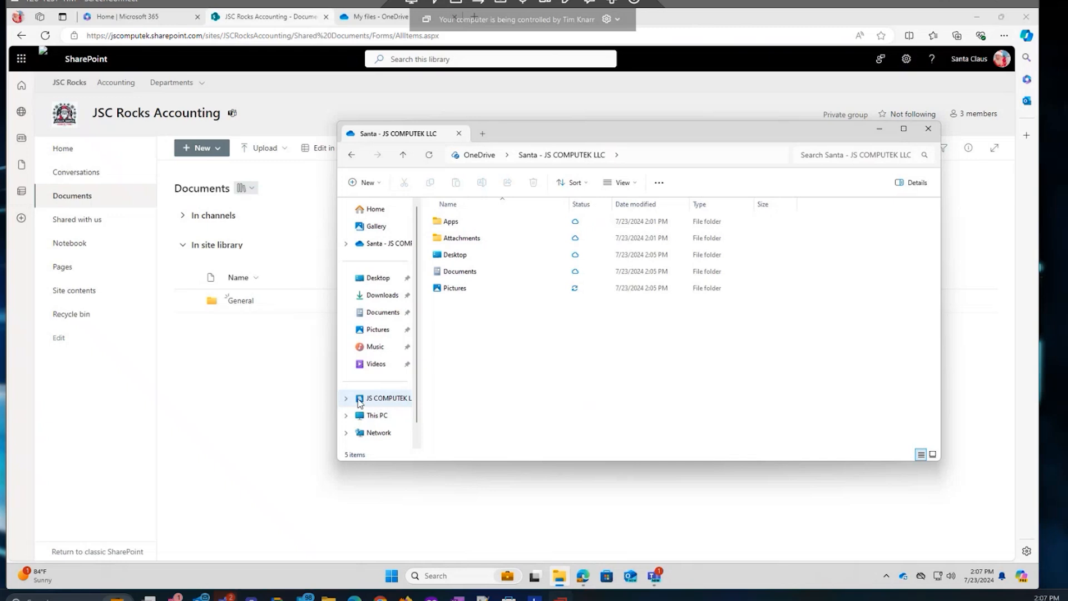
Open JSC Rocks Accounting - Documents under JS COMPUTEK LLC, select its General folder, then return to Teams.
click(384, 398)
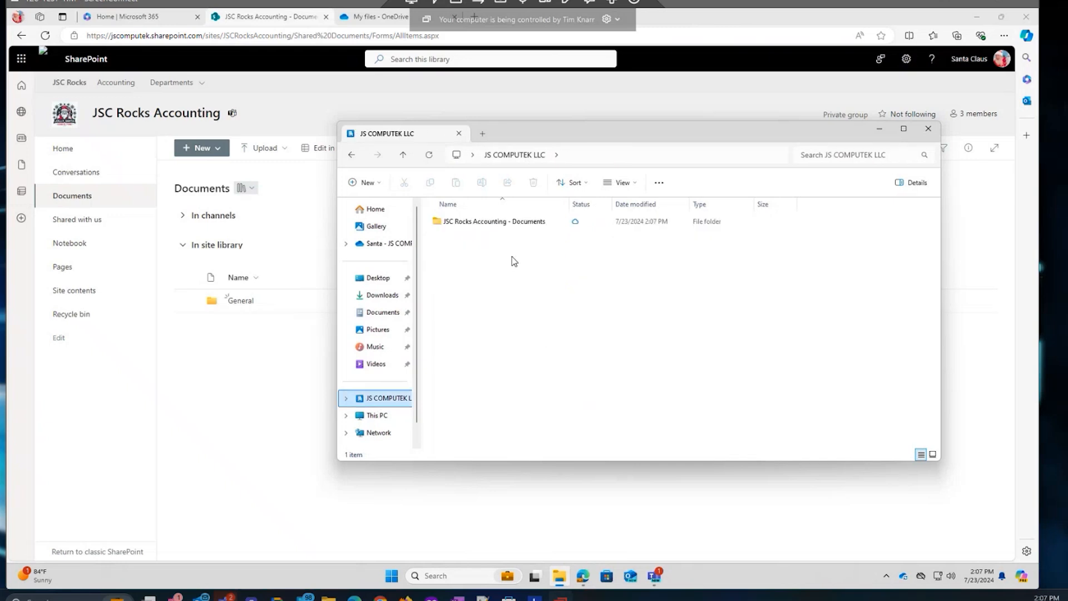
click(470, 226)
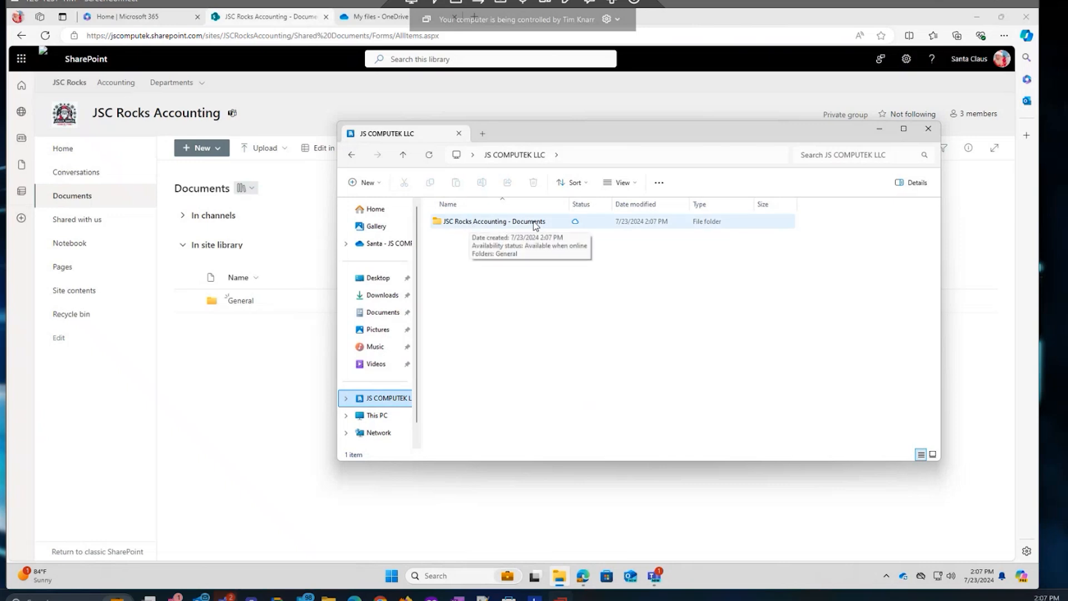
click(458, 225)
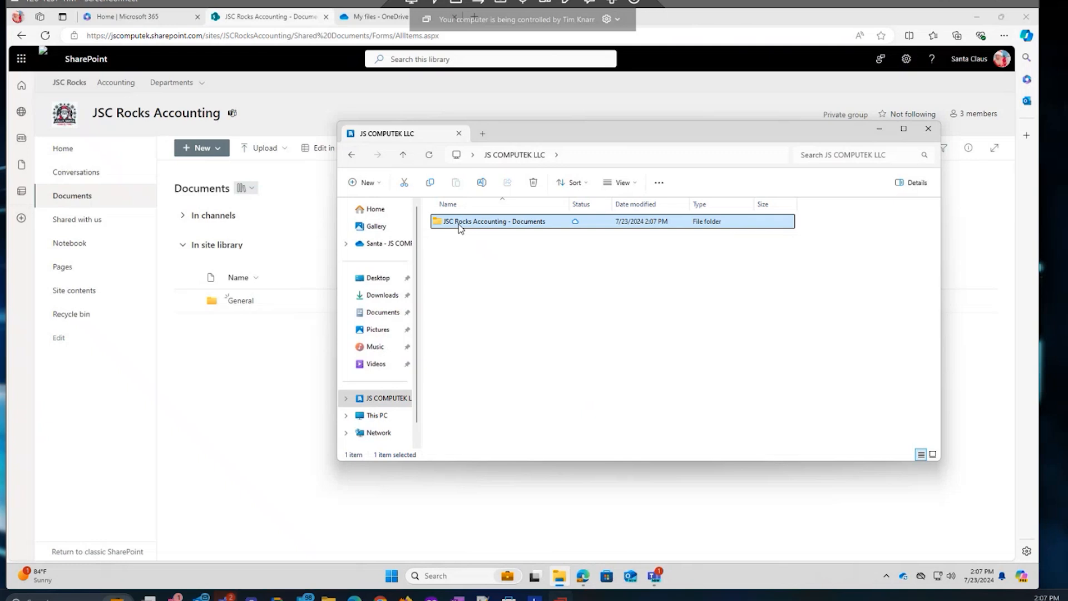
double_click(439, 222)
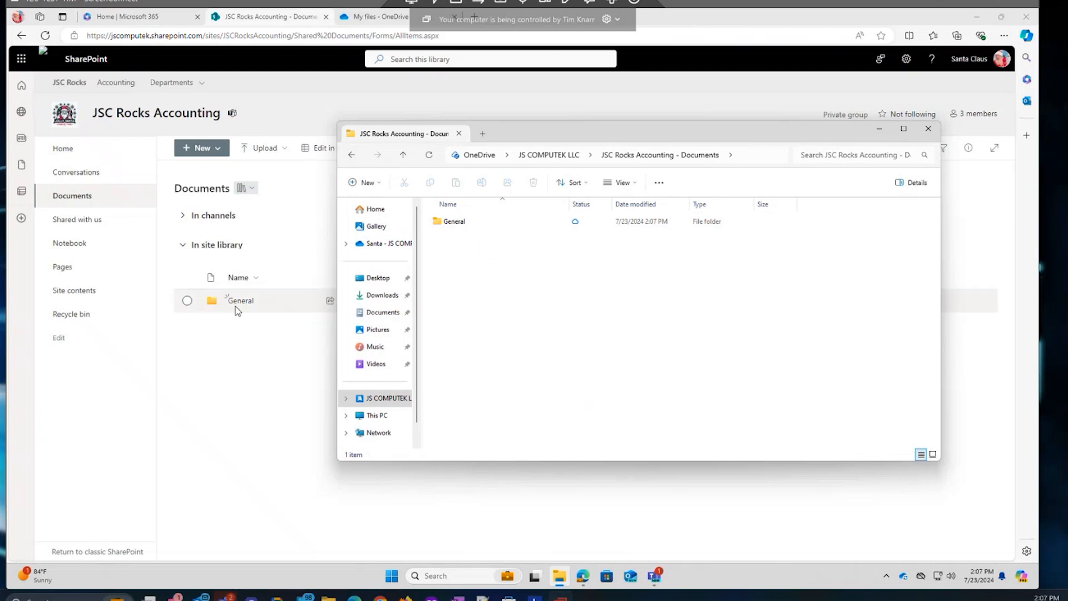
click(454, 223)
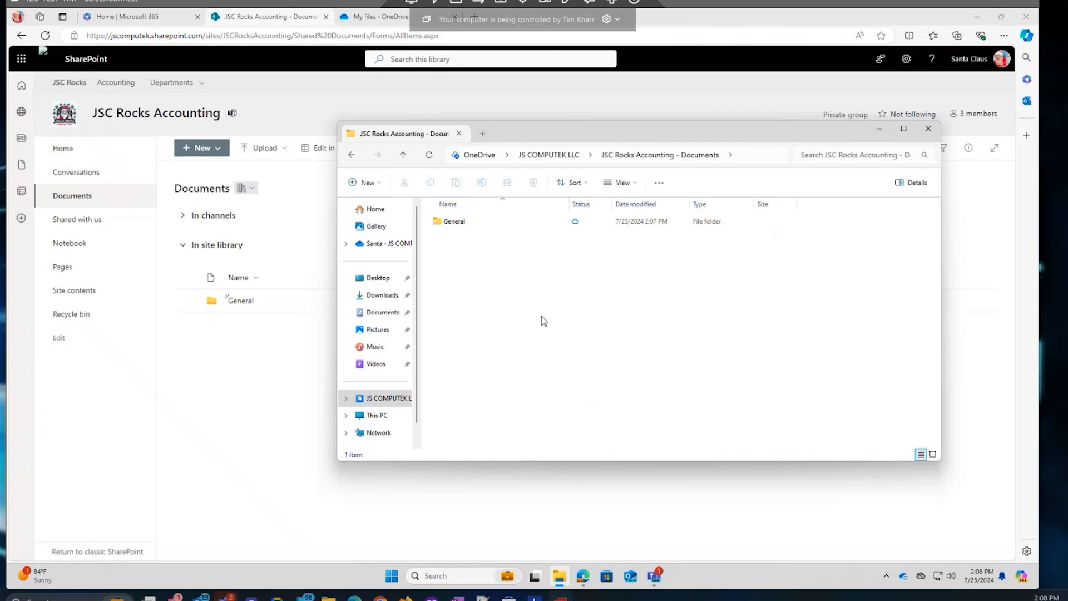
click(657, 570)
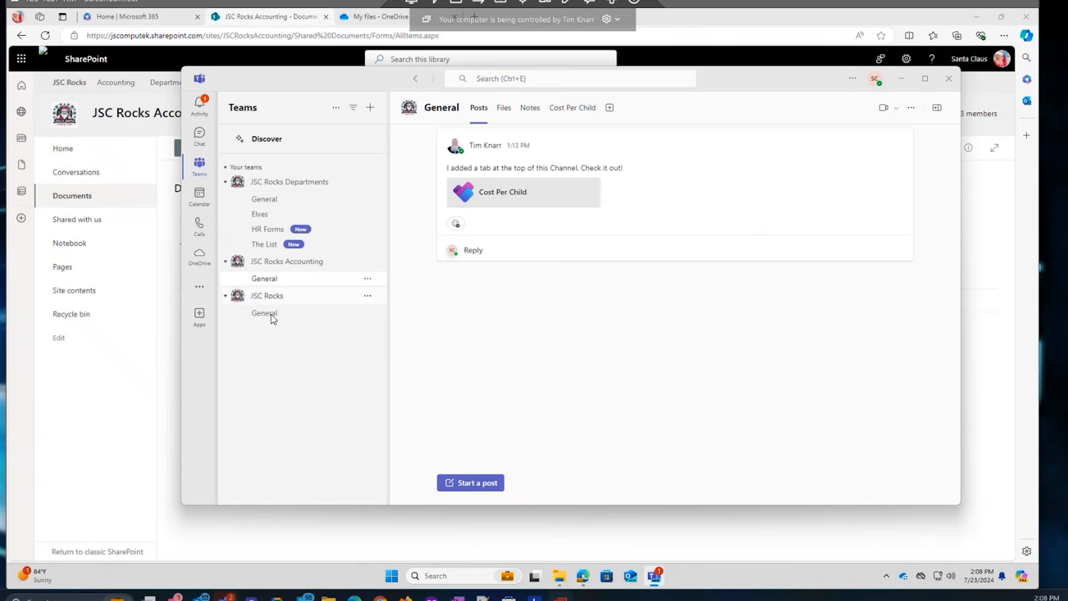
Check the Files of the Accounting and Departments General channels, then open the JSC Rocks Departments site.
click(504, 108)
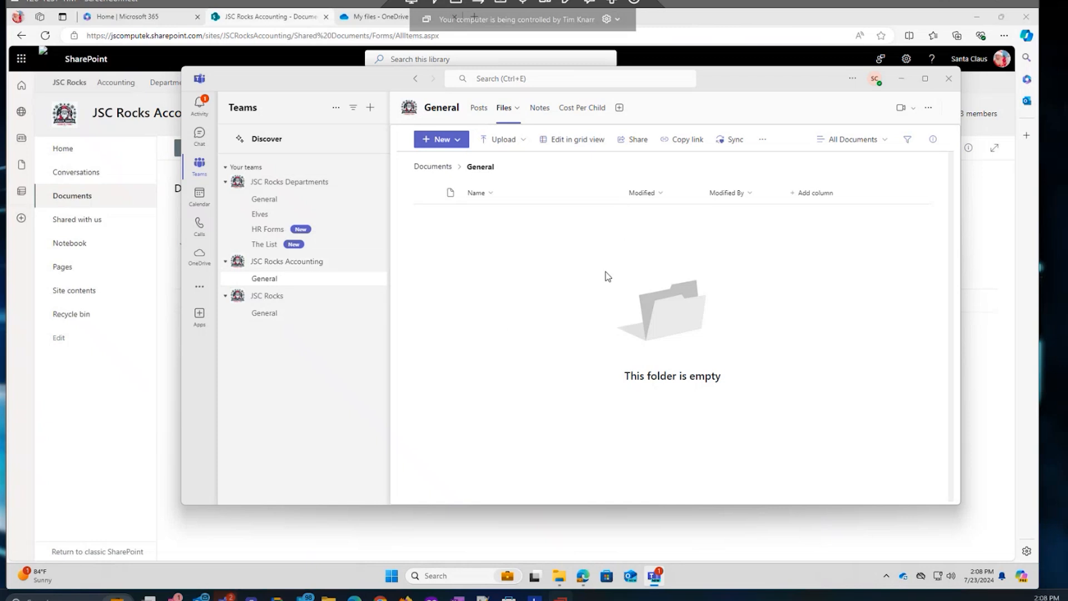
click(261, 198)
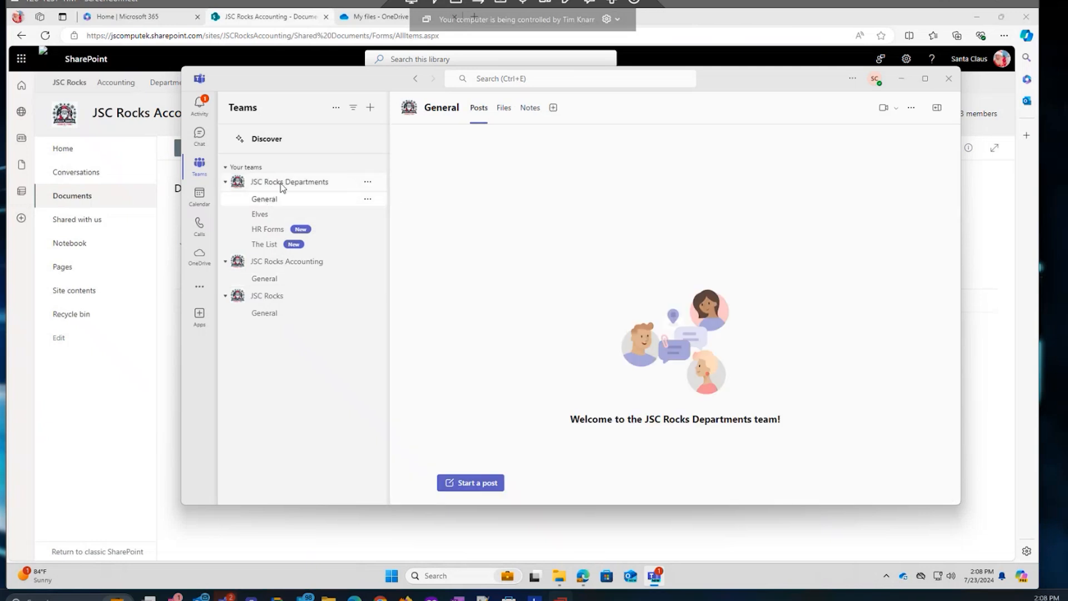
click(505, 111)
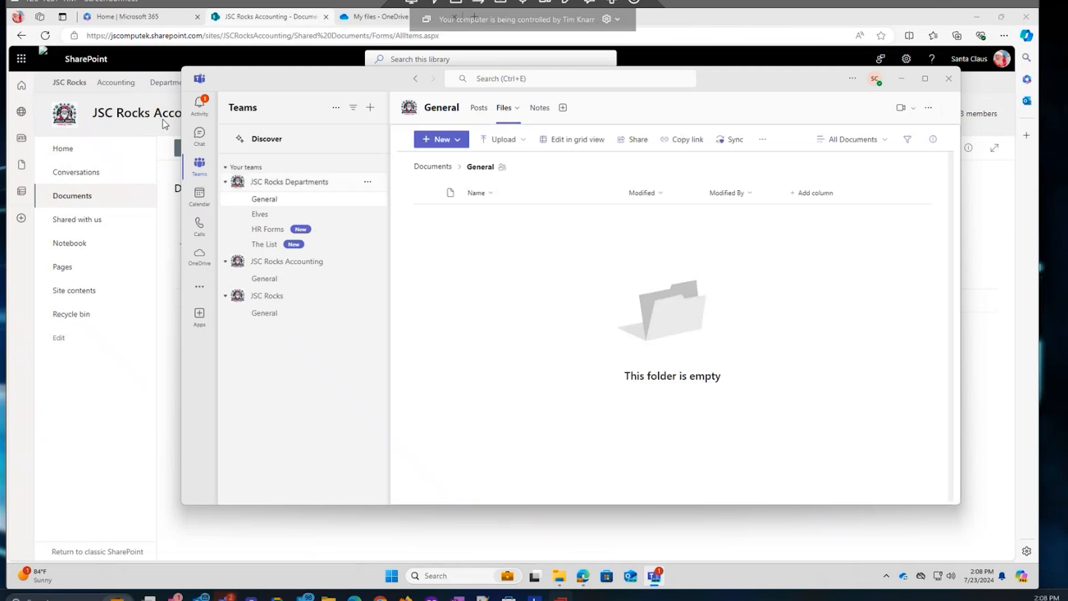
click(140, 99)
click(170, 81)
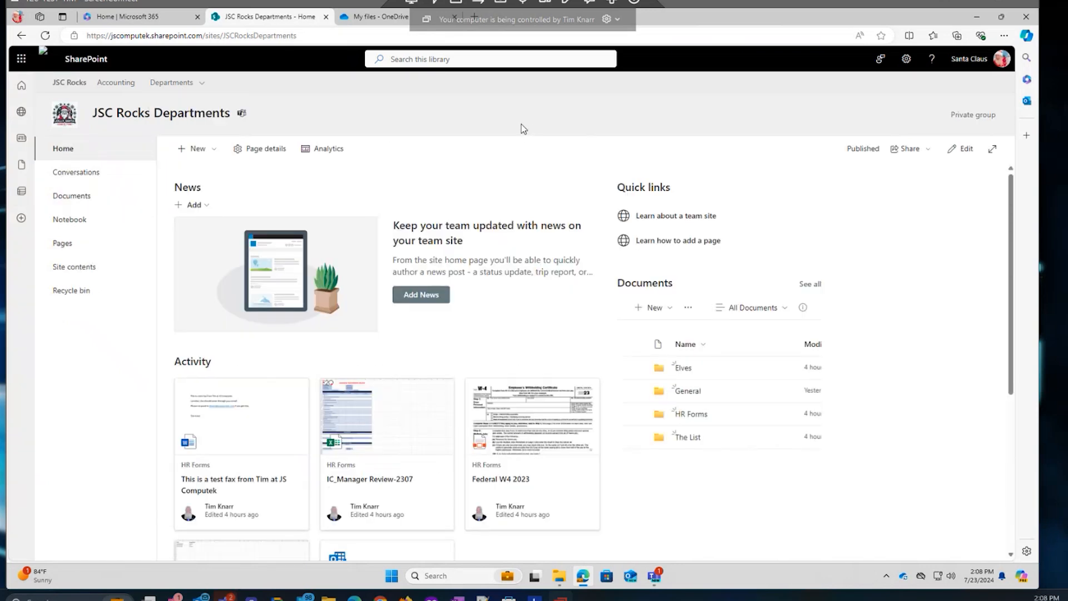
Open the Departments Documents library, peek into the empty General folder, then return to Teams.
click(67, 198)
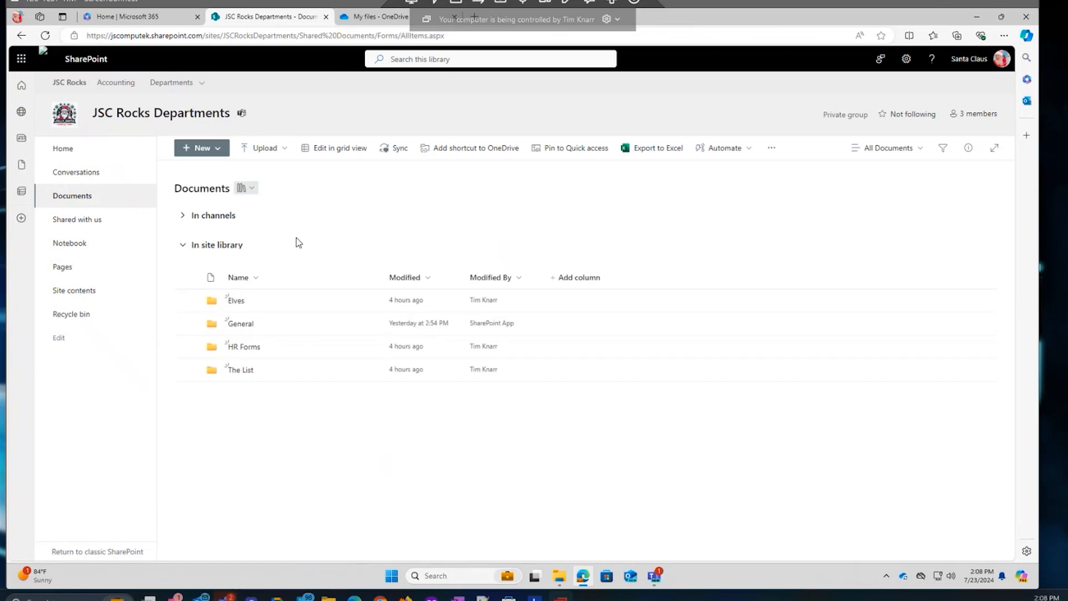
click(241, 322)
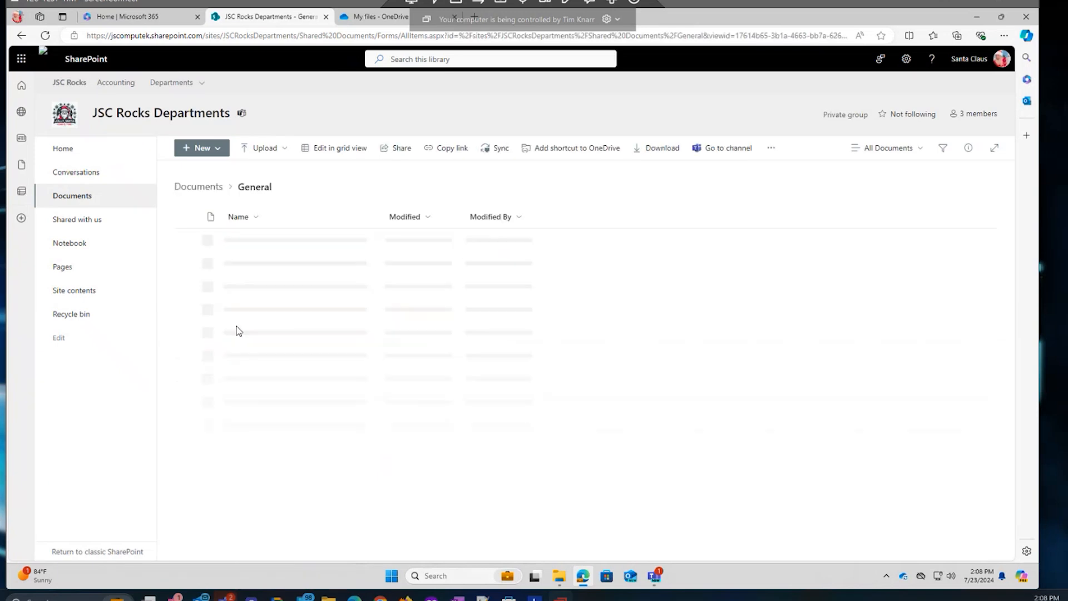
click(200, 186)
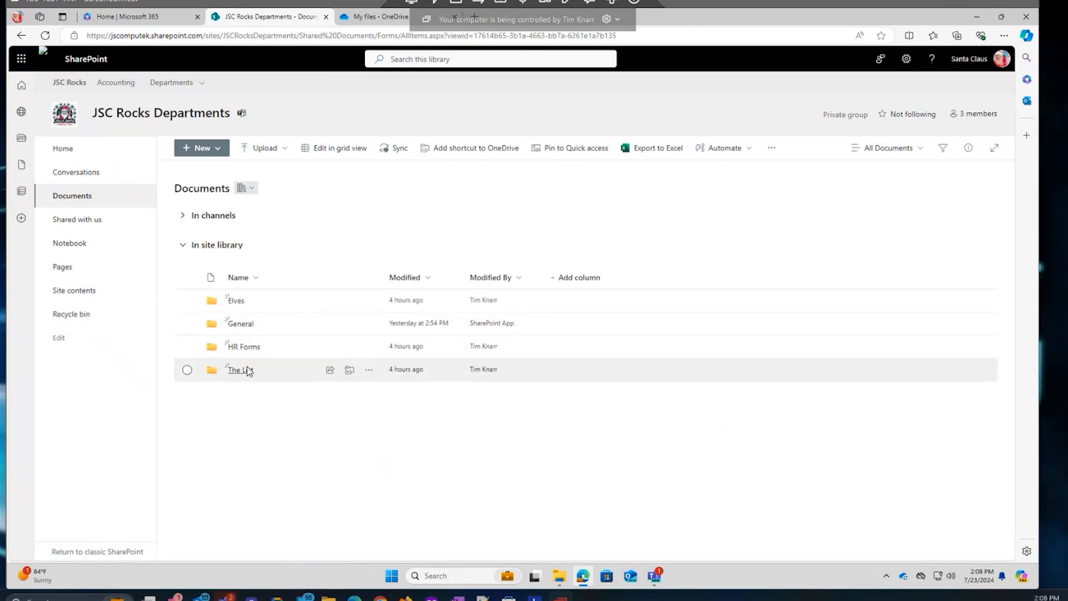
click(655, 577)
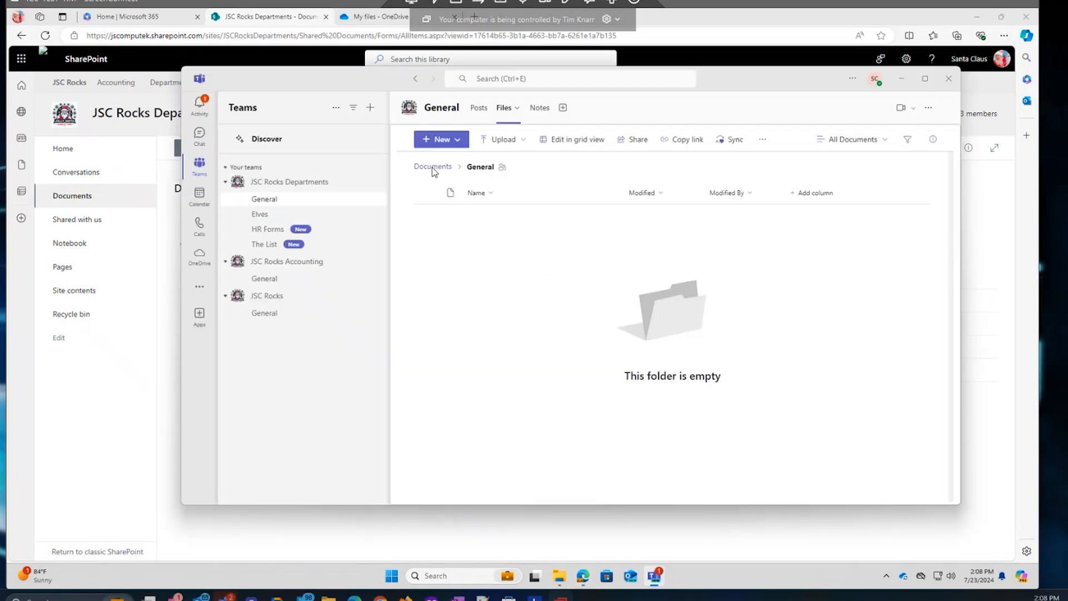
Sync the Departments document library from Teams, dismiss the syncing notice, and minimise Teams.
click(432, 168)
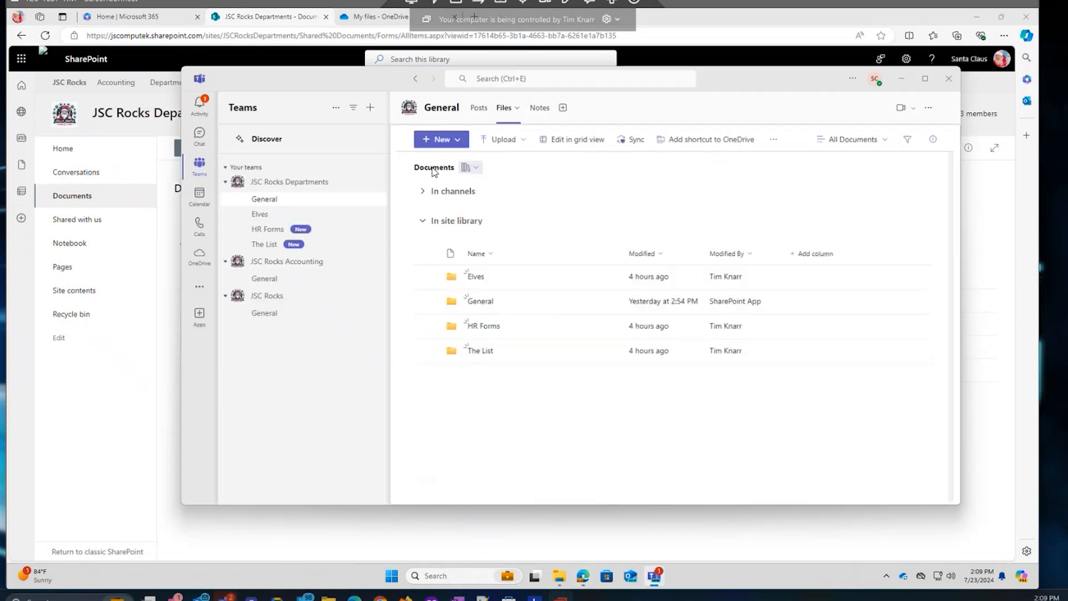
click(634, 142)
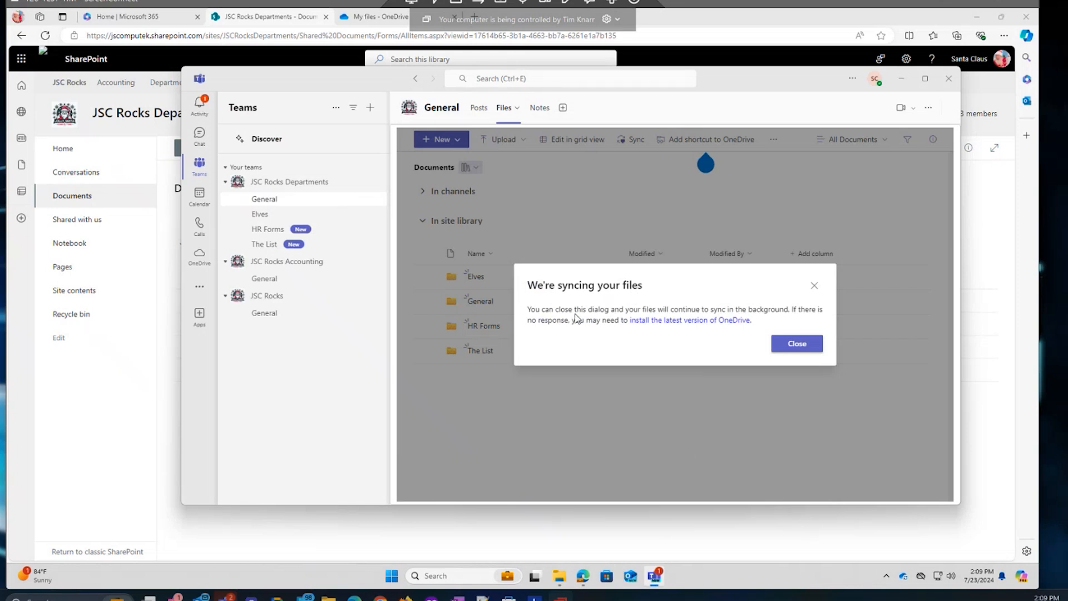
click(795, 344)
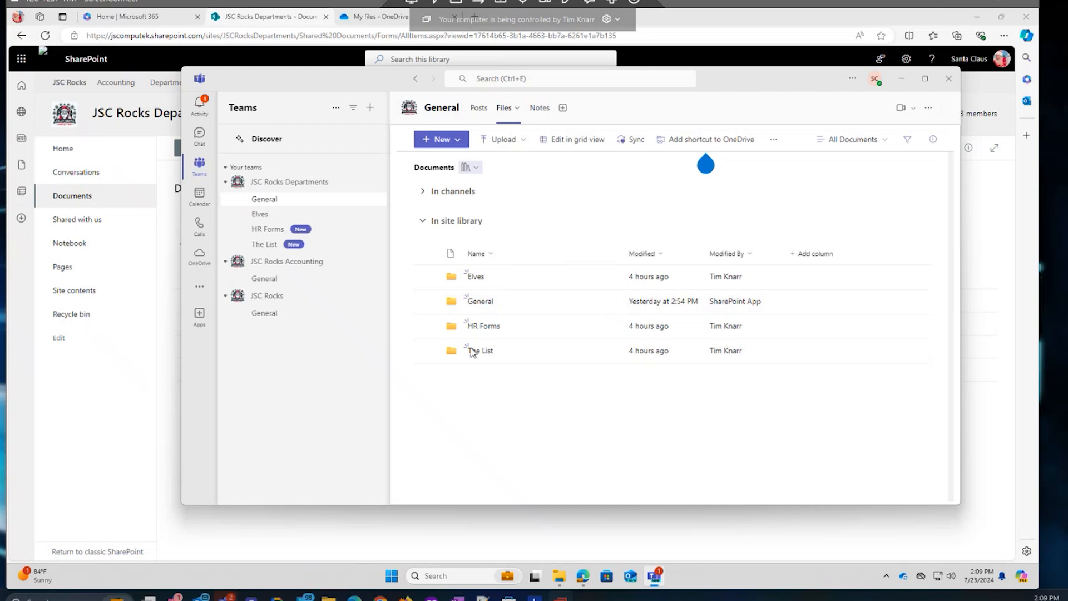
click(168, 322)
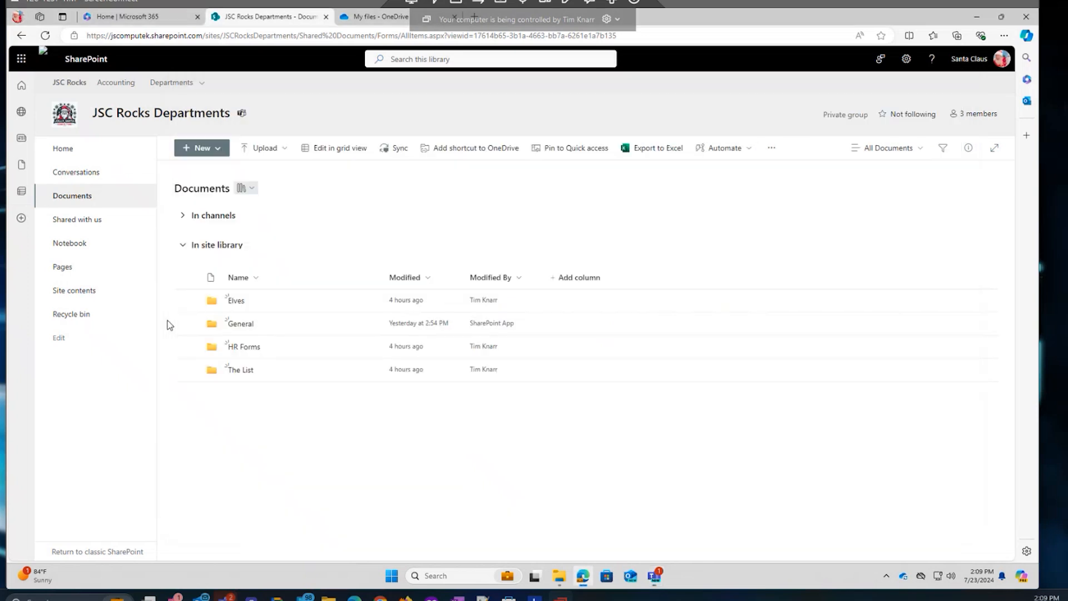
In File Explorer, open the synced JSC Rocks Departments - Documents library and its Elves folder.
click(559, 578)
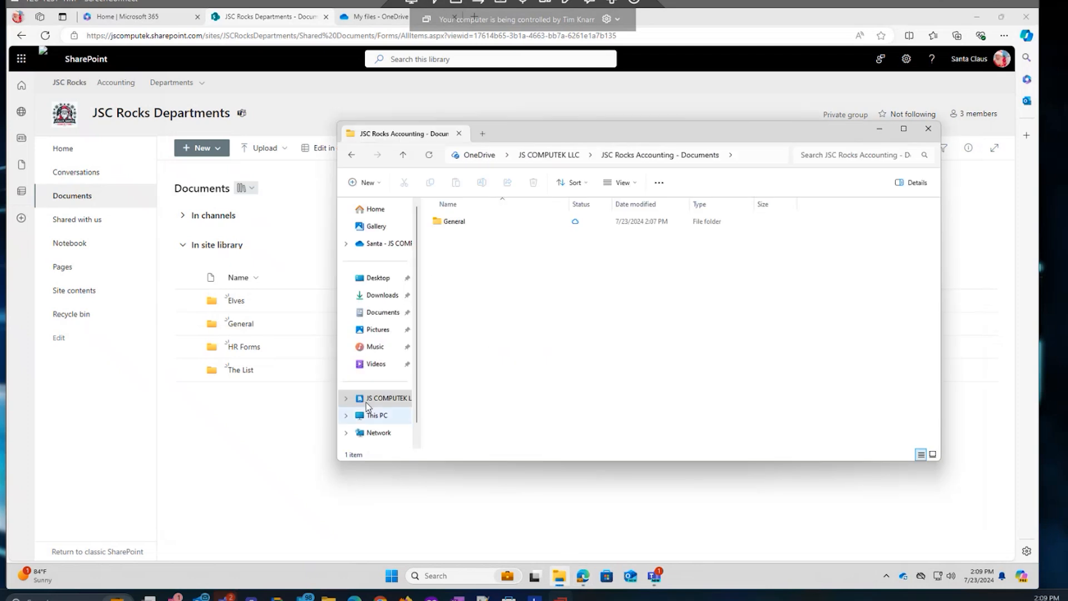
click(367, 398)
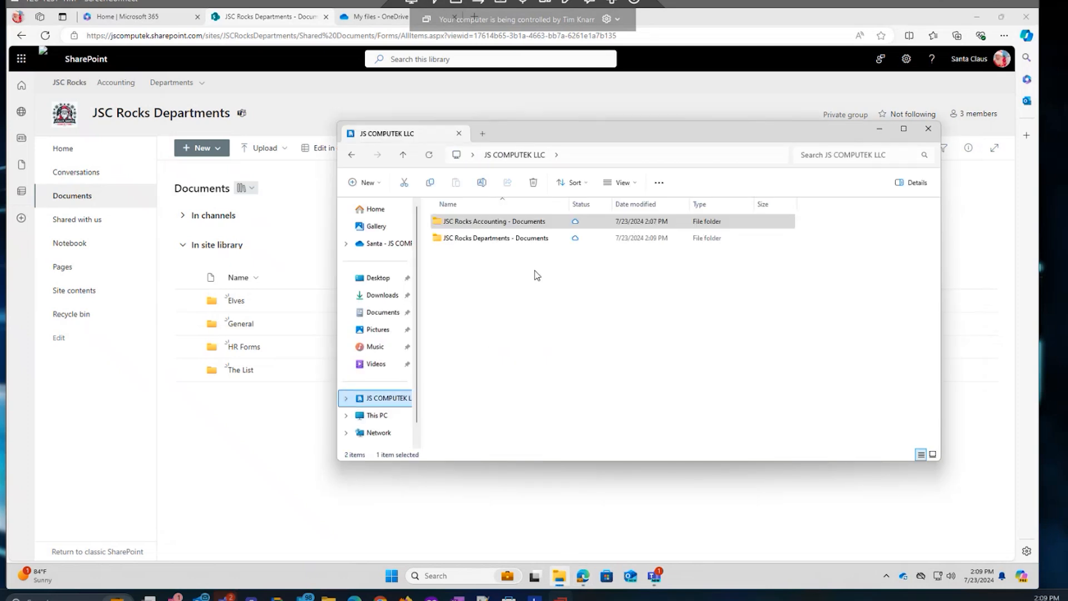
click(464, 240)
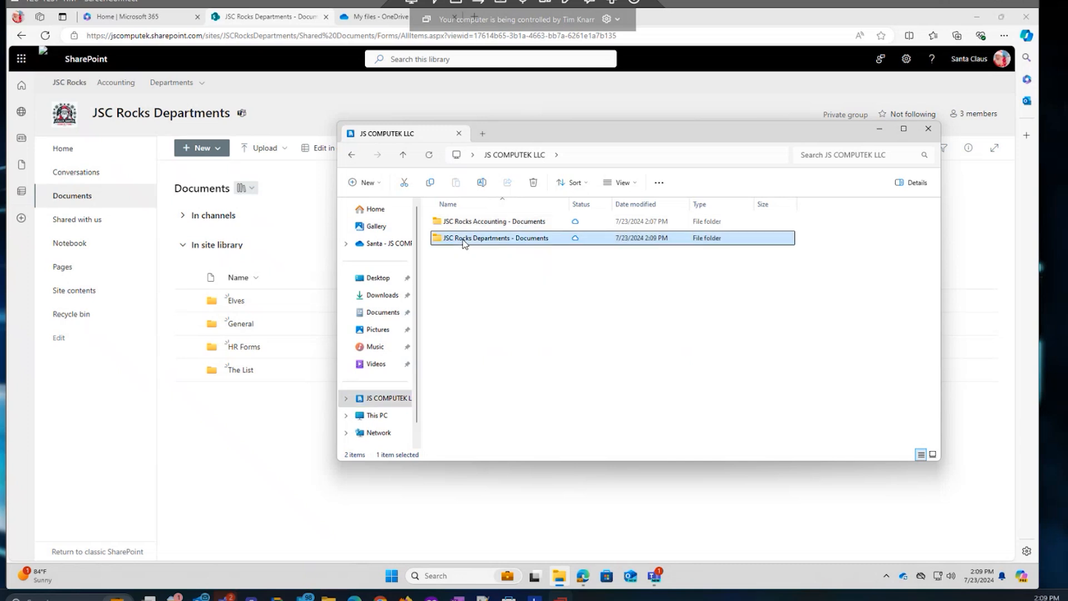
double_click(439, 240)
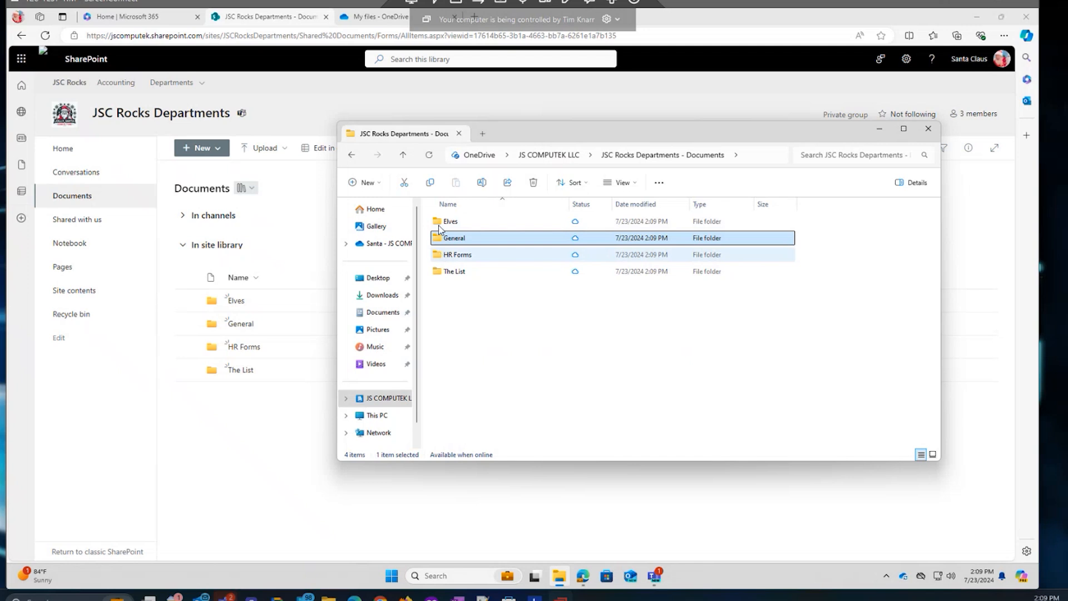
double_click(439, 222)
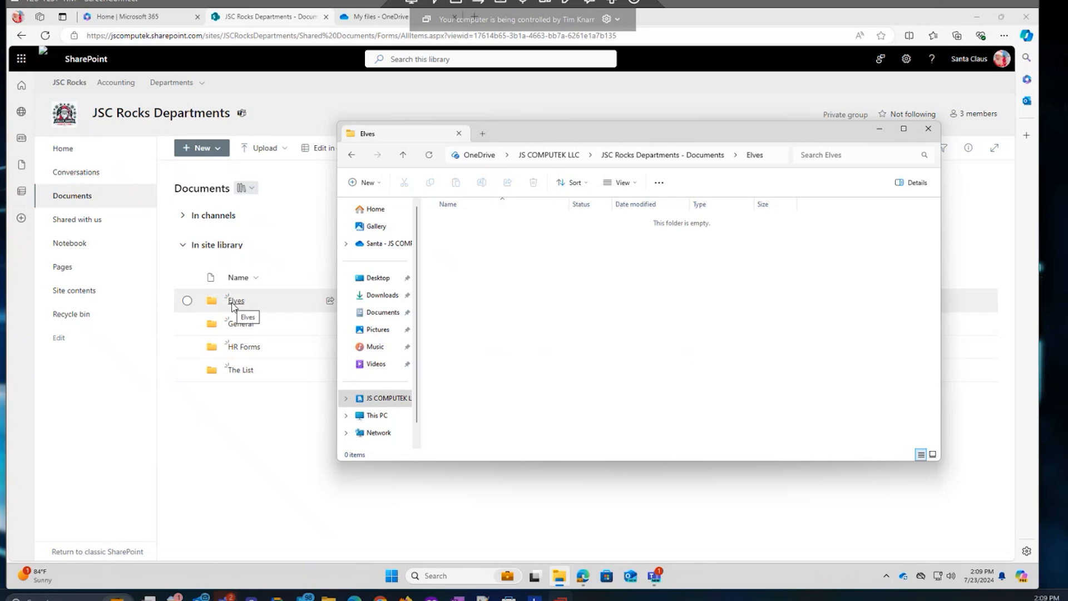
Check OneDrive's sync status, then go back up and open the HR Forms folder.
click(904, 579)
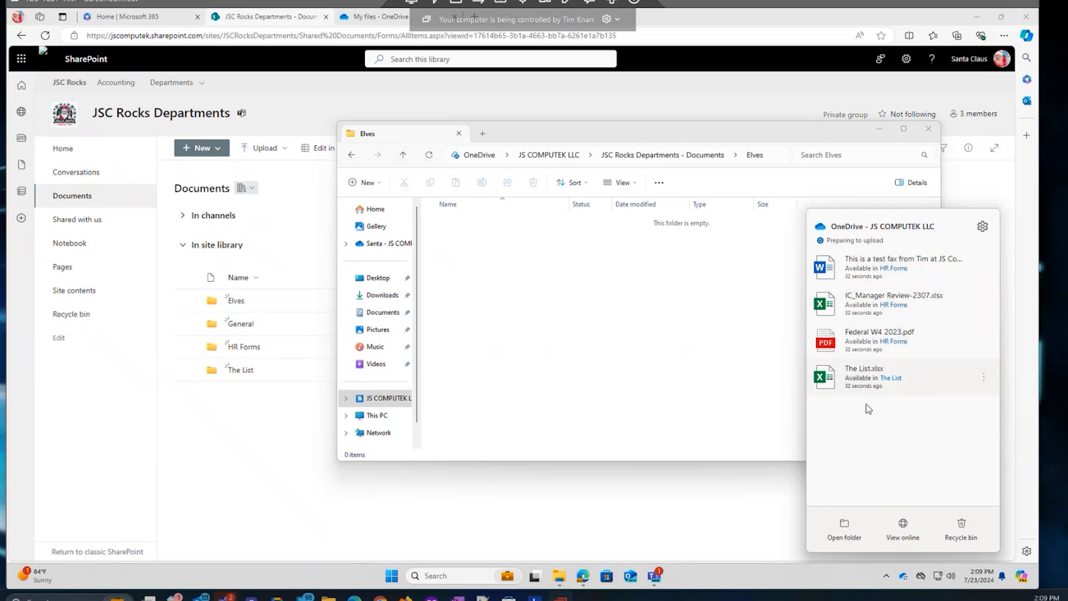
click(474, 337)
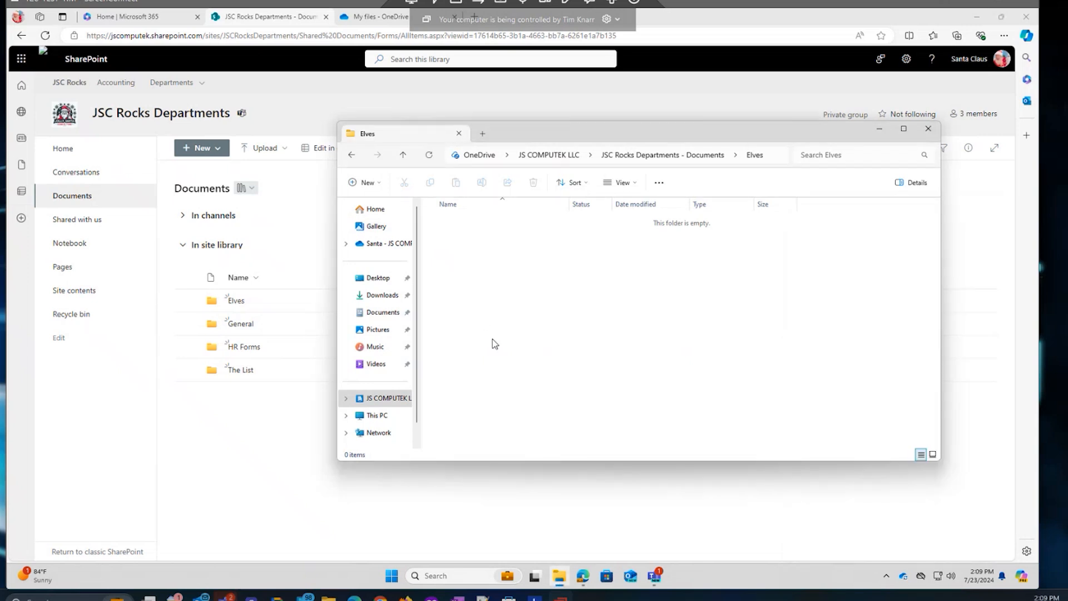
click(647, 156)
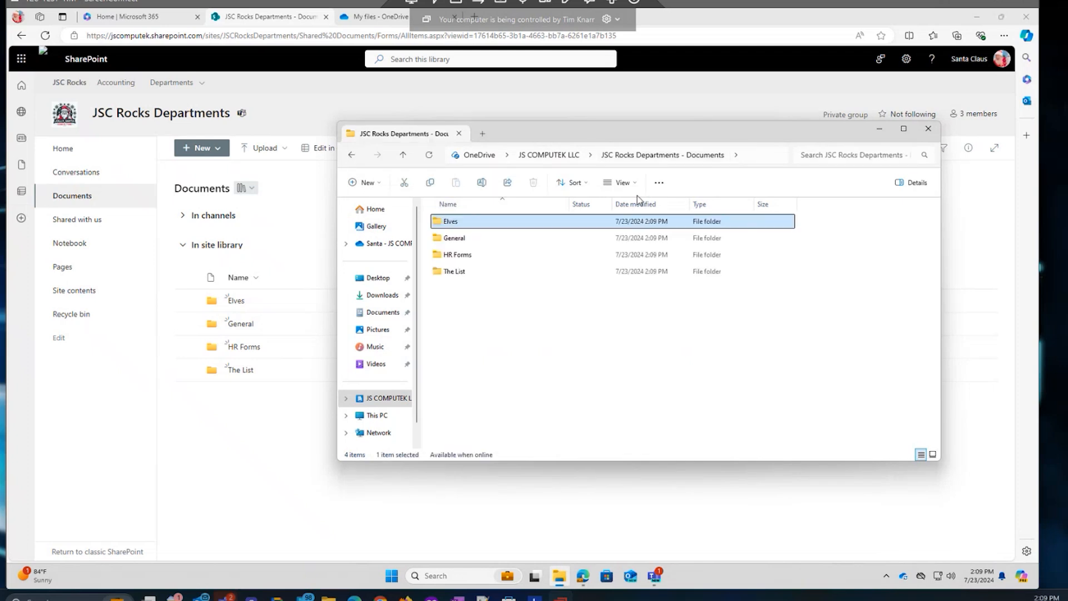
click(465, 257)
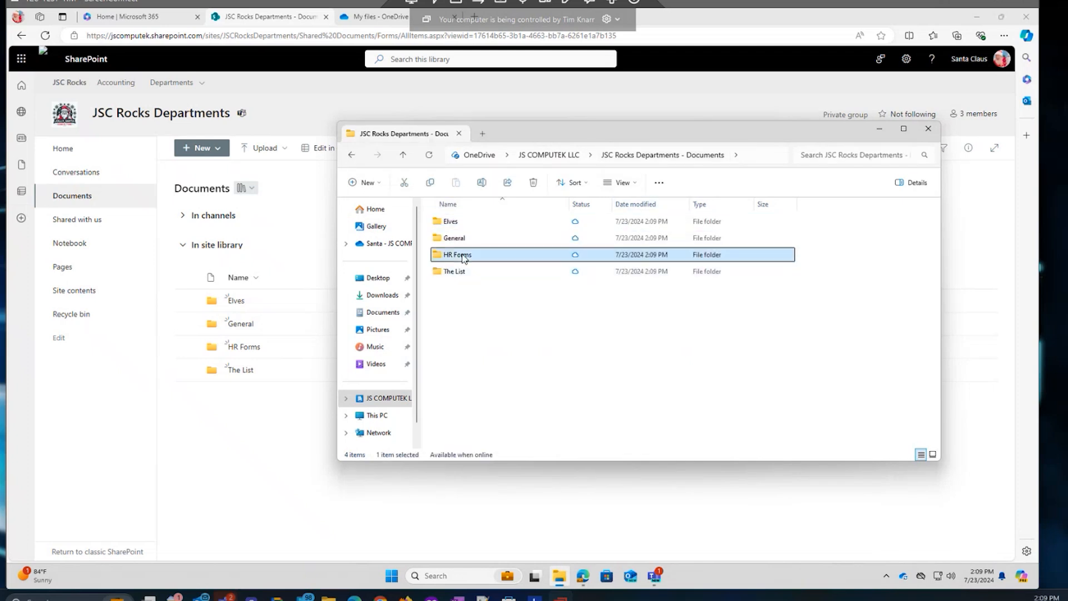
double_click(440, 254)
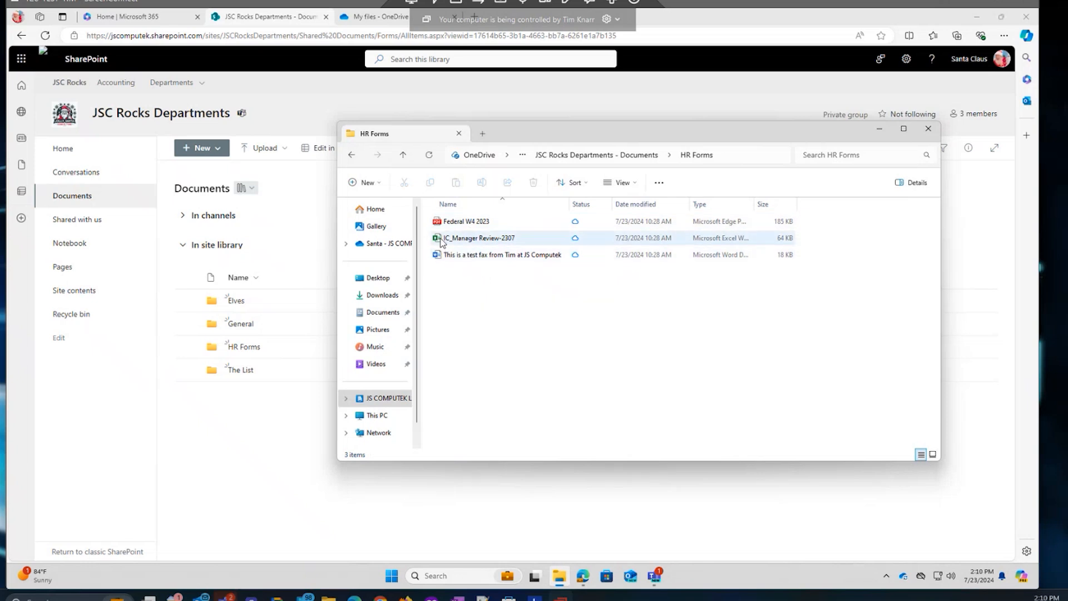
Open the HR Forms folder on the SharePoint site and in the Teams files.
click(243, 352)
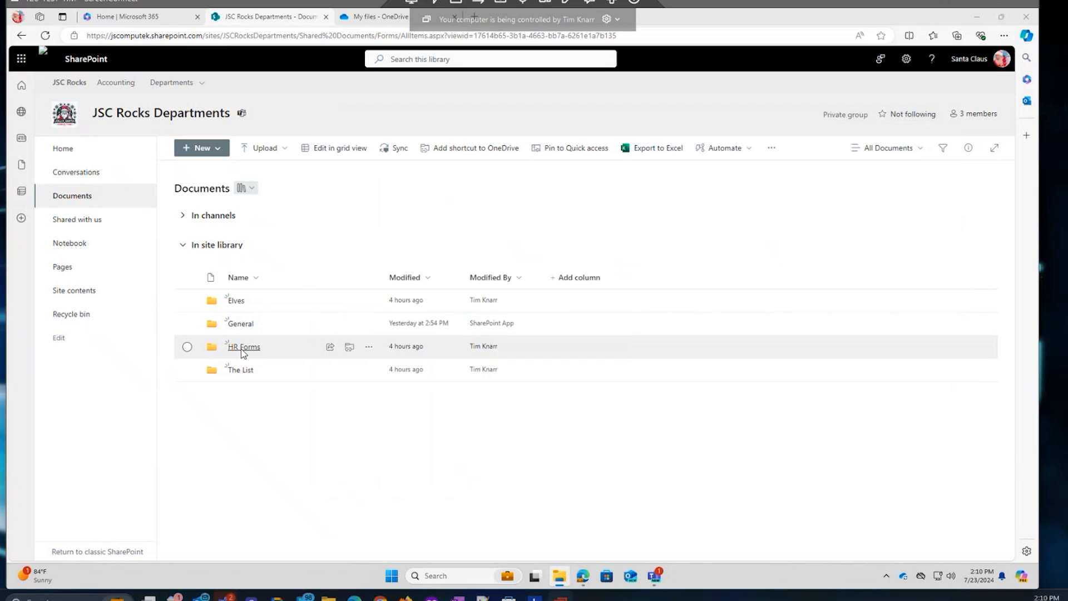
click(243, 348)
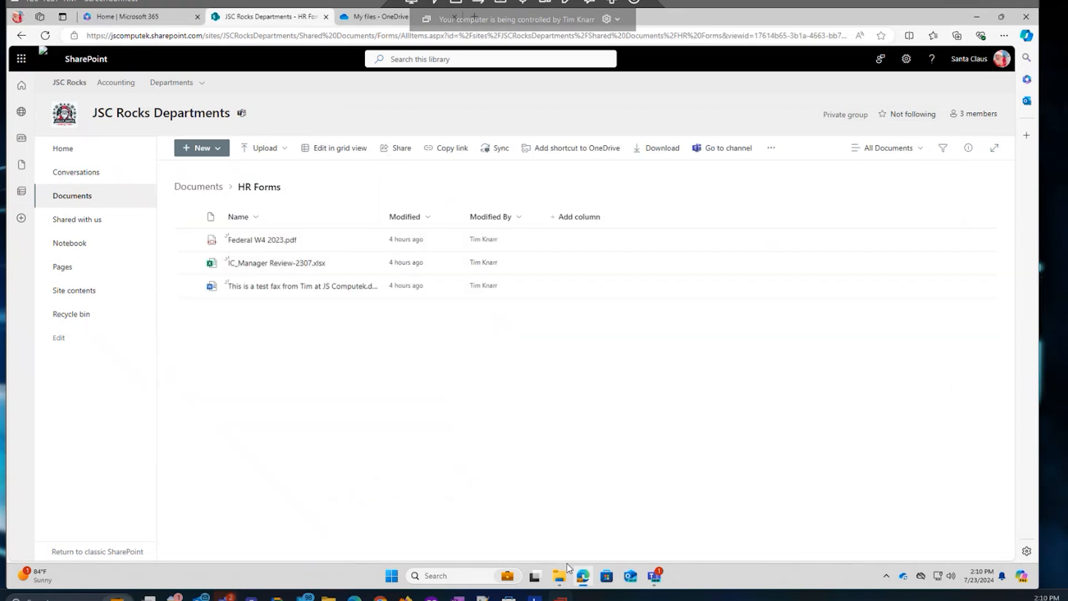
click(560, 579)
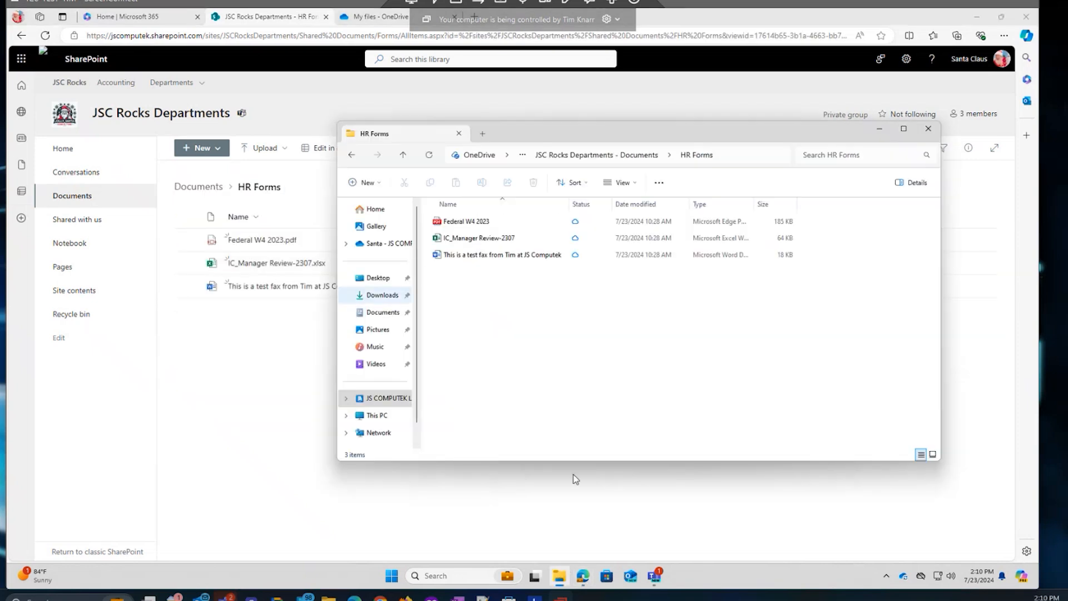
click(662, 581)
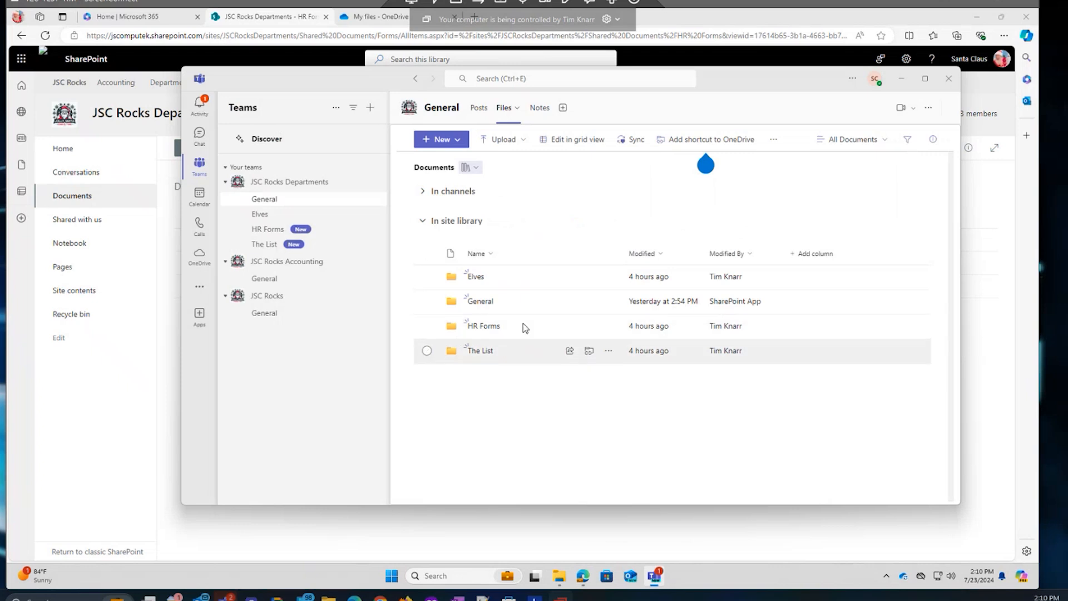
click(490, 327)
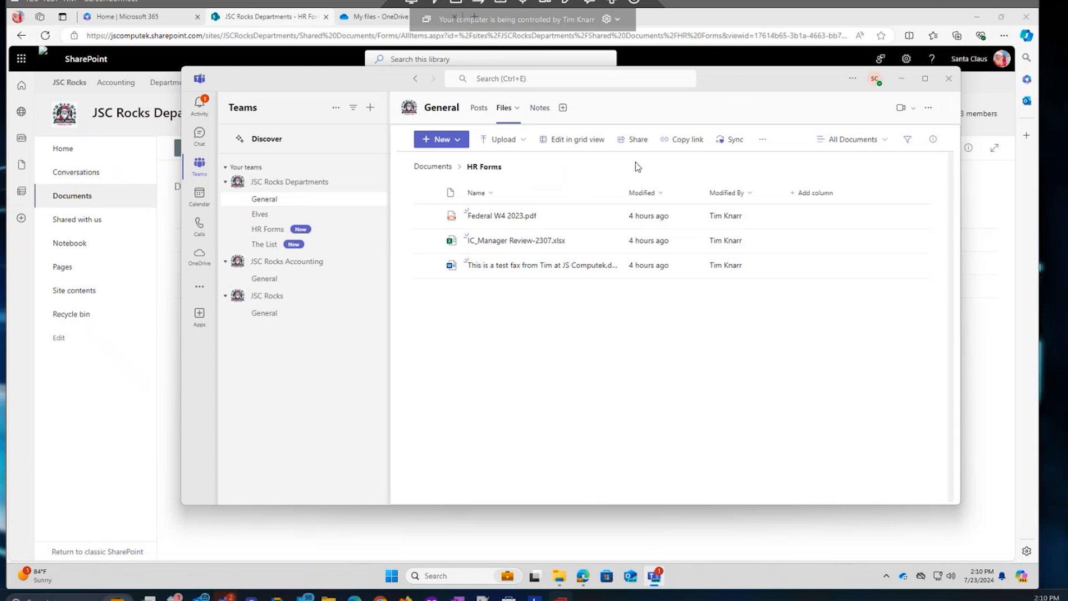
Compare the synced HR Forms folder in File Explorer with the SharePoint HR Forms library.
click(160, 299)
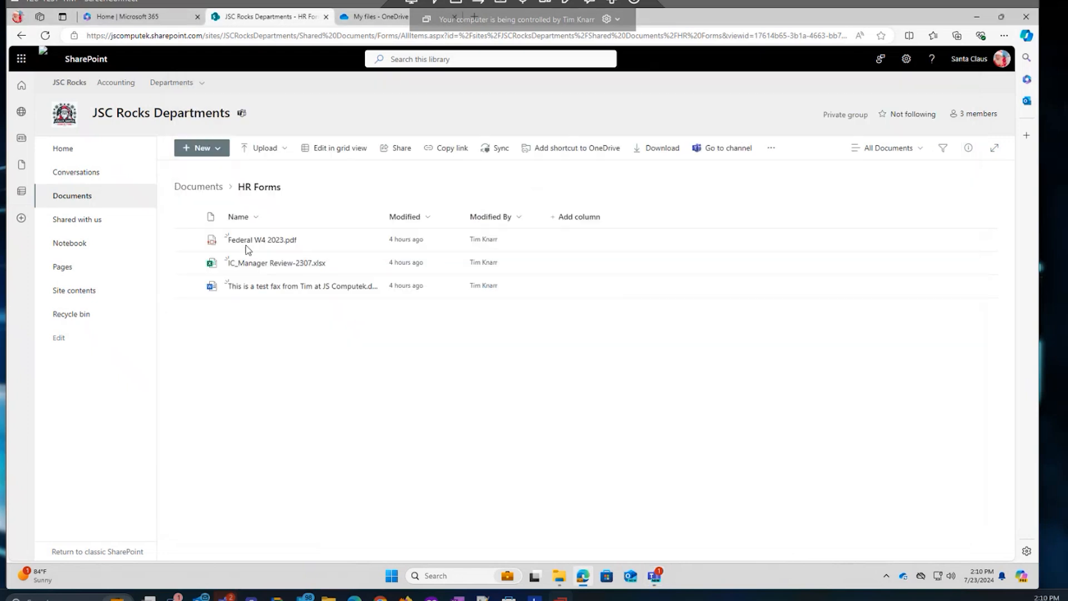
click(559, 578)
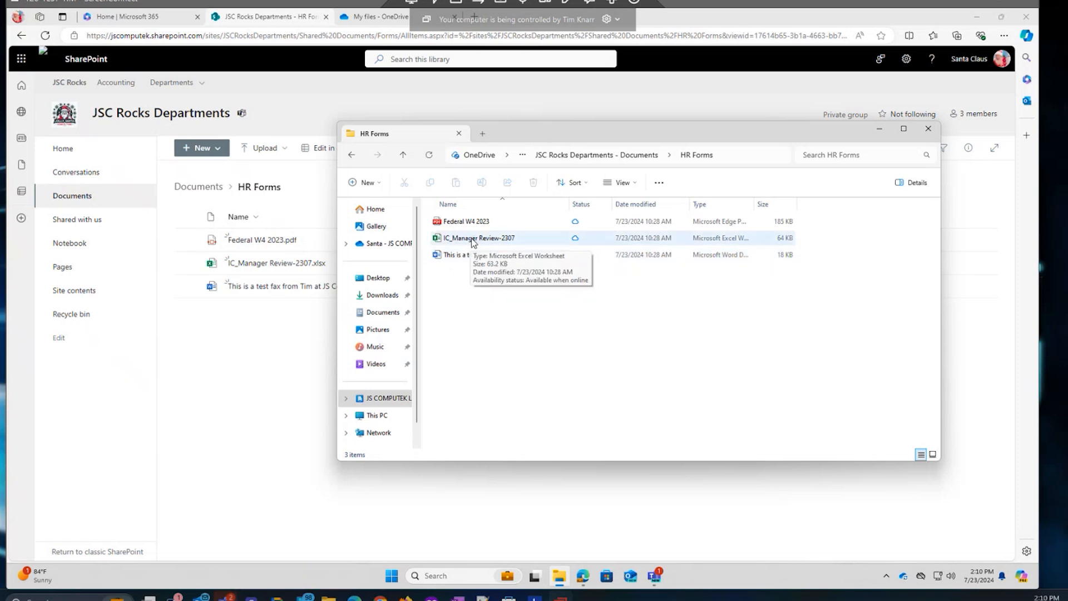
click(265, 353)
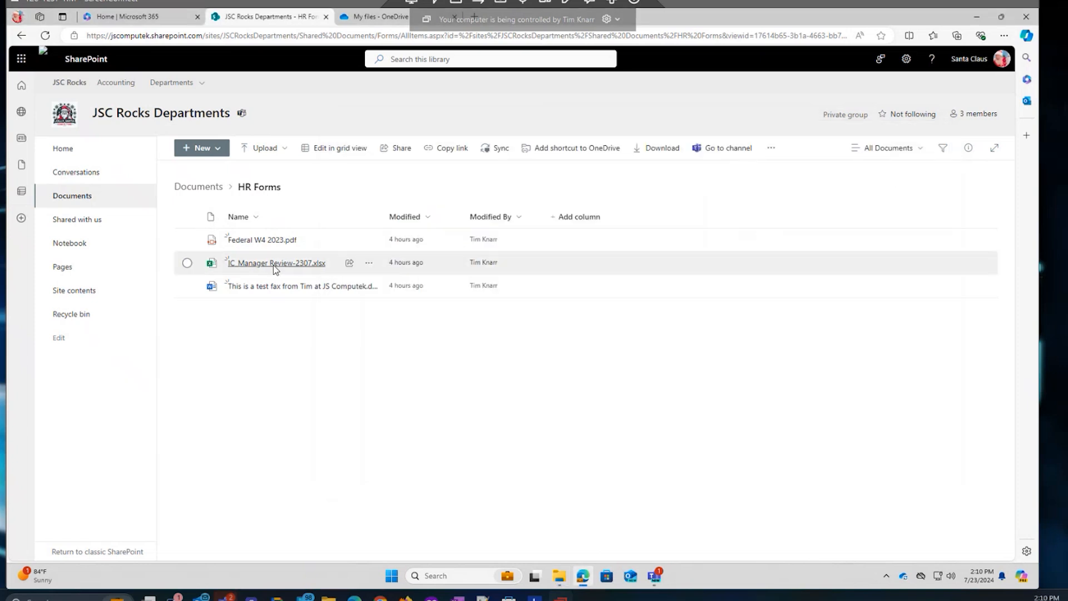
Open the test fax document in Word for the web and dismiss the remote-control and privacy notices.
click(272, 286)
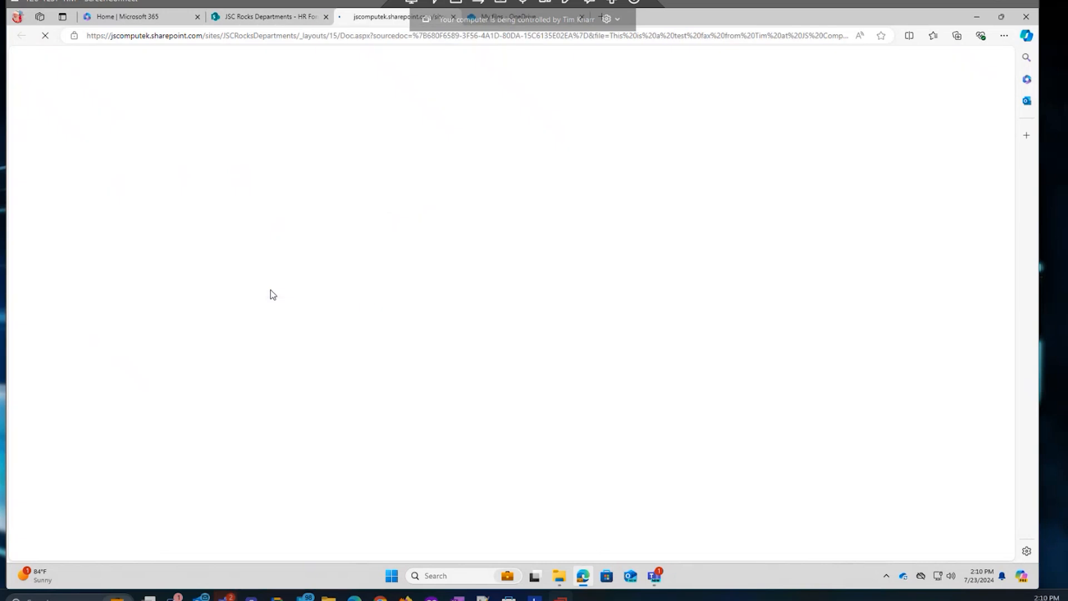
click(616, 19)
click(602, 48)
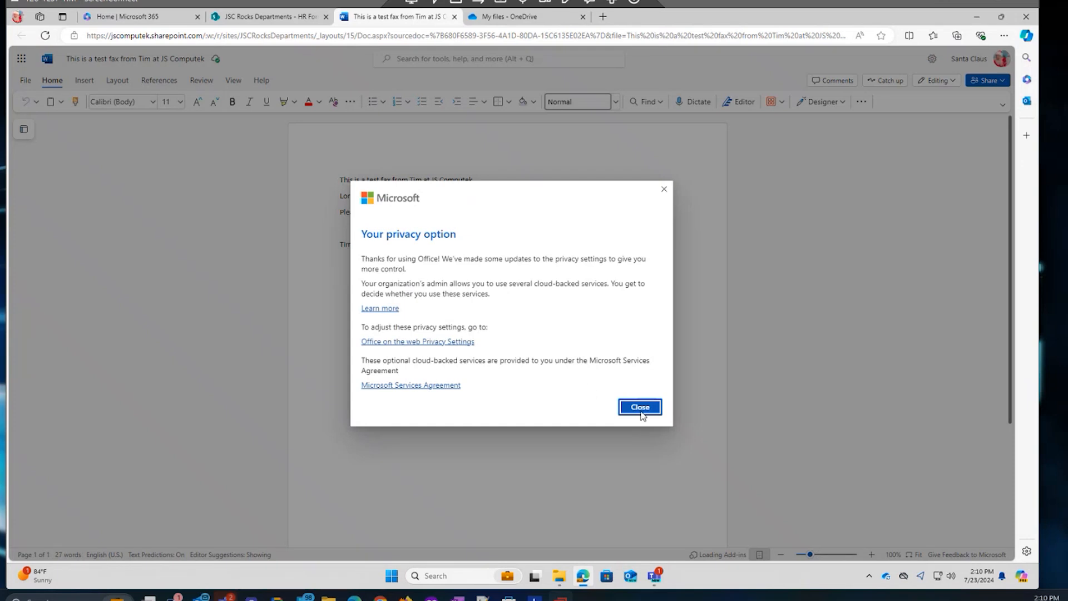
click(639, 407)
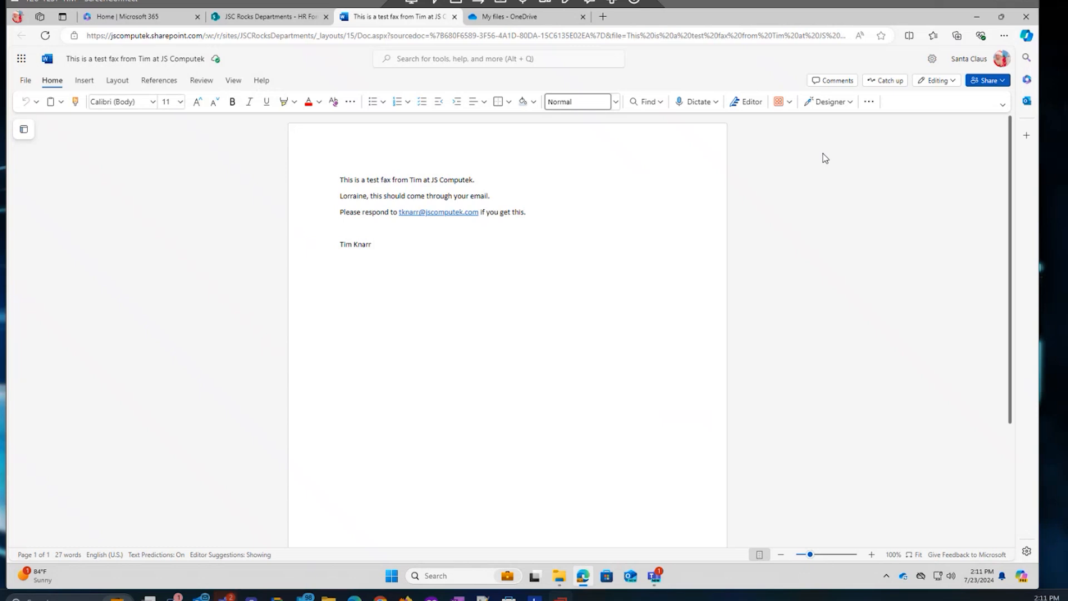
Send the test fax document to desktop Word, but keep editing it online.
click(953, 82)
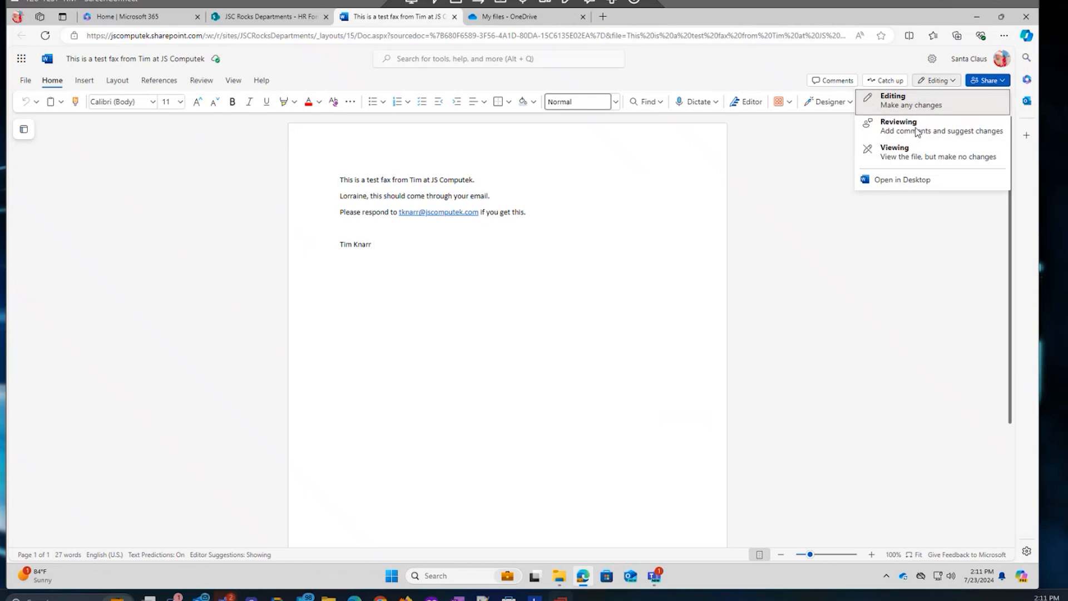
click(896, 181)
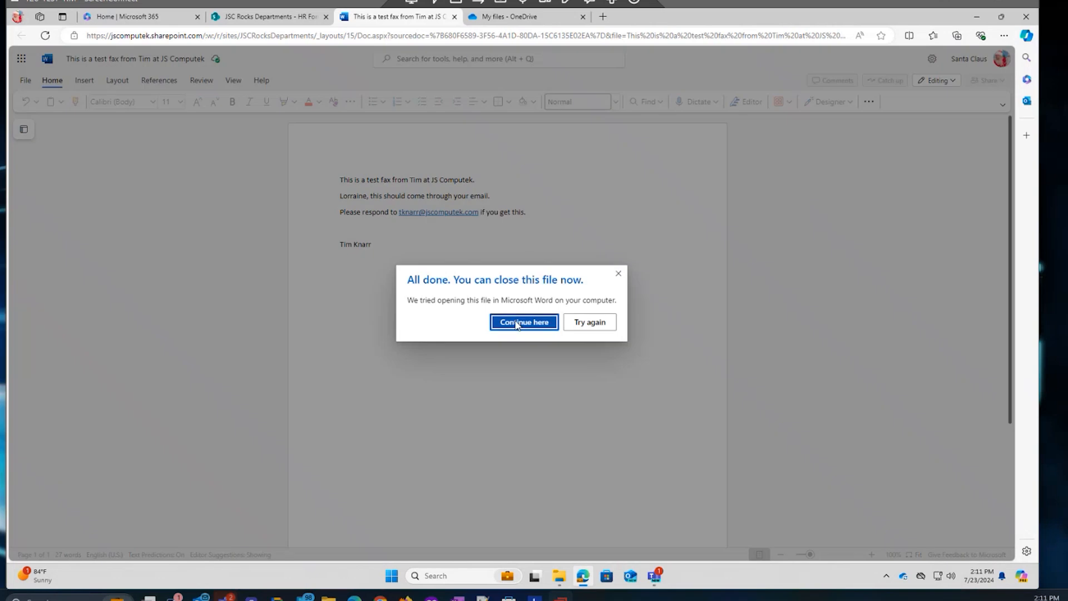
click(516, 323)
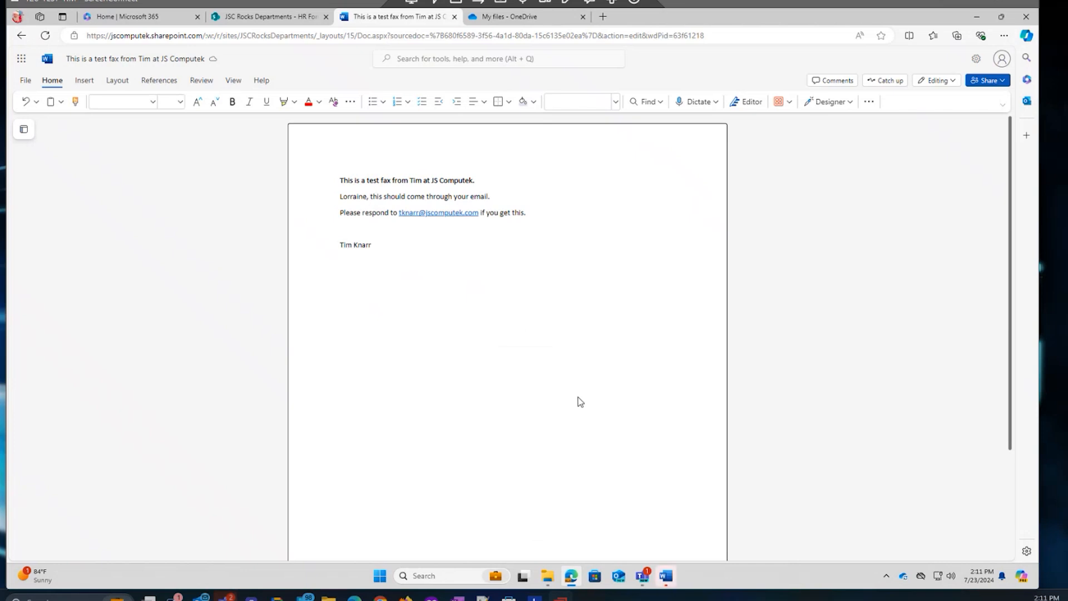
Activate desktop Word by signing in with the work account e-mail.
click(671, 579)
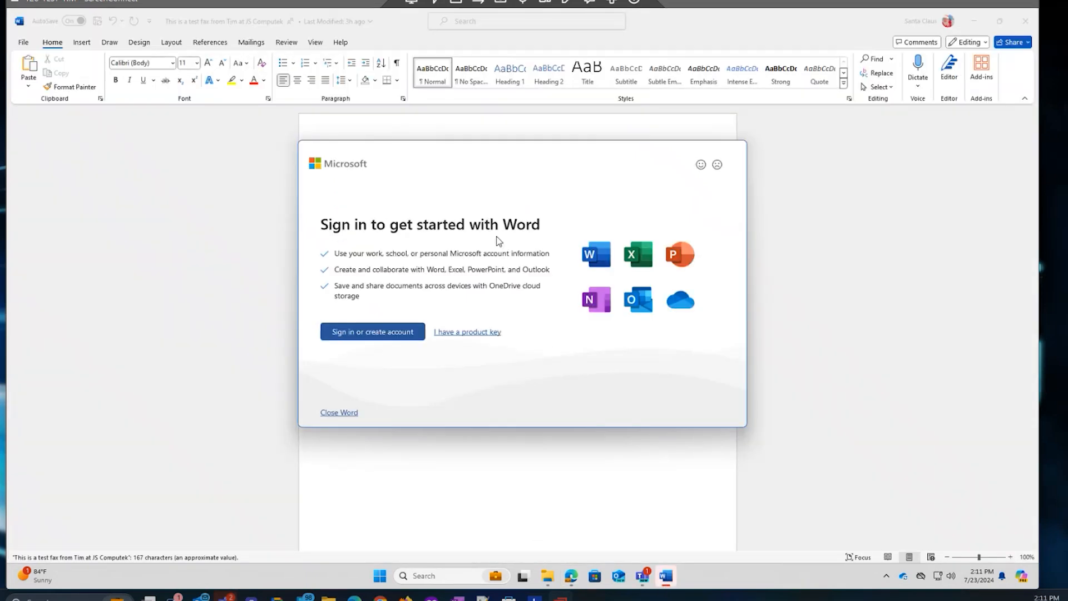
click(357, 332)
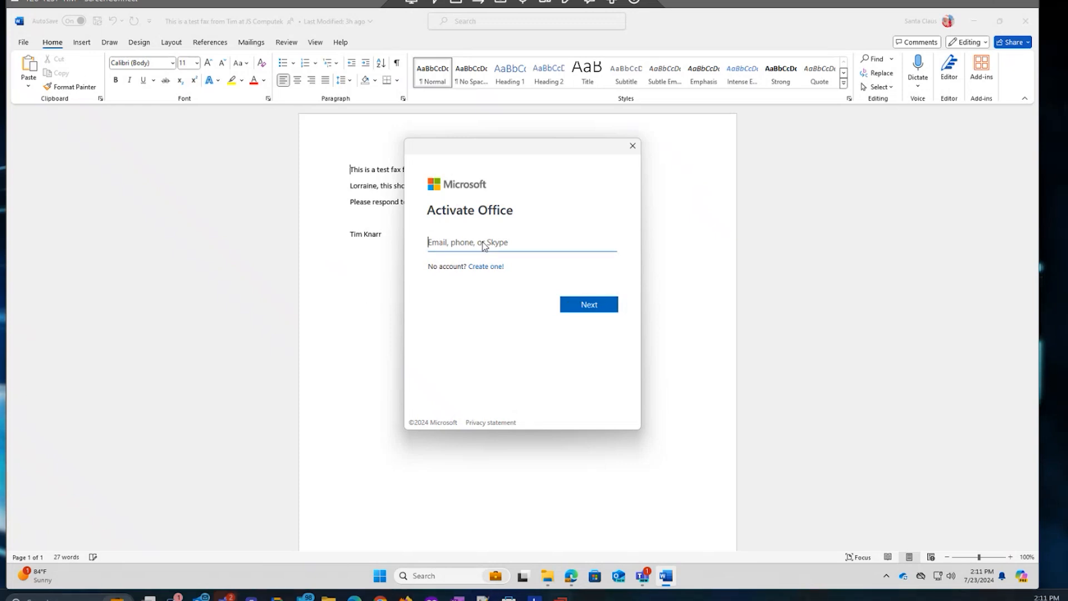
key(ctrl+v)
key(ctrl+a)
key(BackSpace)
key(Return)
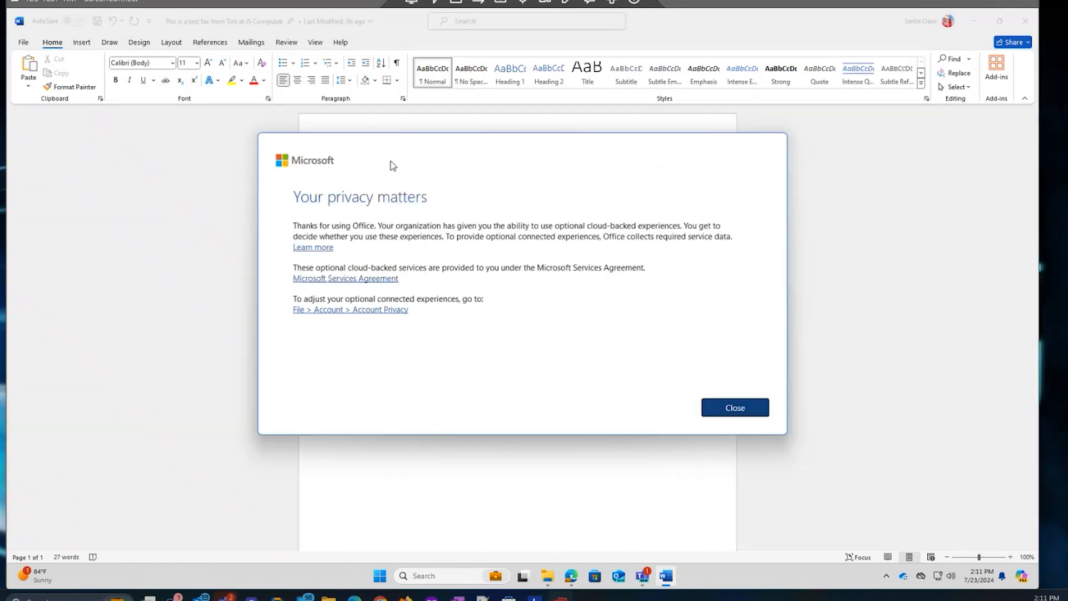
Dismiss the privacy notice, view the test fax document in desktop Word, then close Word.
click(739, 409)
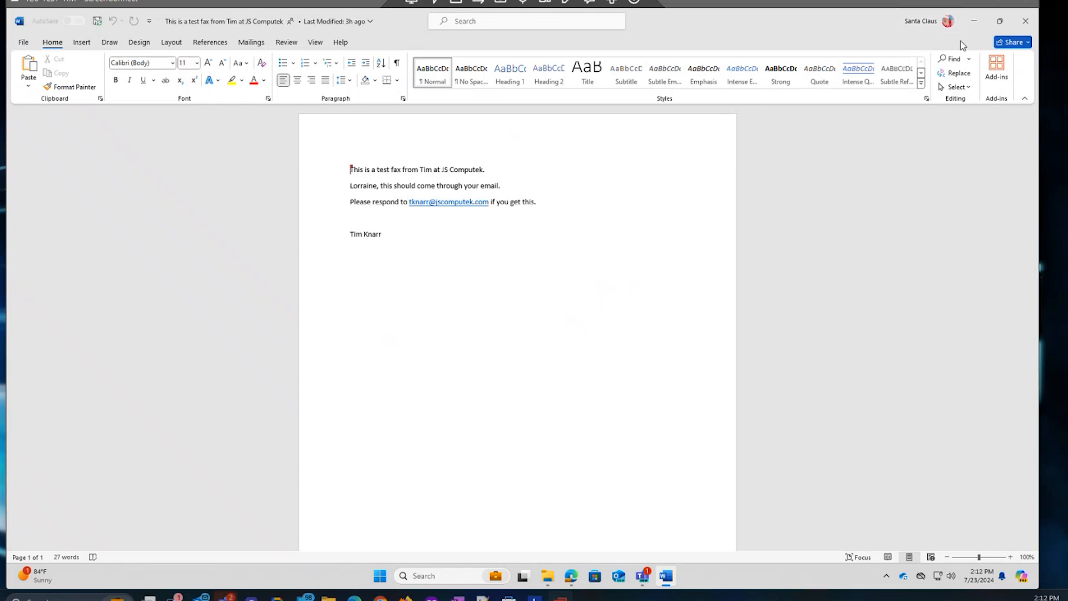
click(382, 207)
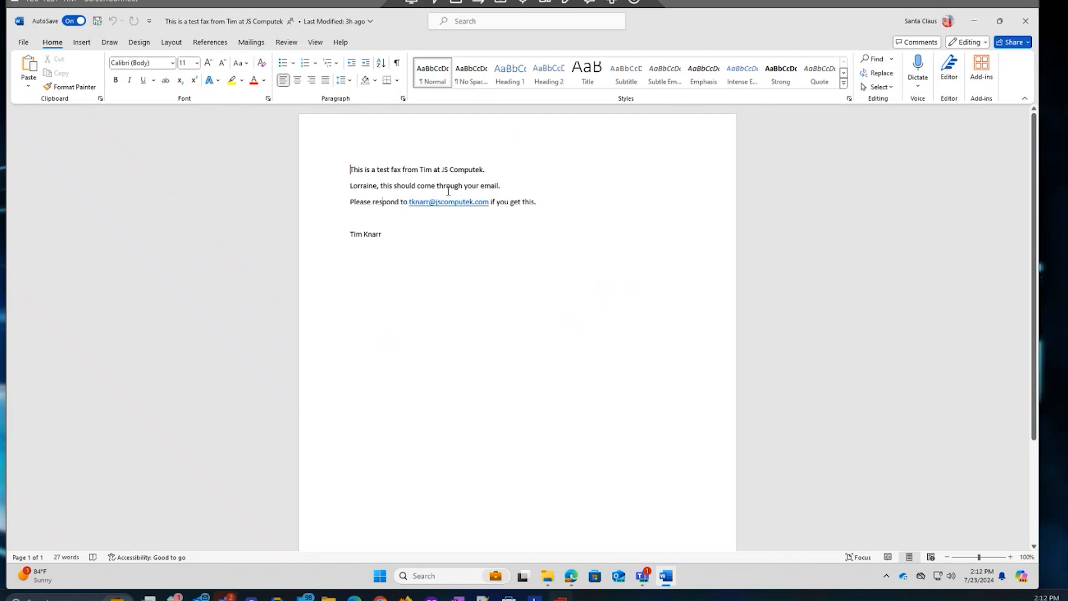
click(1025, 21)
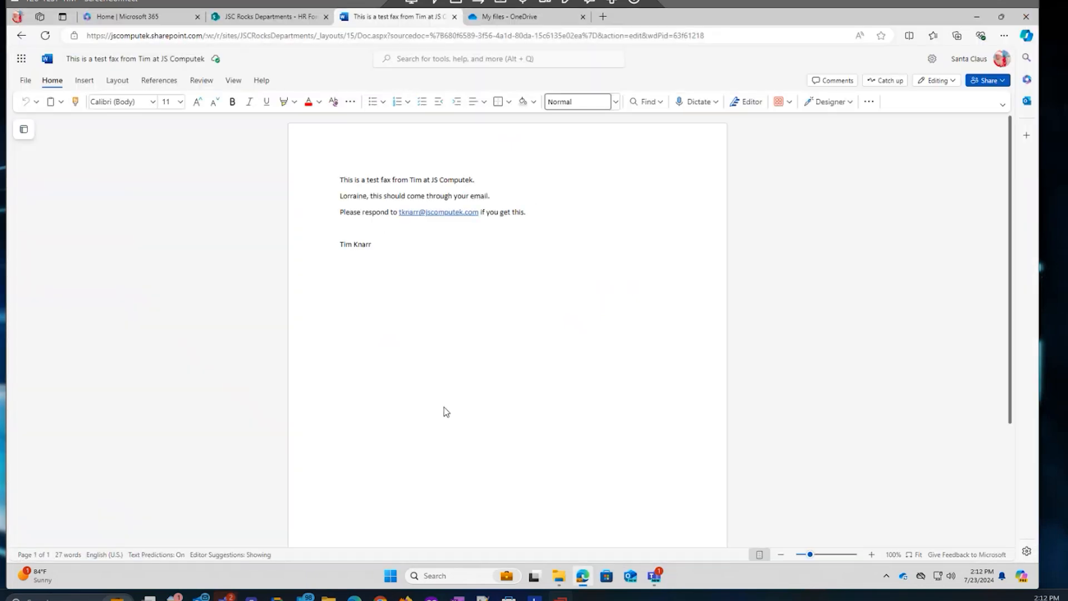
Review the test fax document's version history, version 1.0, without restoring anything.
click(454, 17)
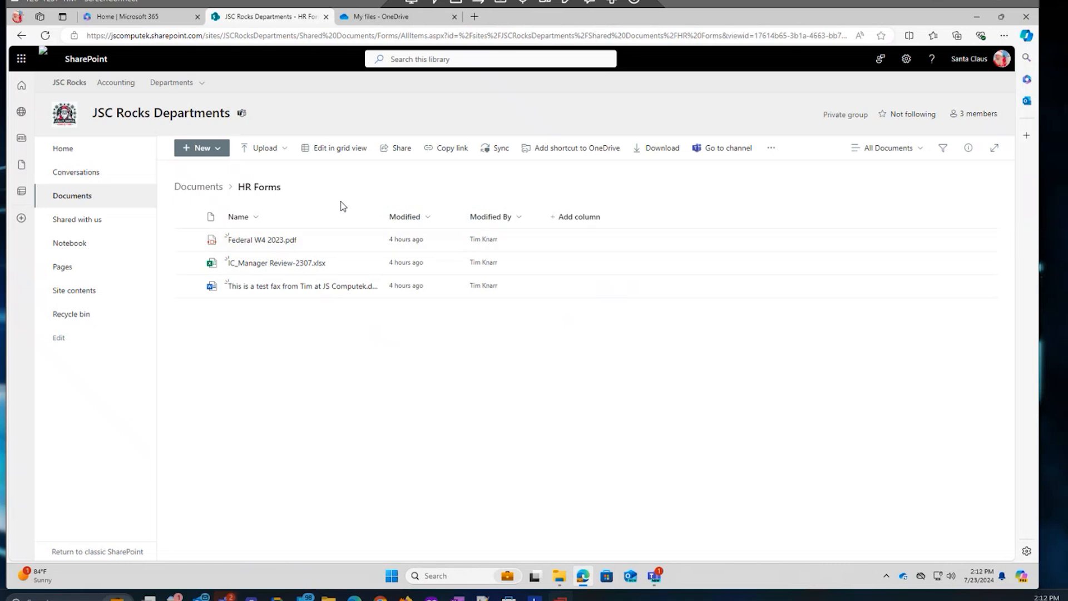
click(367, 288)
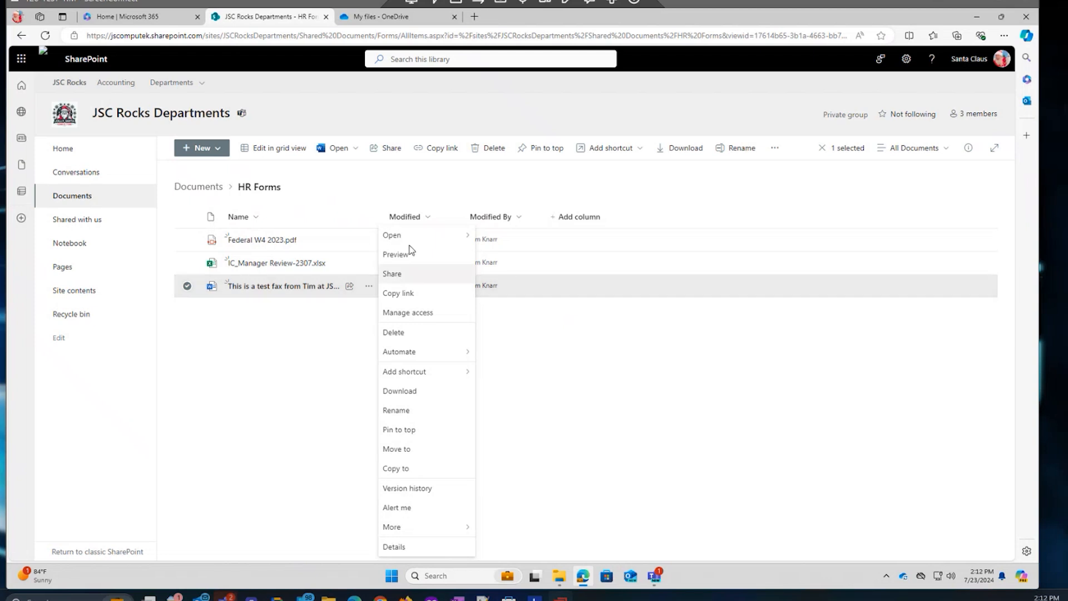
mouse_move(412, 240)
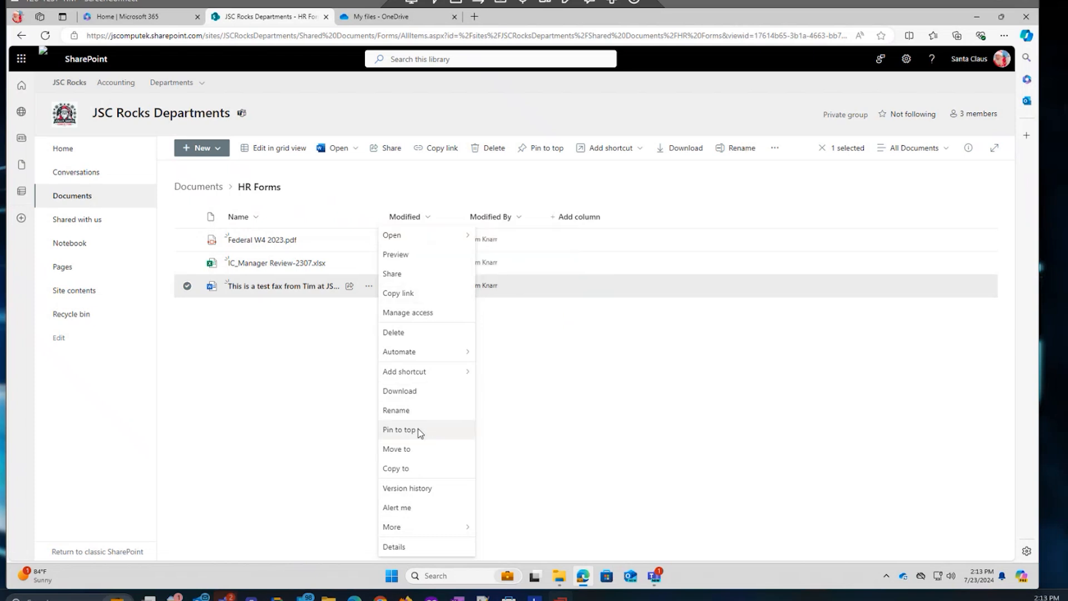
click(405, 489)
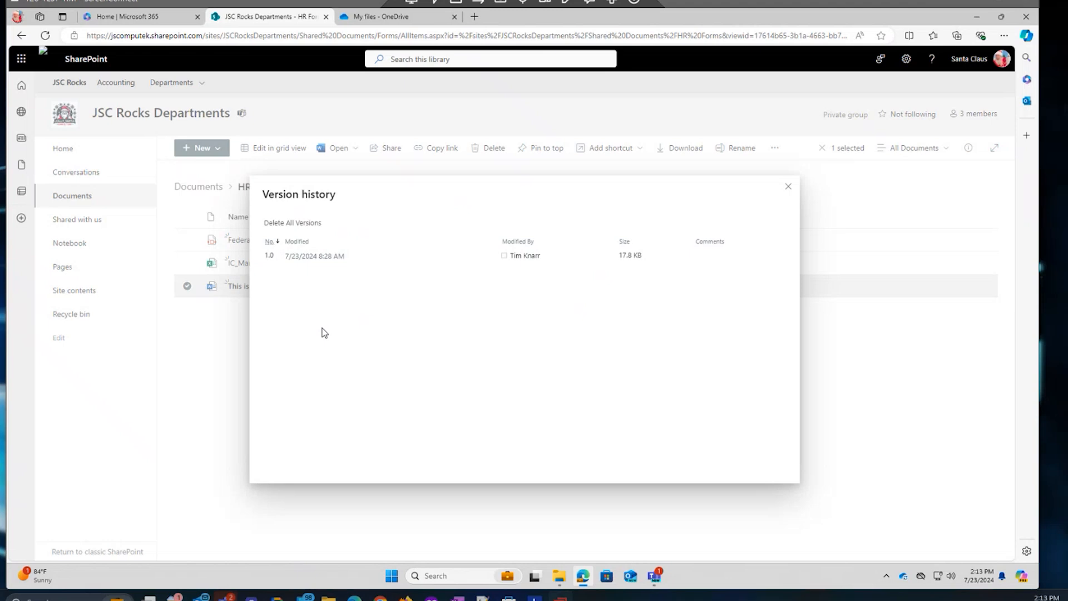
click(353, 258)
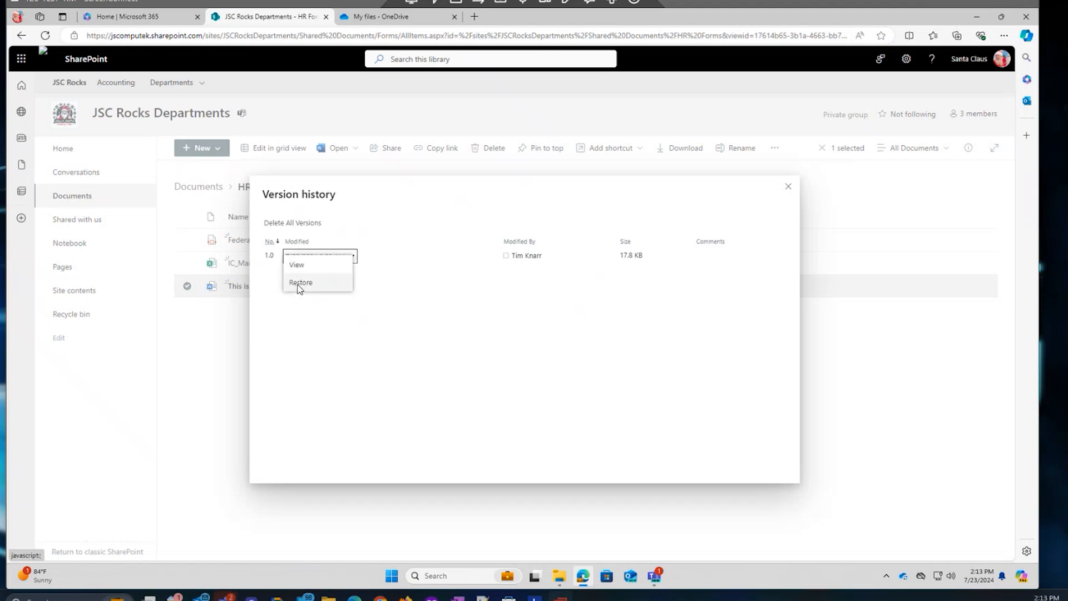
click(466, 345)
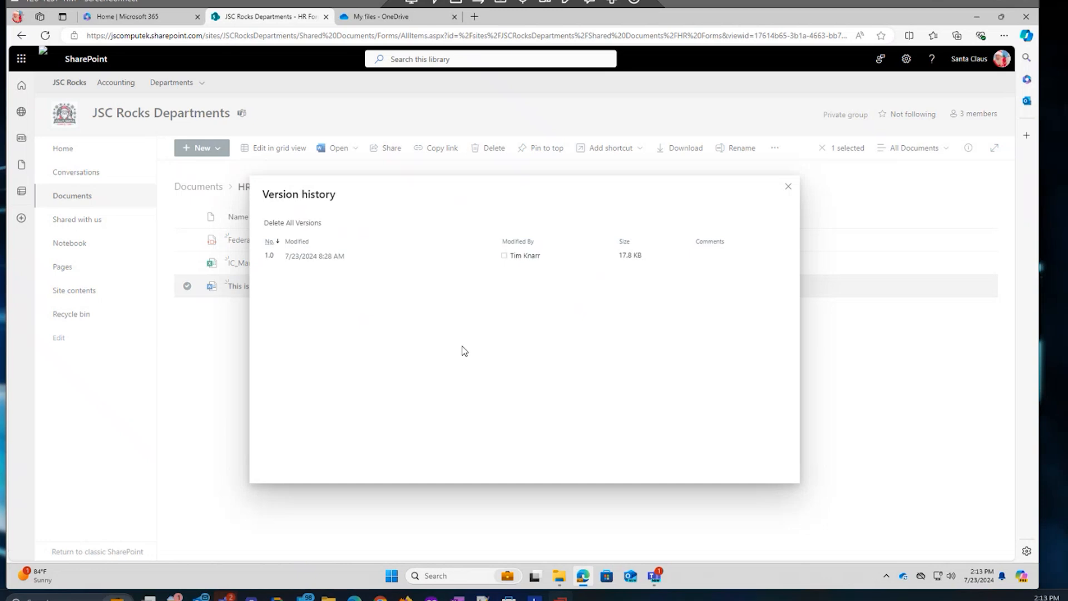
click(788, 188)
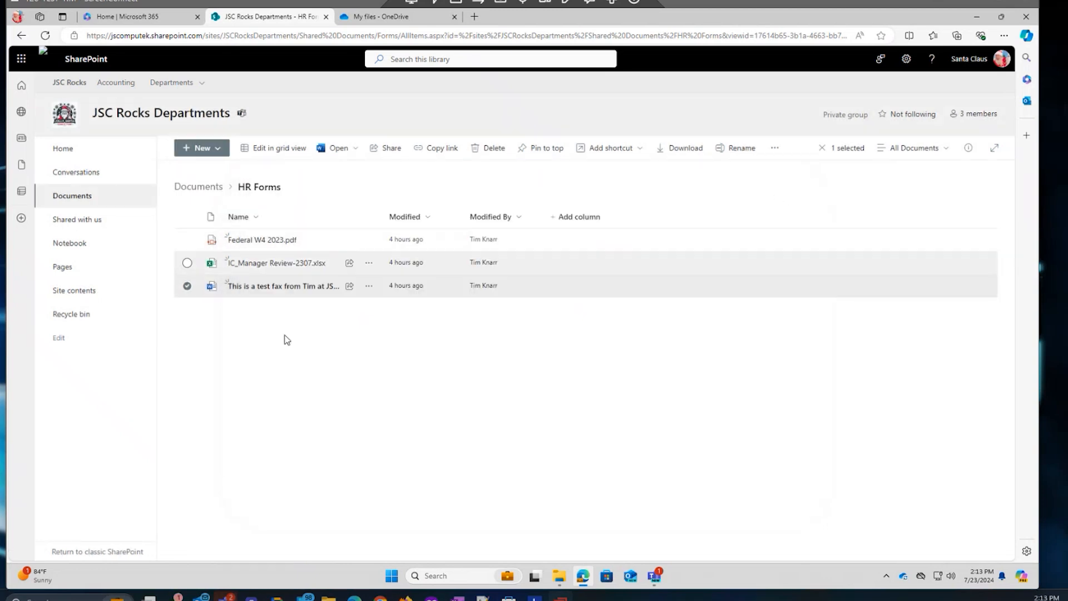
Open the IC_Manager Review-2307 workbook in Excel for the web.
click(370, 262)
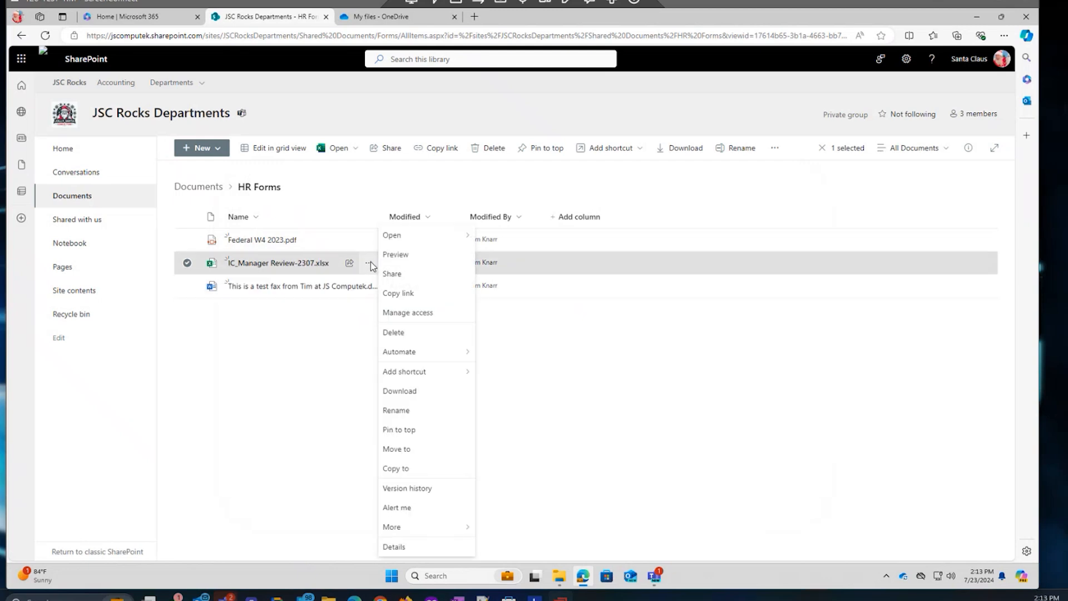
mouse_move(406, 241)
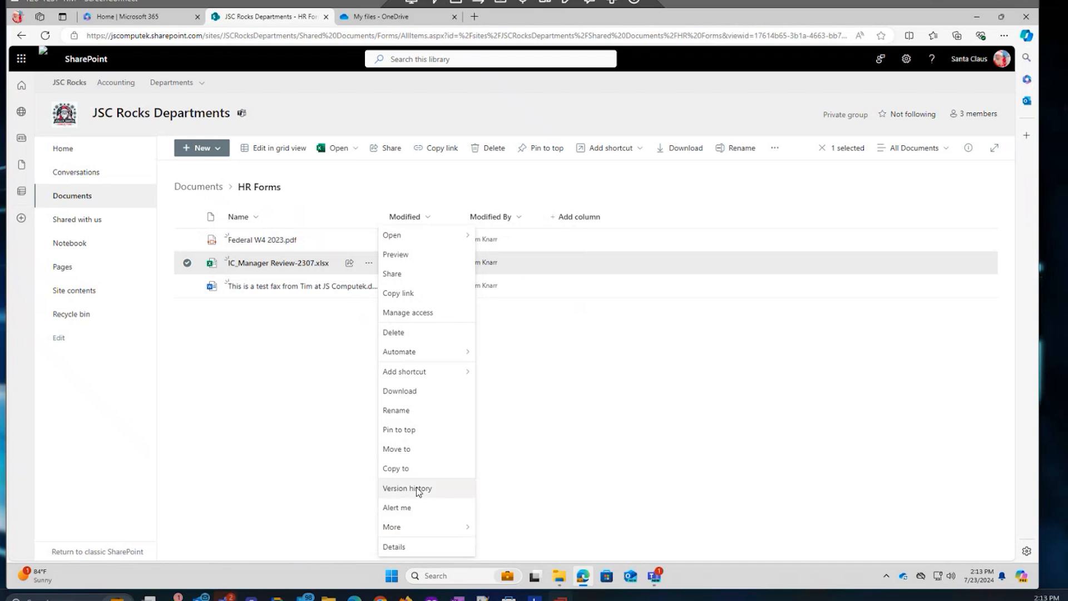
click(271, 373)
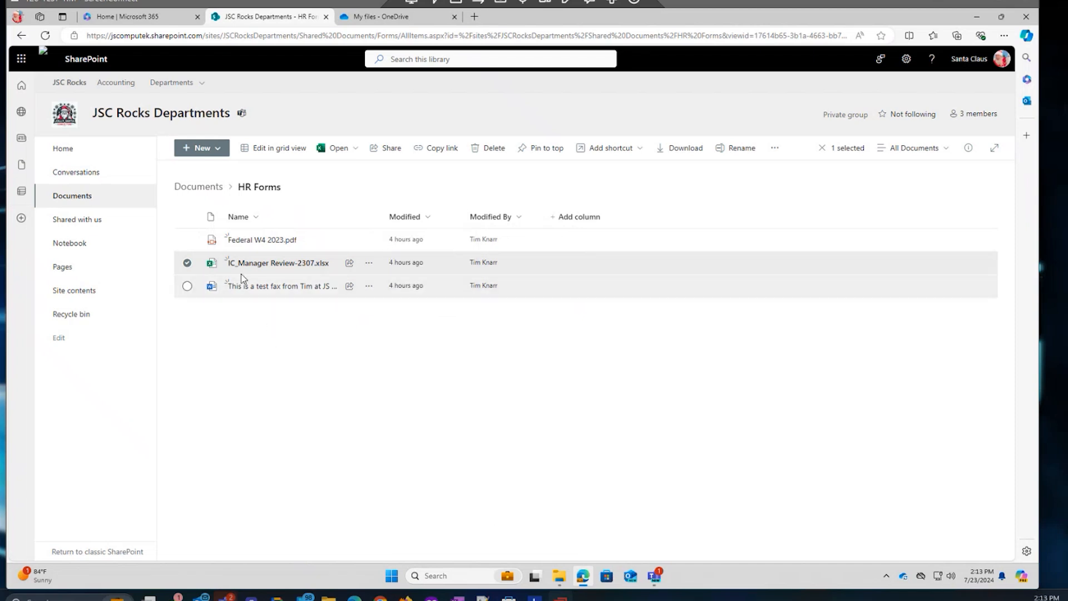
click(279, 264)
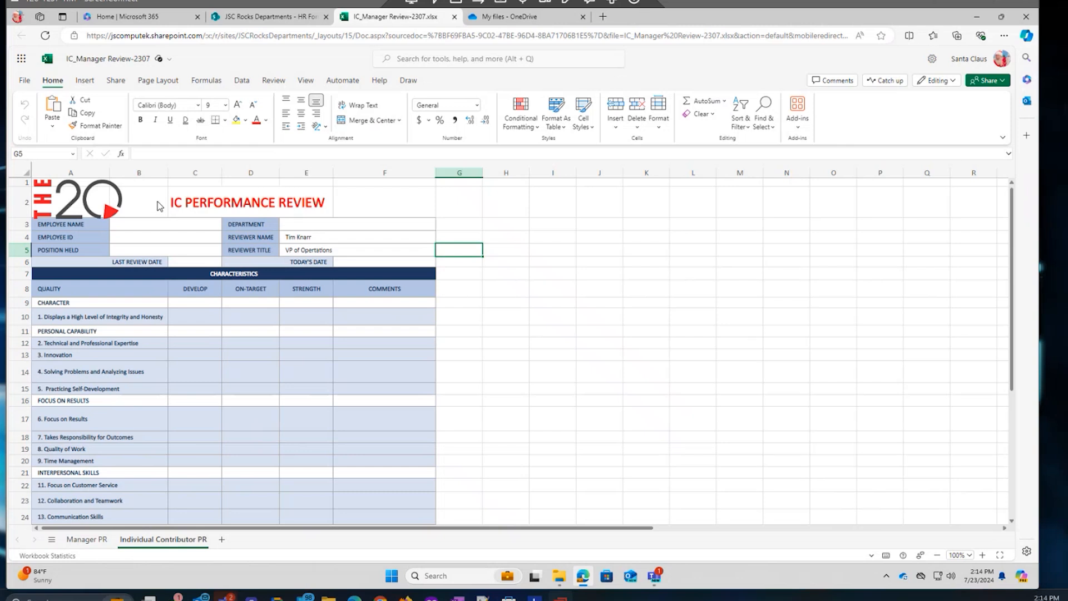
Close the IC_Manager Review-2307 workbook's browser tab to return to the HR Forms library.
click(453, 18)
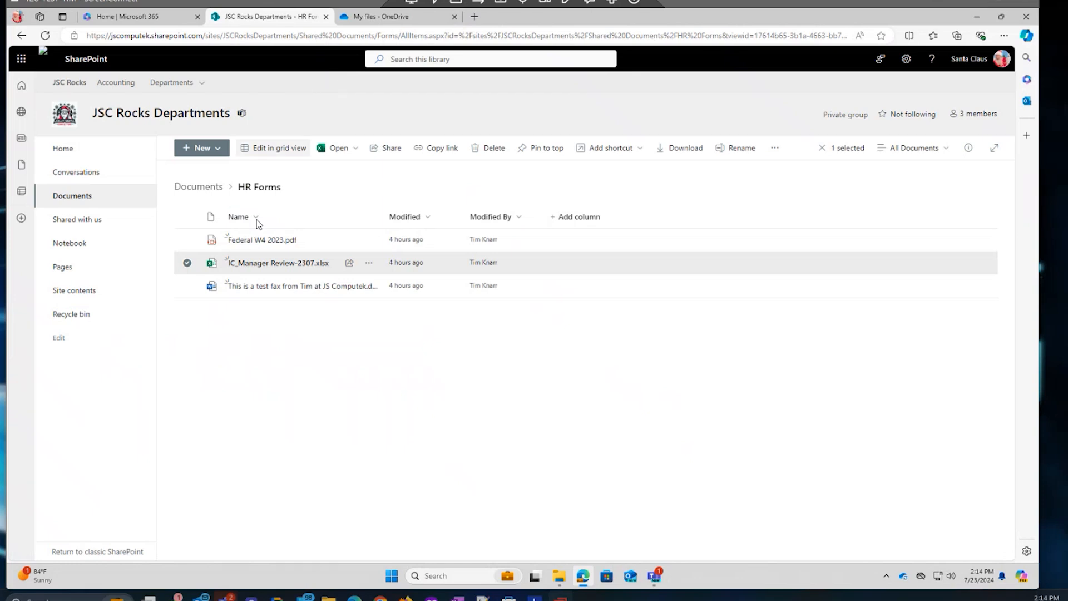
Open The List folder in SharePoint and under JSC Rocks Departments - Documents in File Explorer.
click(187, 188)
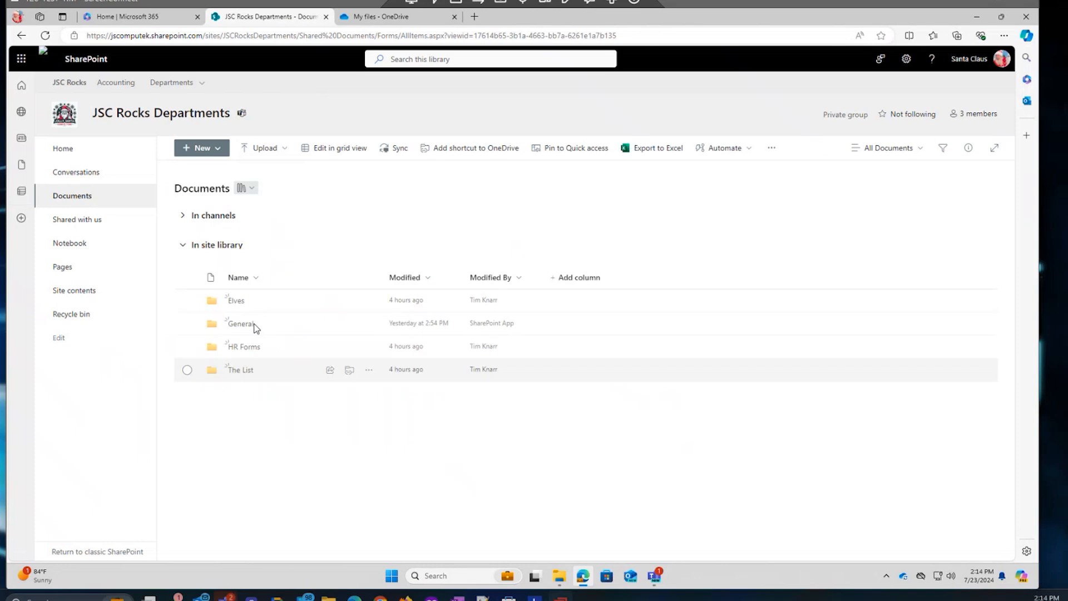
click(235, 369)
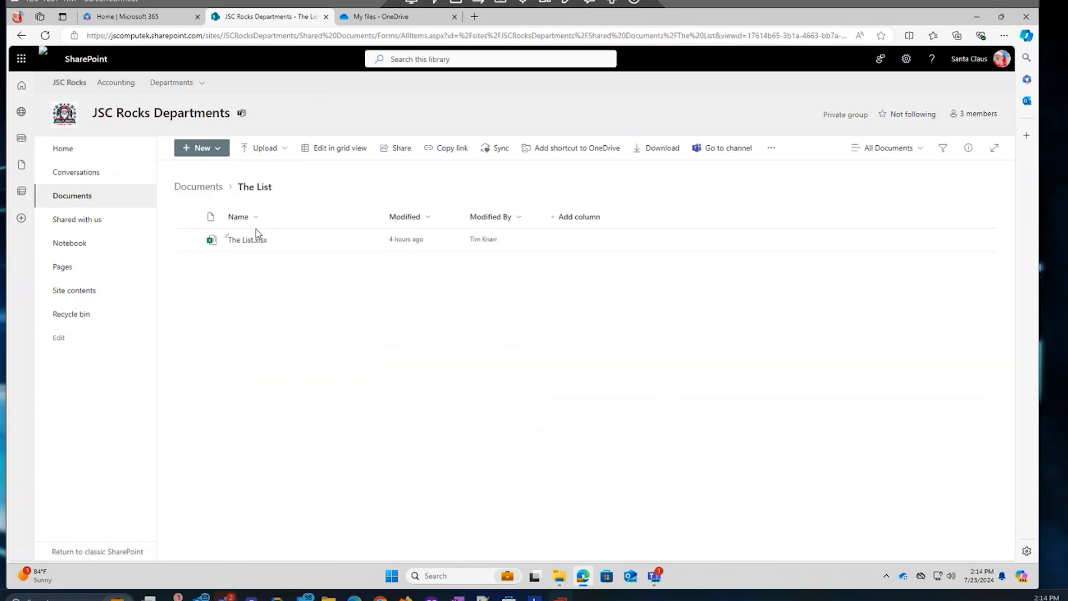
click(559, 576)
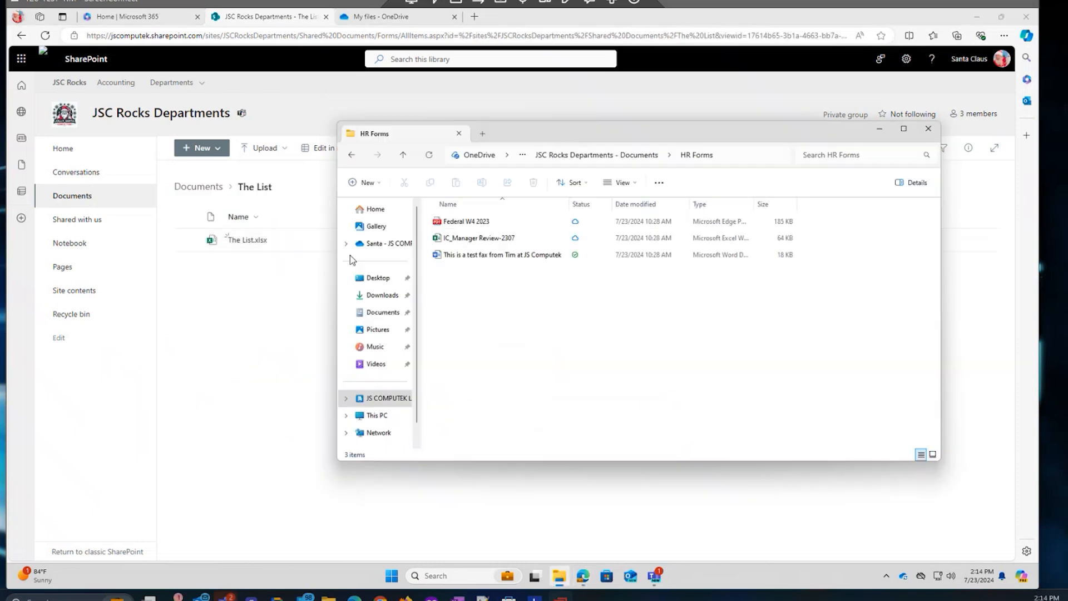
click(627, 157)
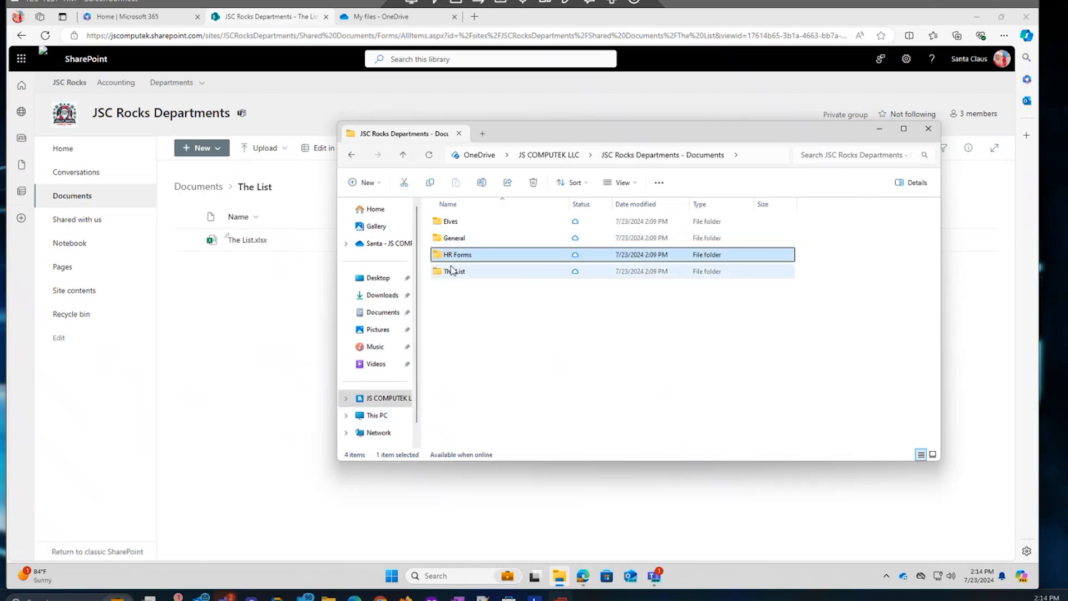
click(452, 271)
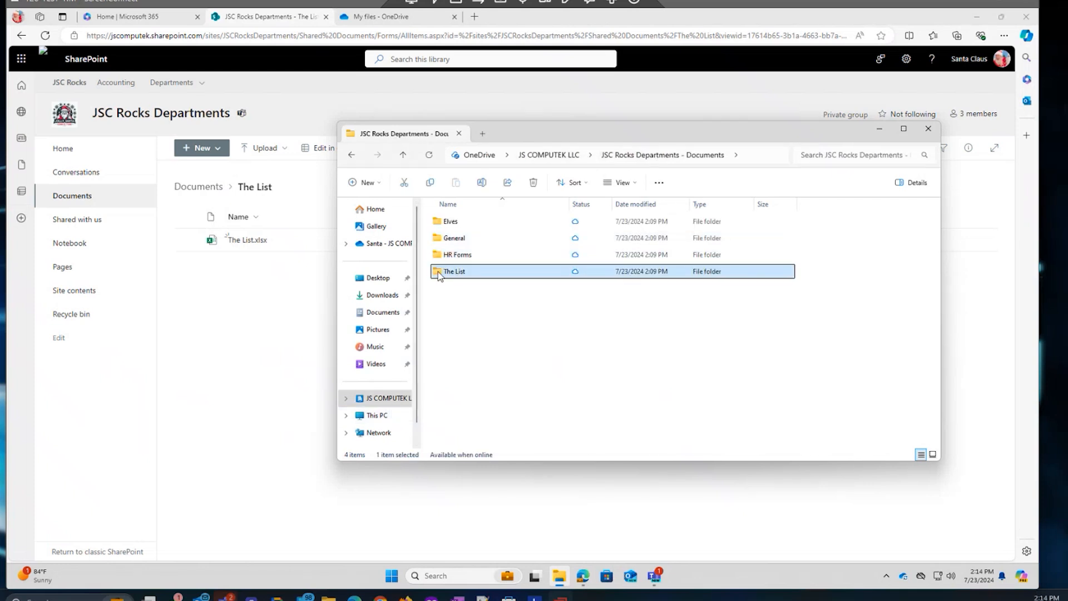
double_click(438, 272)
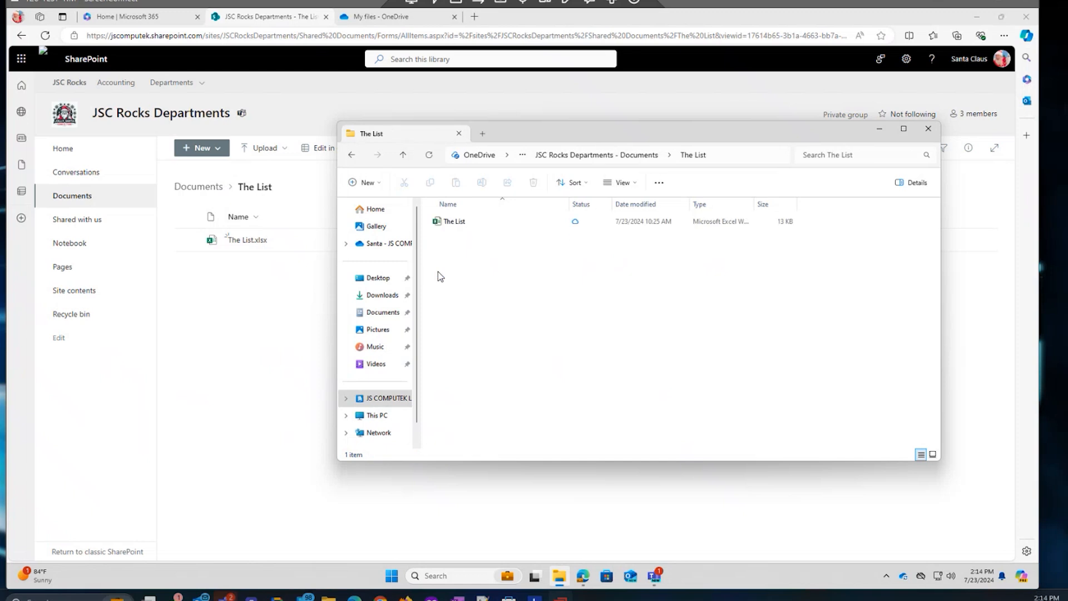
Set The List workbook to Always keep on this device.
click(453, 225)
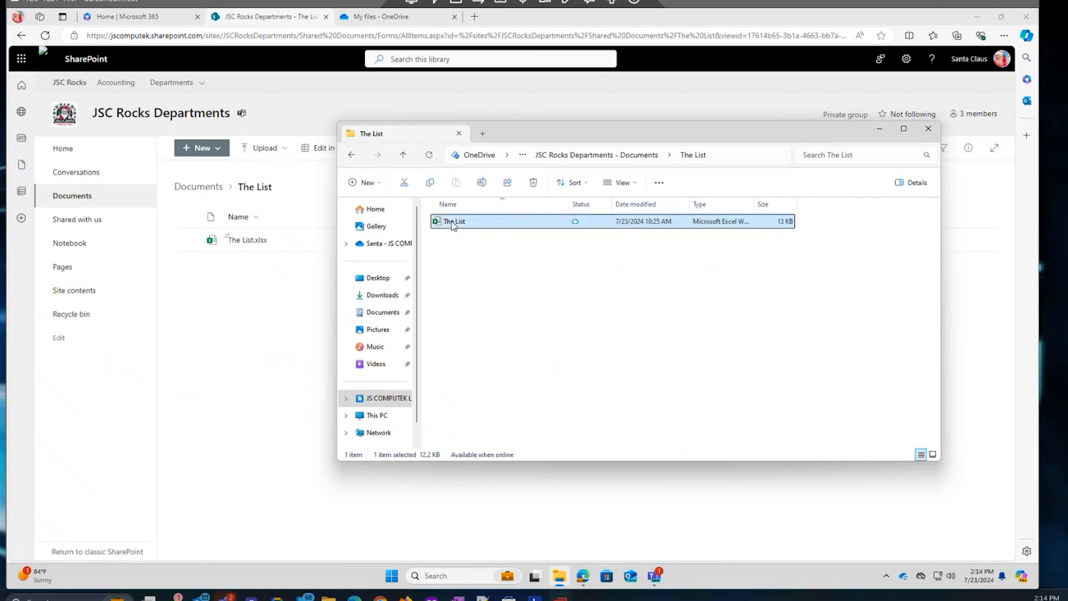
right_click(453, 224)
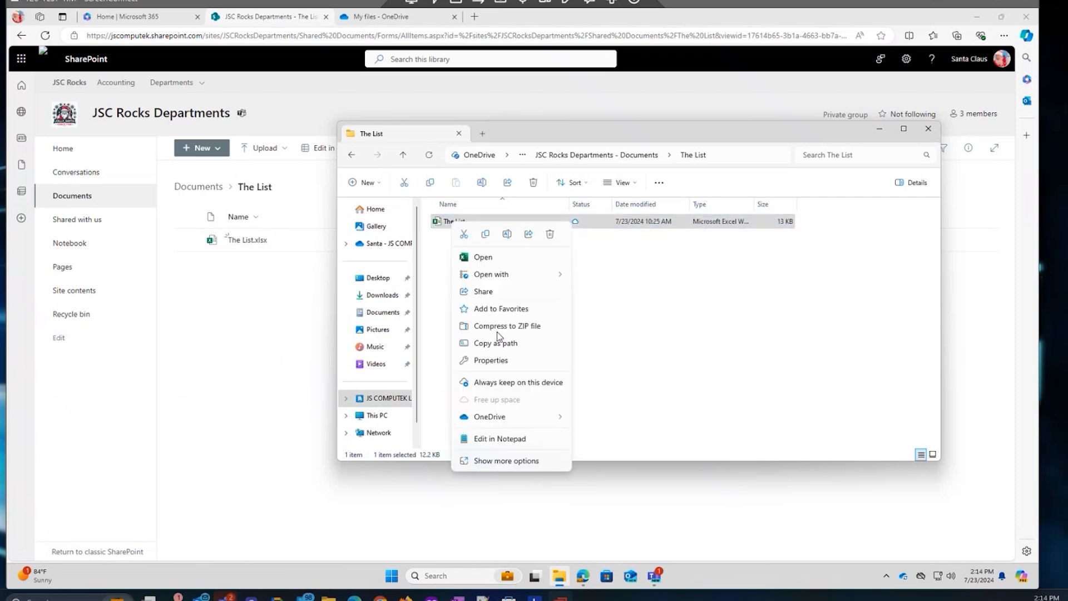
click(488, 384)
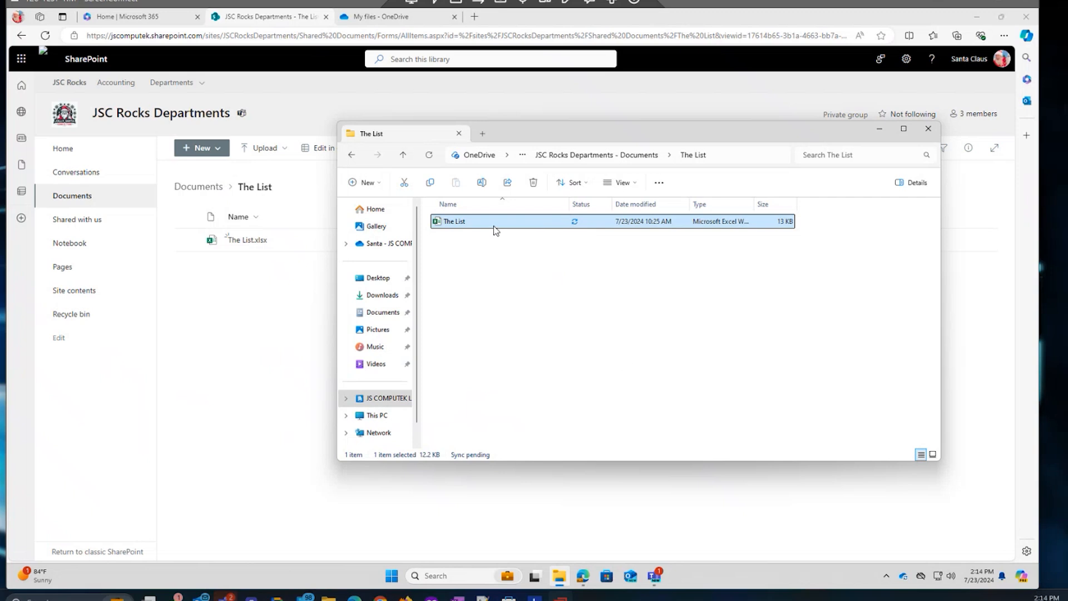
click(906, 577)
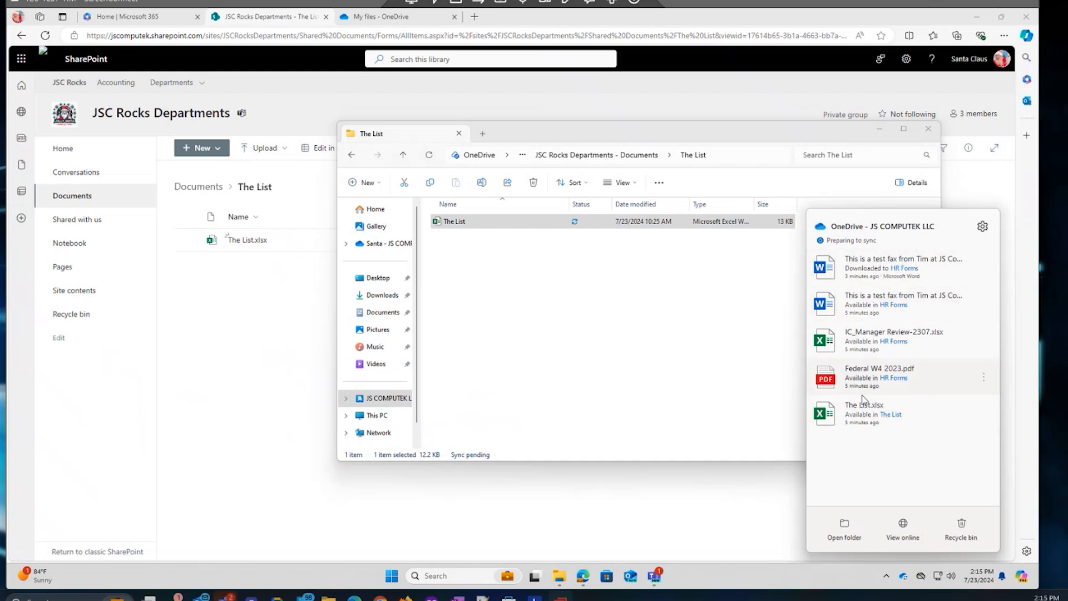
click(529, 307)
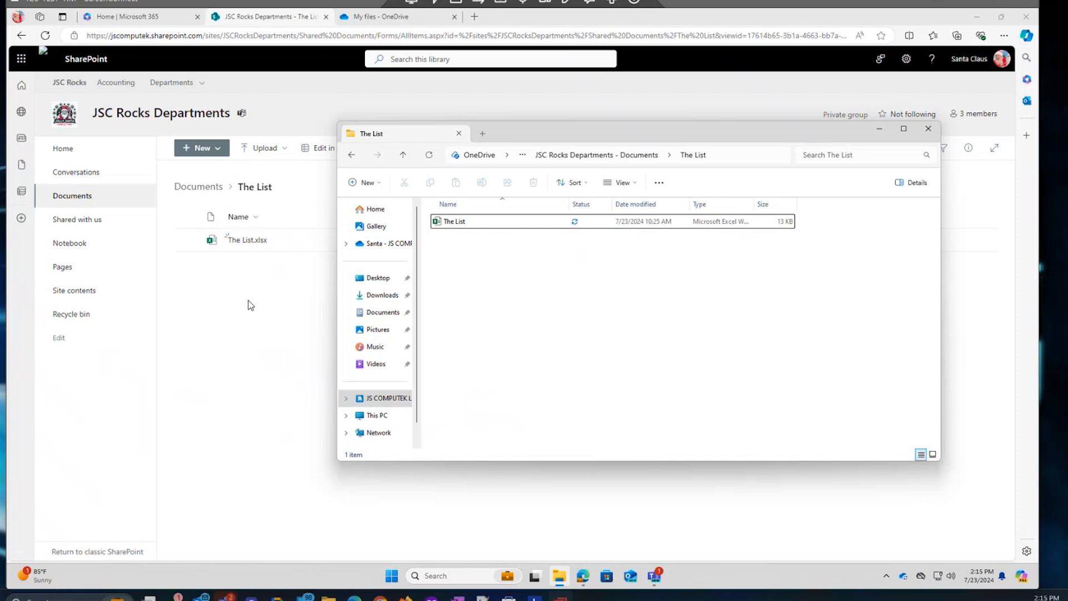
Browse the personal OneDrive Desktop, Documents, Pictures and Downloads folders.
click(377, 279)
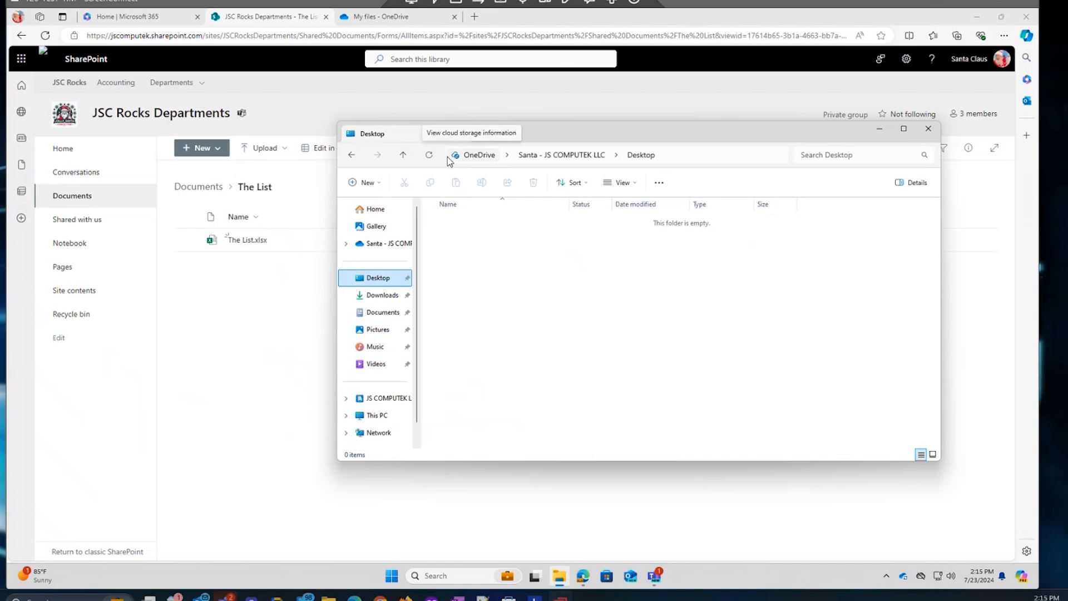
click(377, 314)
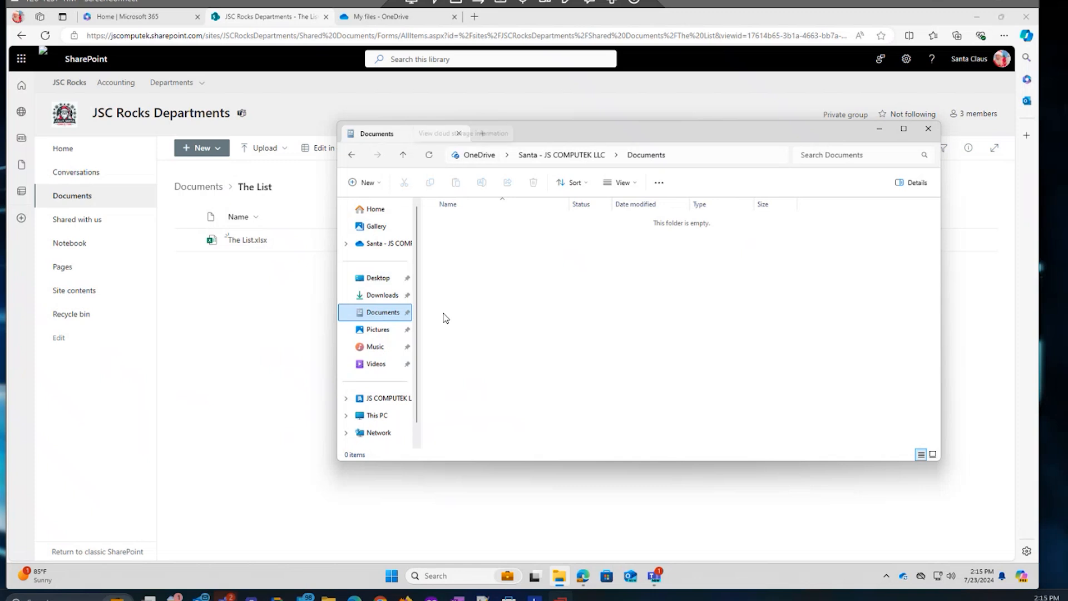
click(379, 330)
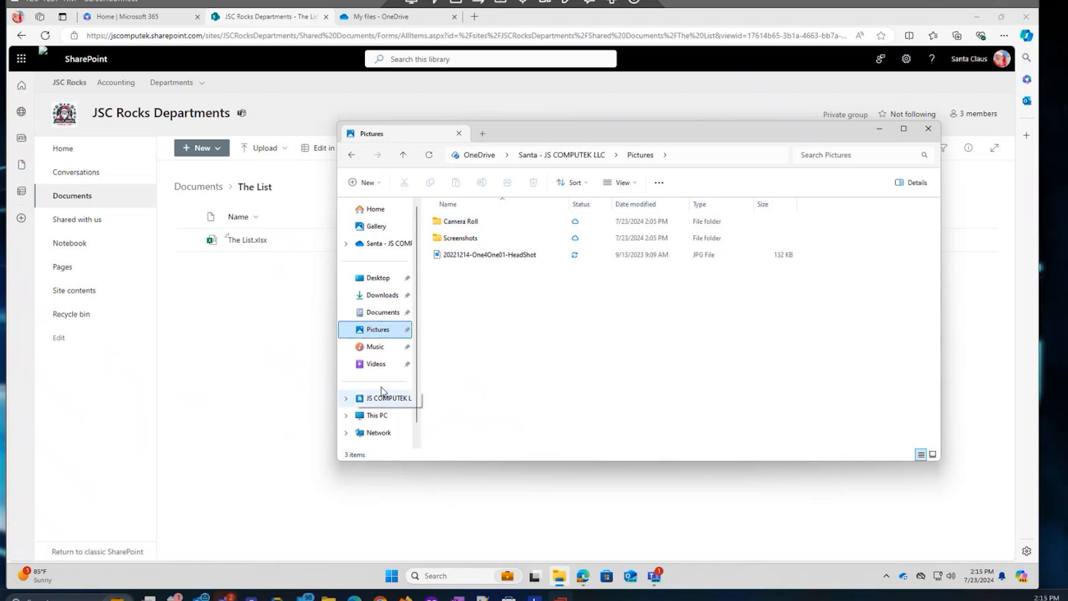
click(369, 297)
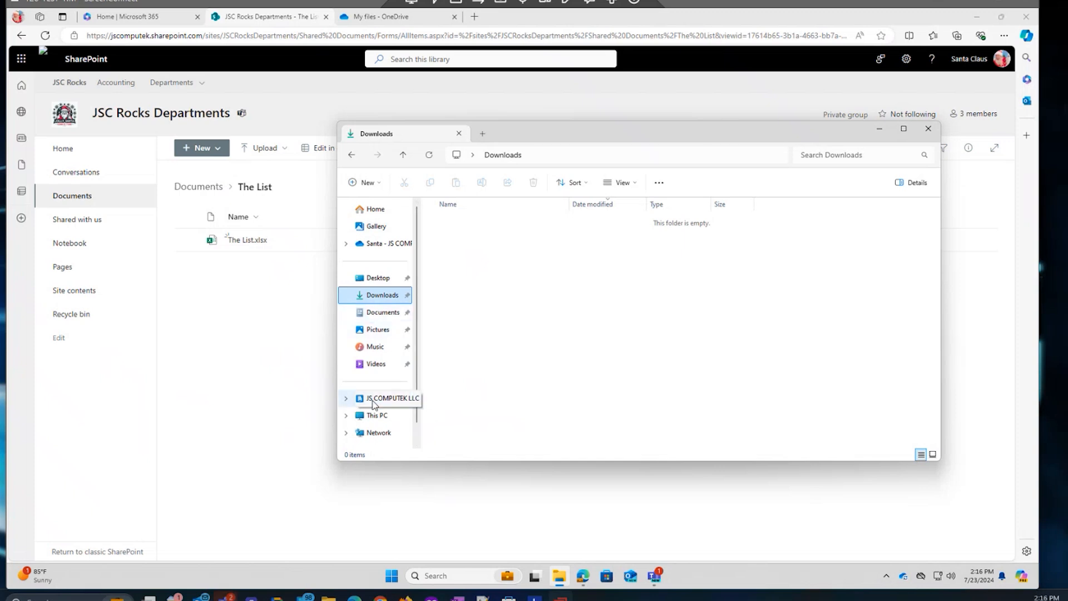
Reopen The List folder via JS COMPUTEK LLC > JSC Rocks Departments - Documents.
click(372, 399)
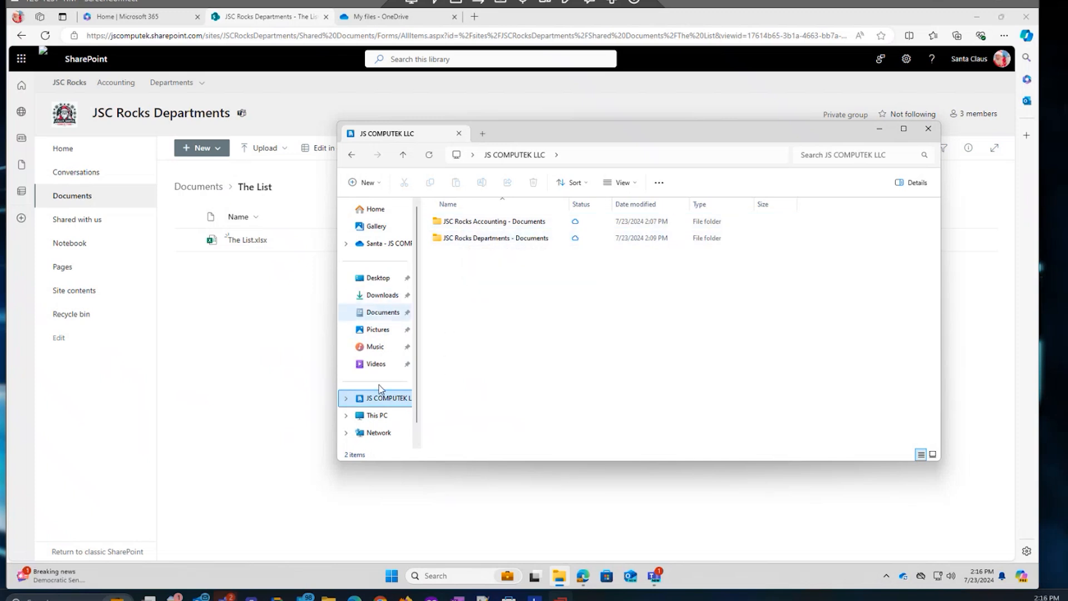
click(459, 239)
double_click(437, 239)
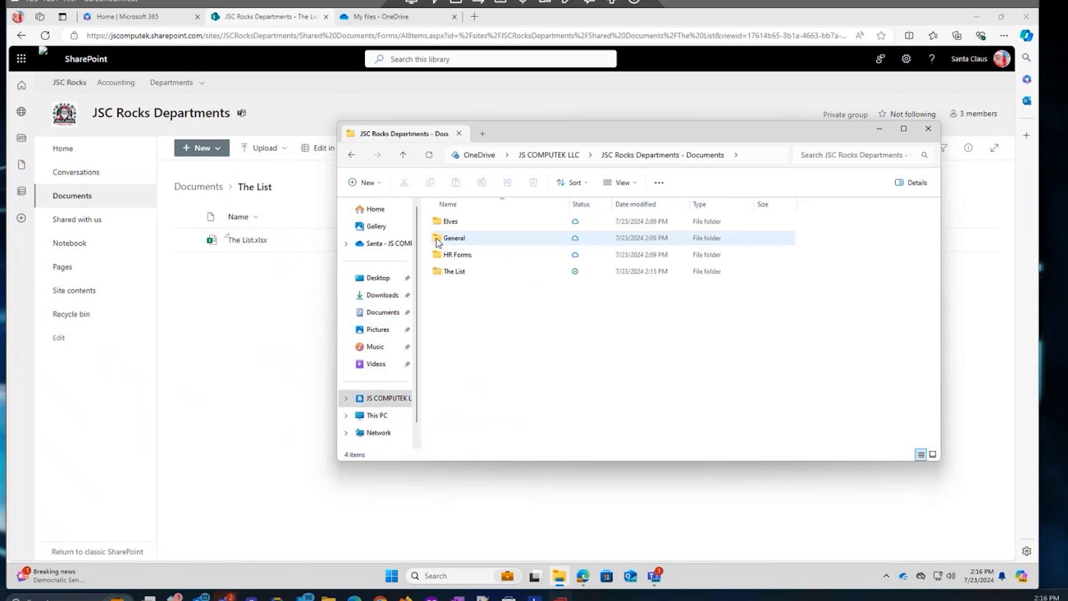
click(438, 271)
double_click(454, 273)
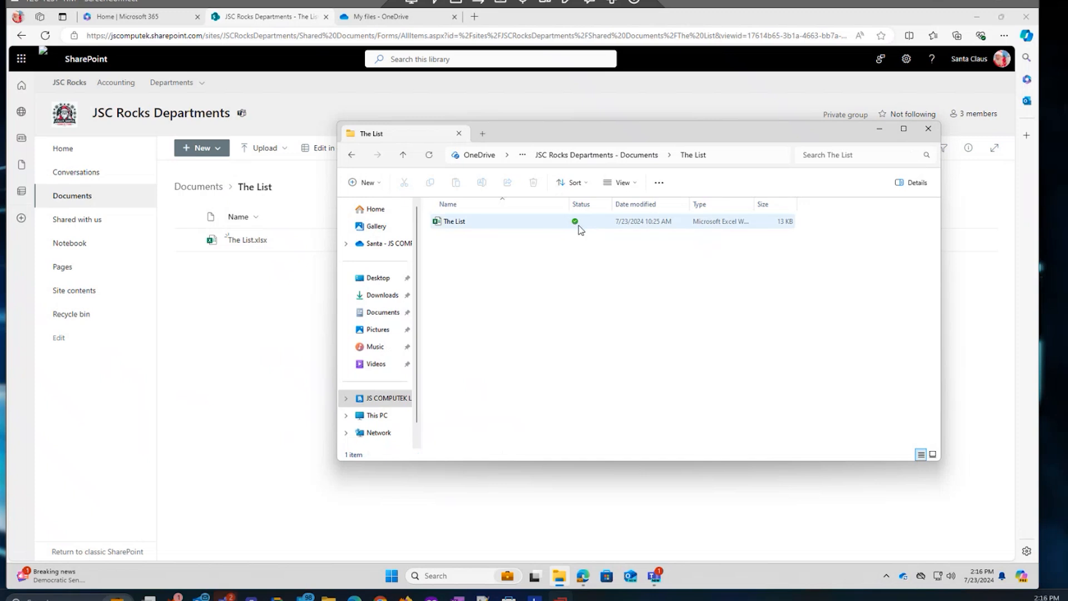
Open The List in desktop Excel, accept the default theme, and return to the SharePoint library.
click(455, 223)
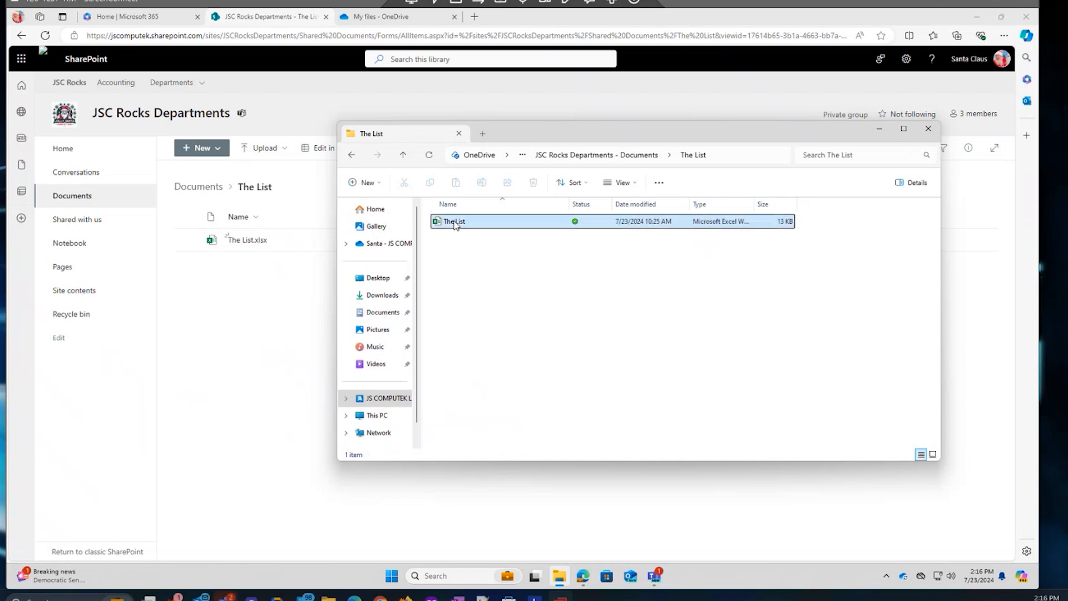
double_click(455, 222)
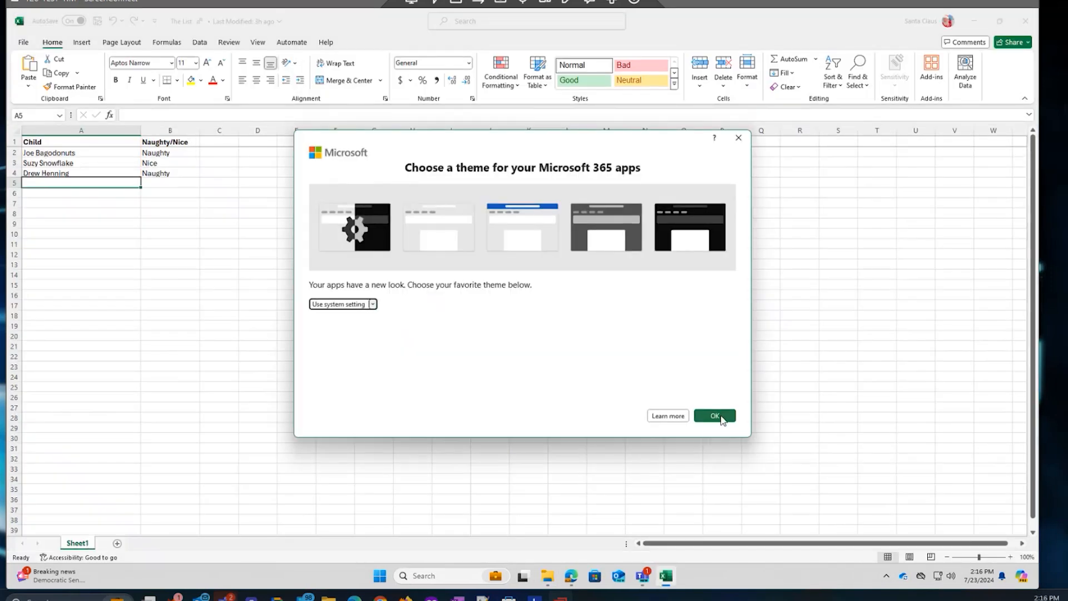
click(715, 417)
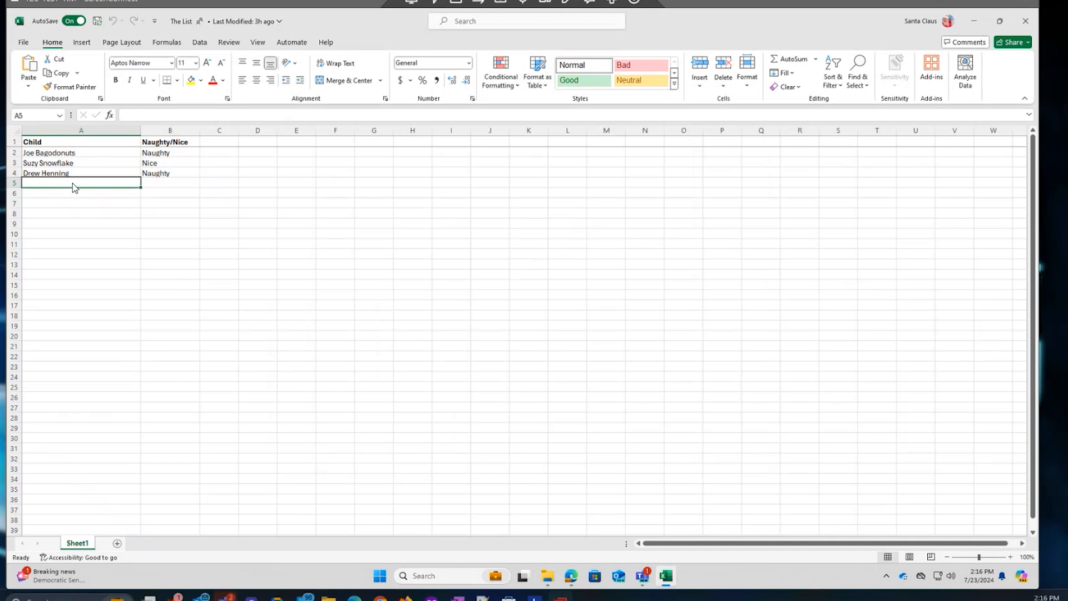
click(570, 581)
Open The List.xlsx in Excel for the web alongside the desktop Excel copy.
click(233, 244)
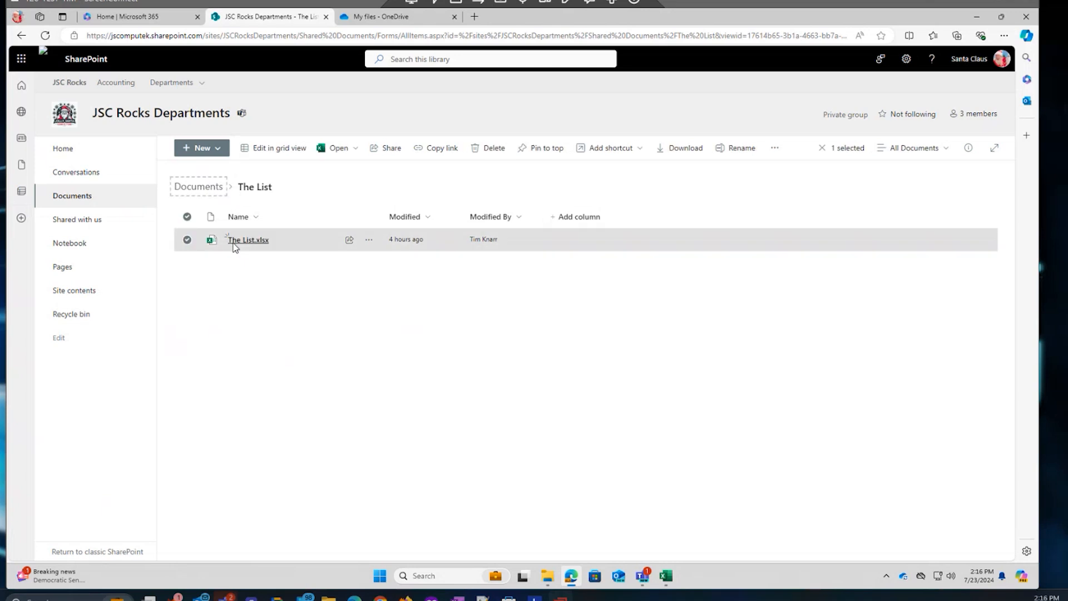
click(247, 241)
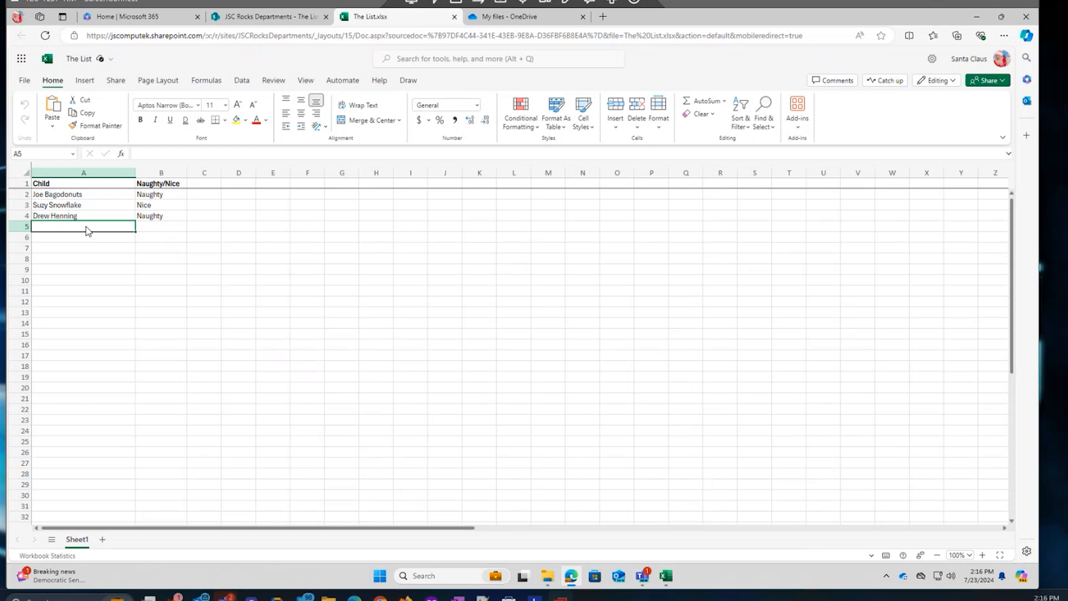
click(666, 576)
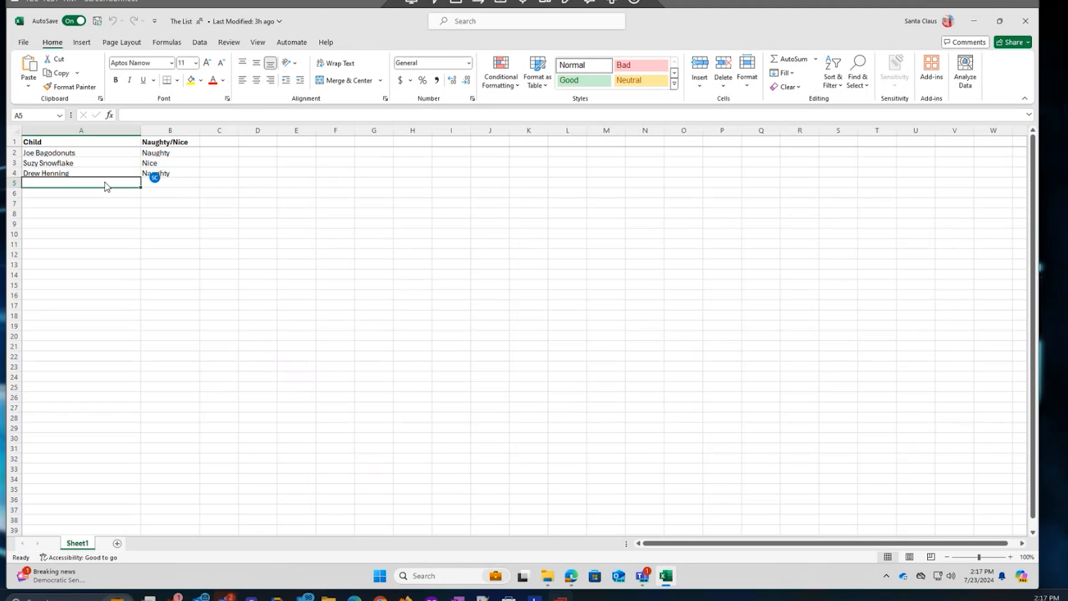
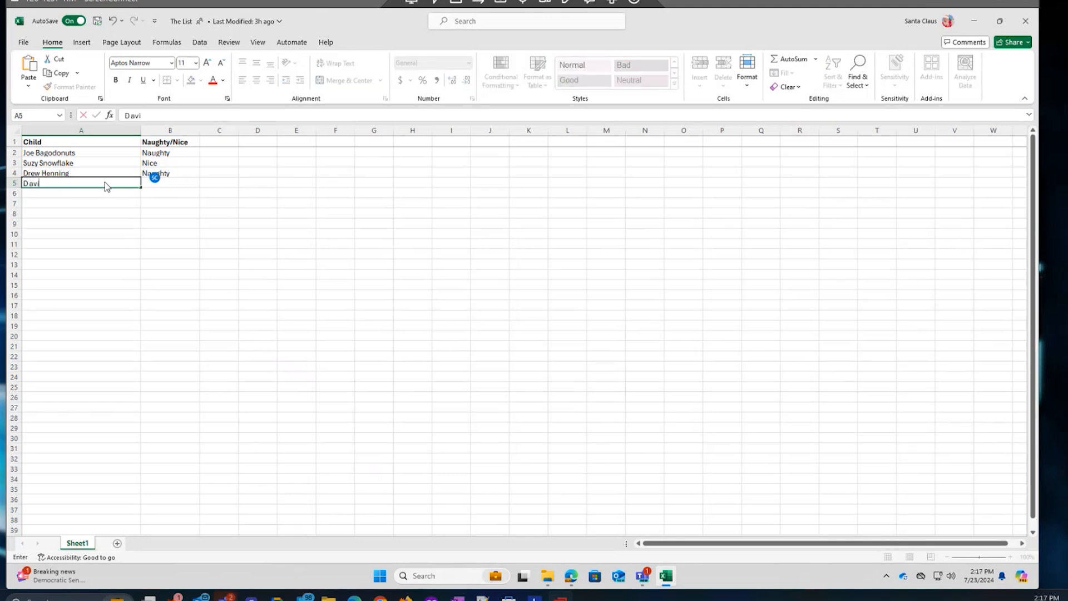
key(Tab)
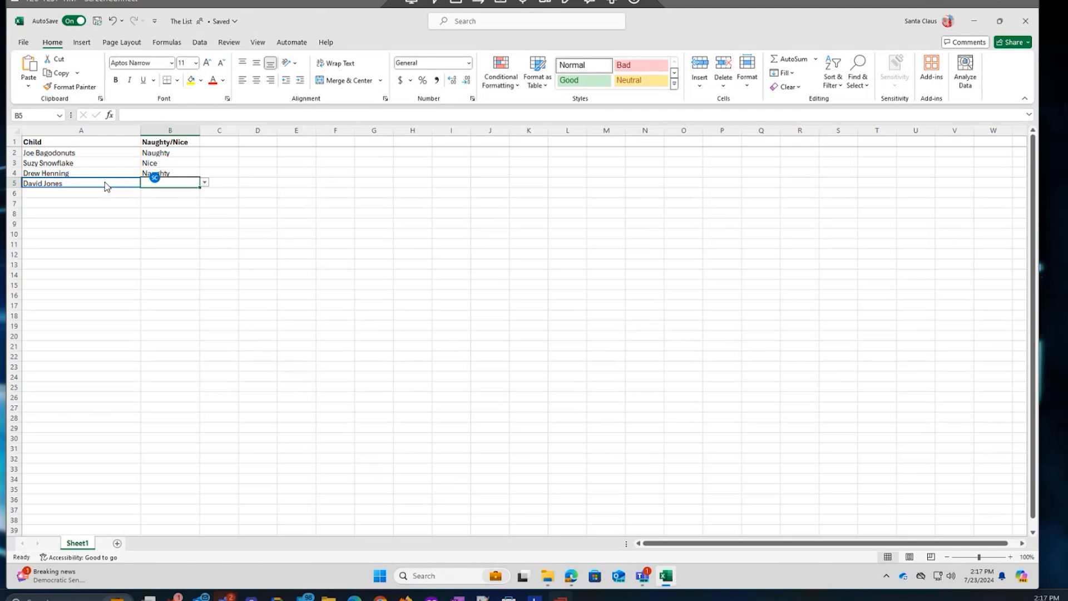
text(Ni)
key(Return)
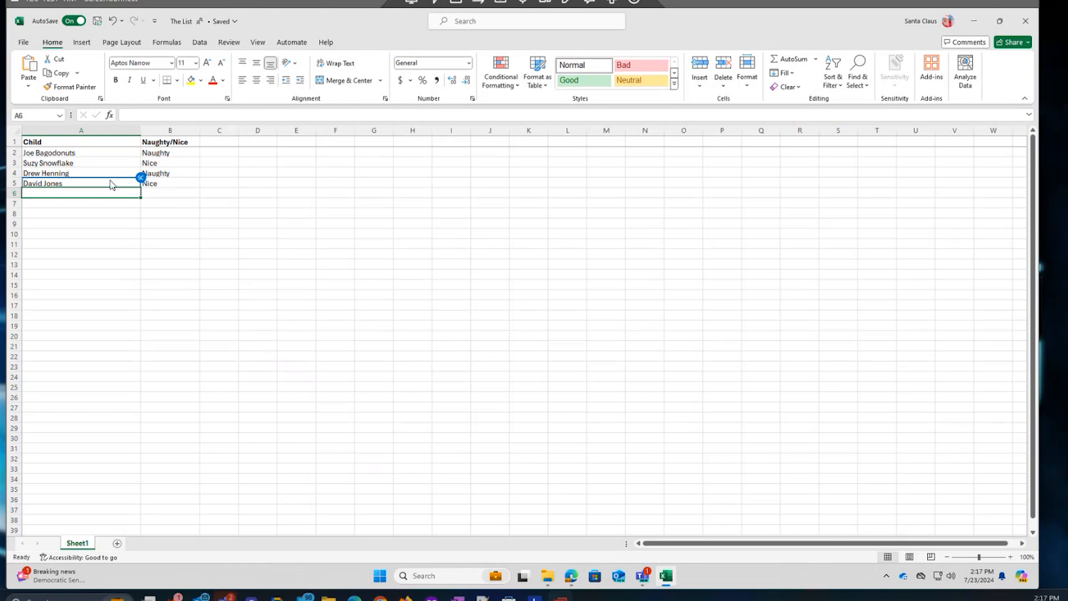
click(573, 576)
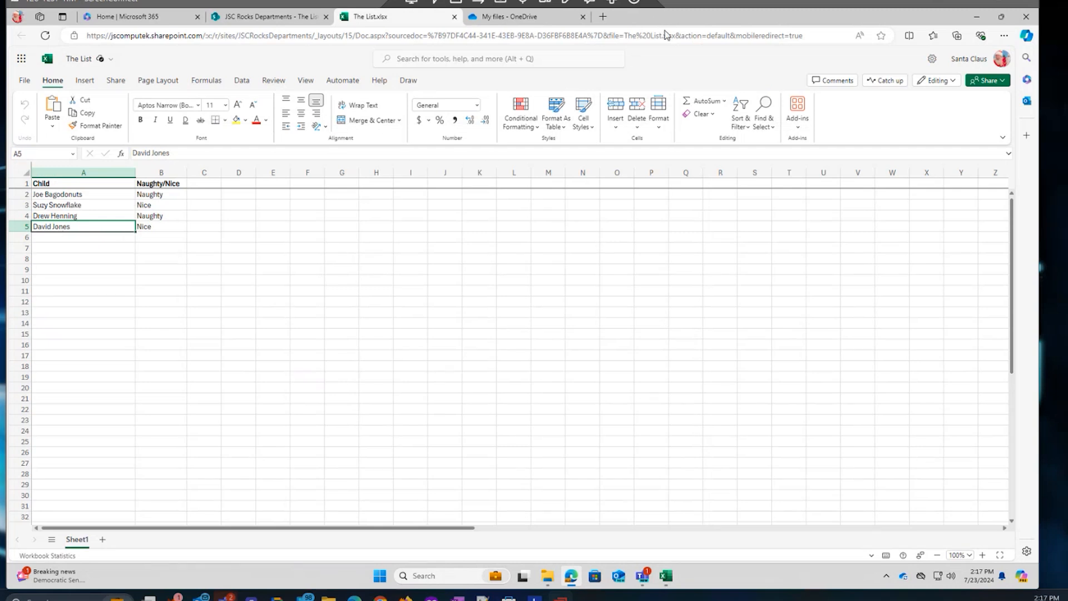
drag(658, 18, 777, 11)
In the web workbook, enter Sally Brown in A6 and choose Naughty from B6's dropdown.
click(1002, 16)
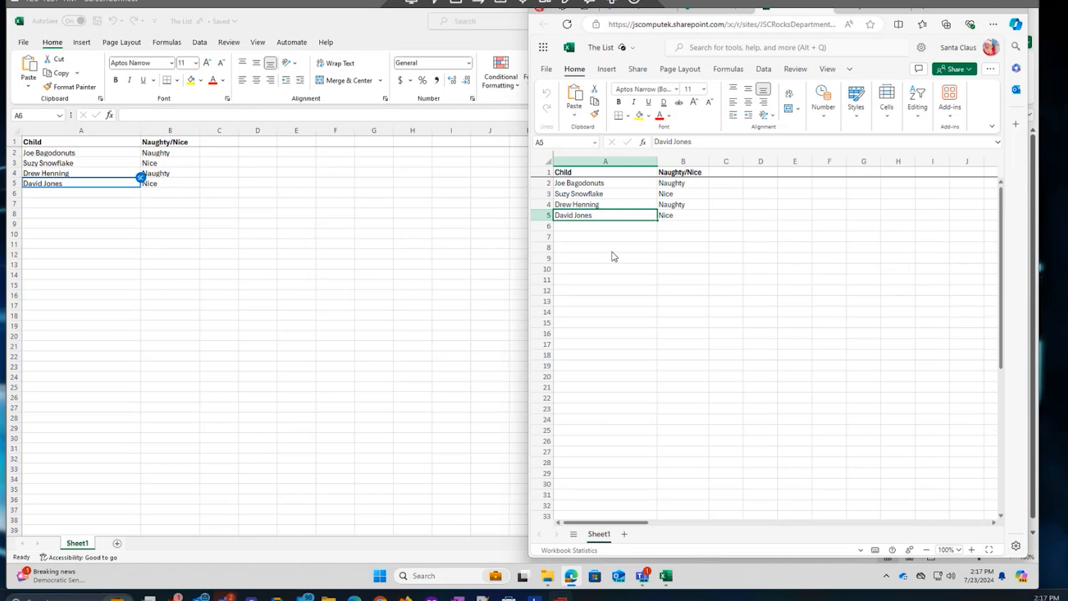
click(607, 226)
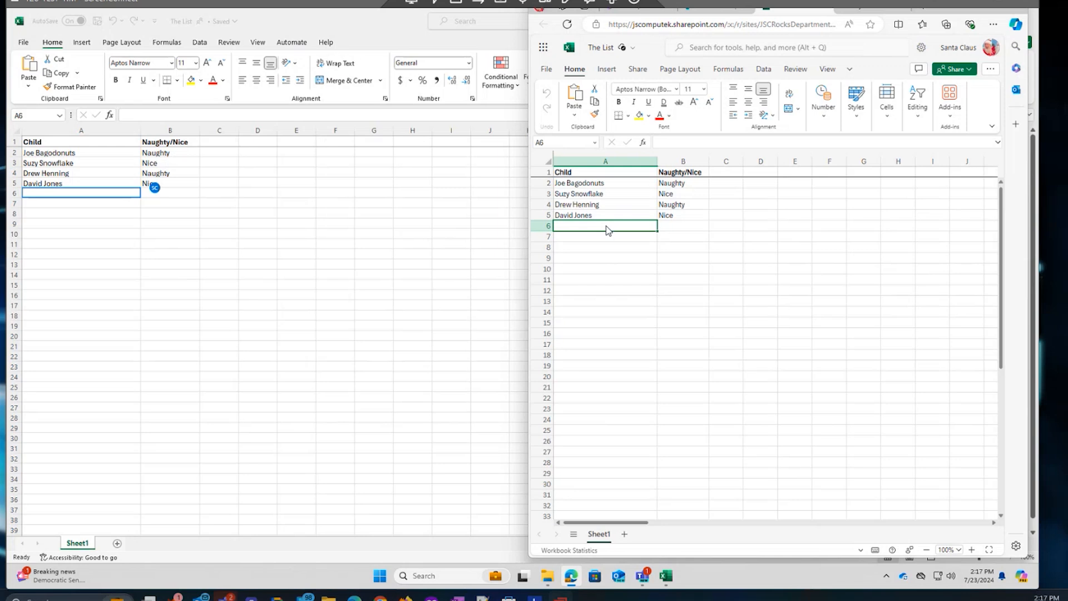
text(Sally B)
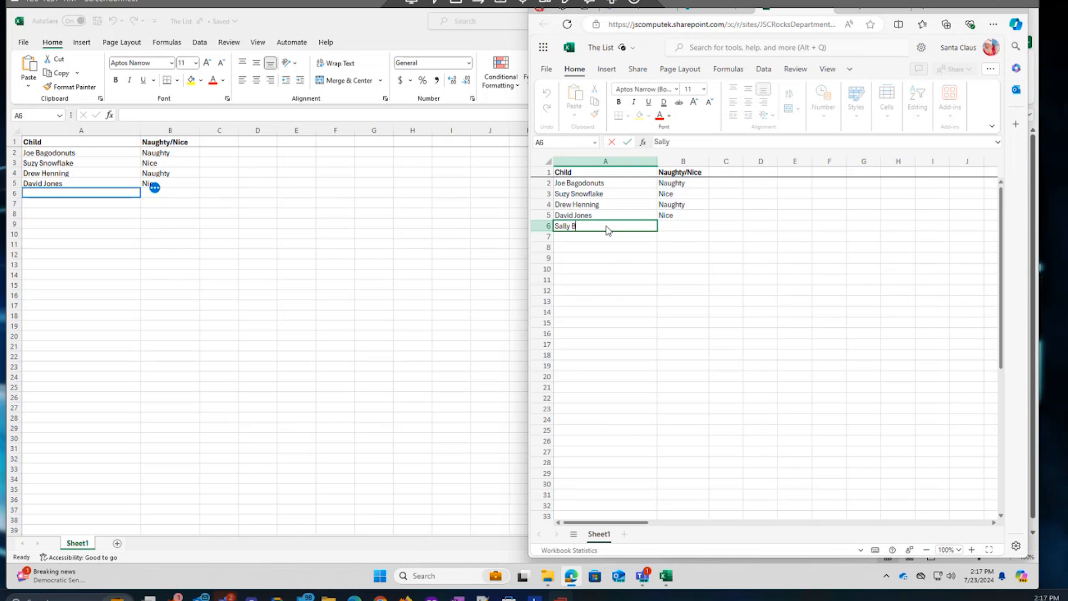
text(rown)
key(Tab)
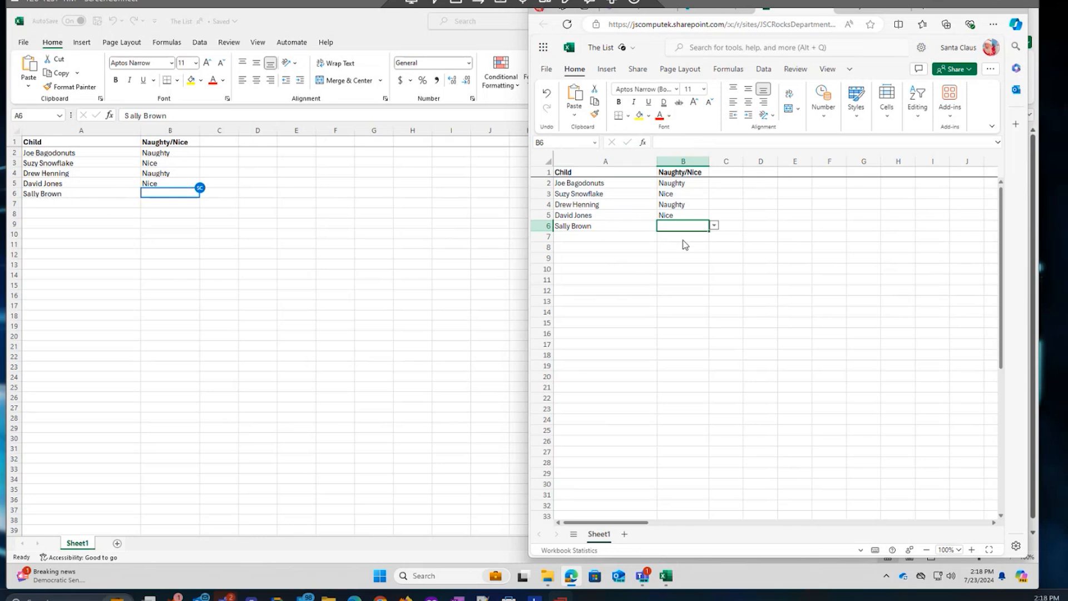
click(715, 226)
click(688, 246)
click(592, 239)
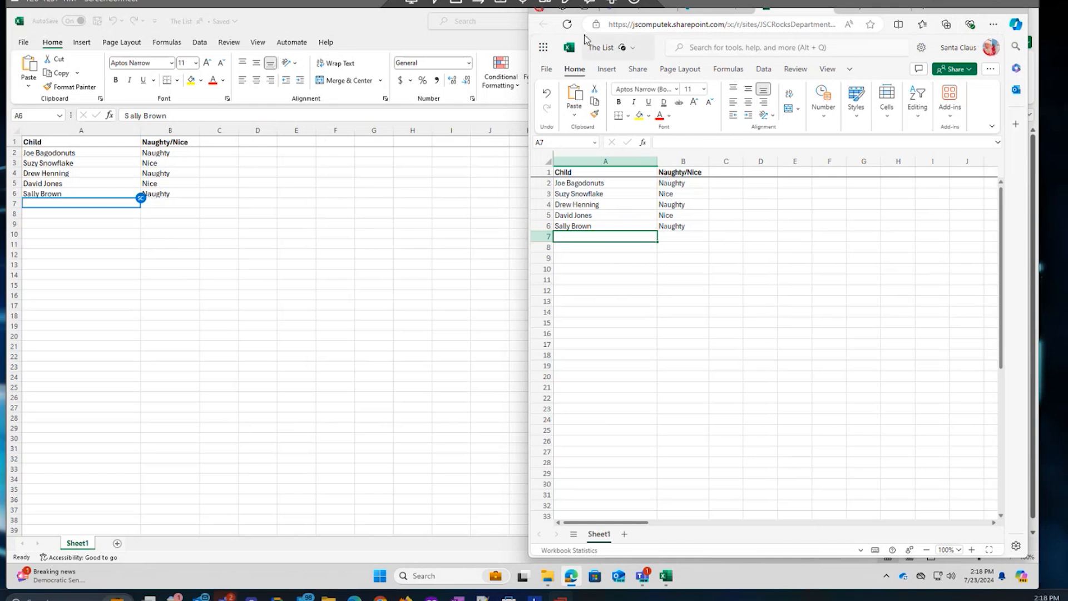
Close The List in desktop Excel and in the web Excel tab in Edge.
right_click(670, 578)
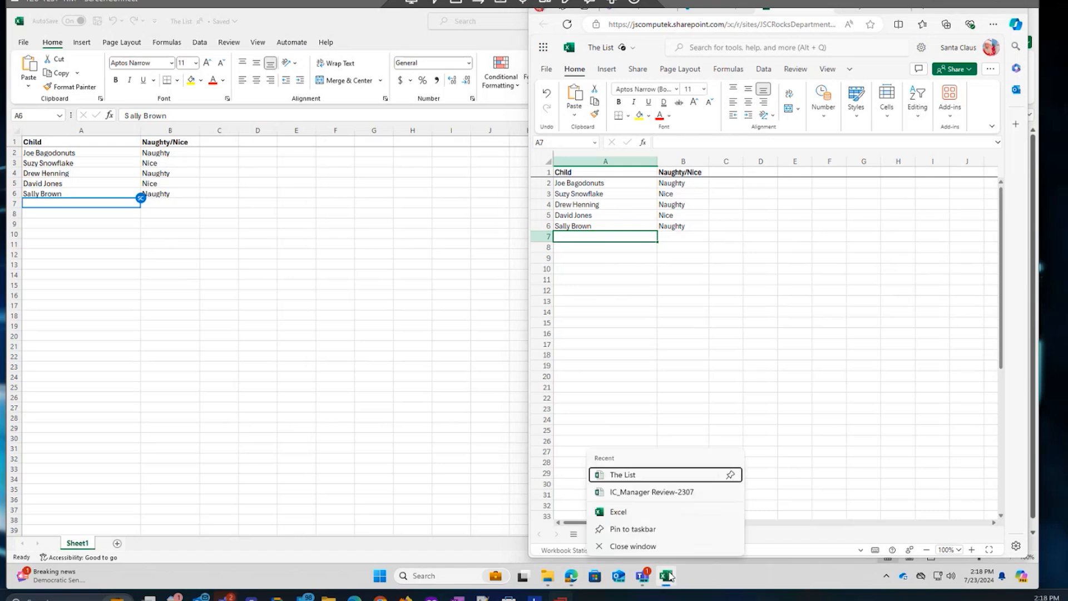
click(634, 546)
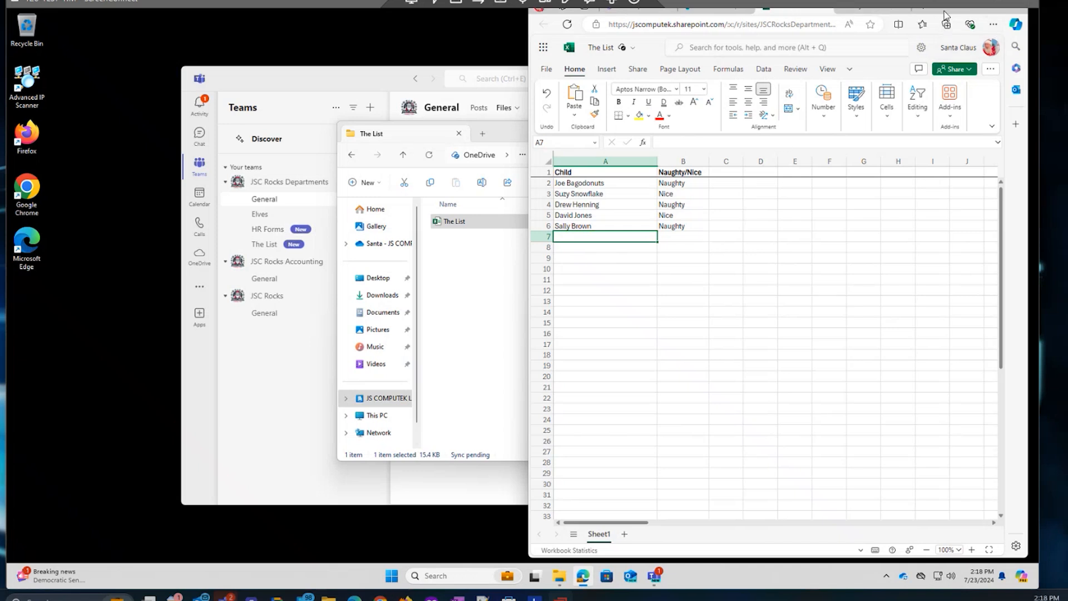
drag(944, 15, 932, 25)
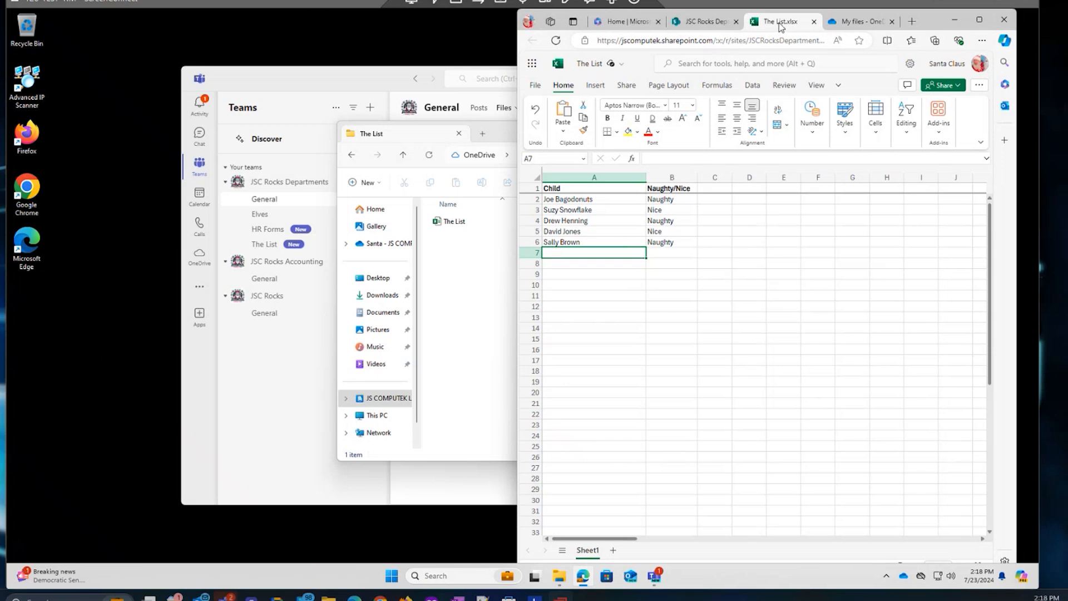
double_click(938, 18)
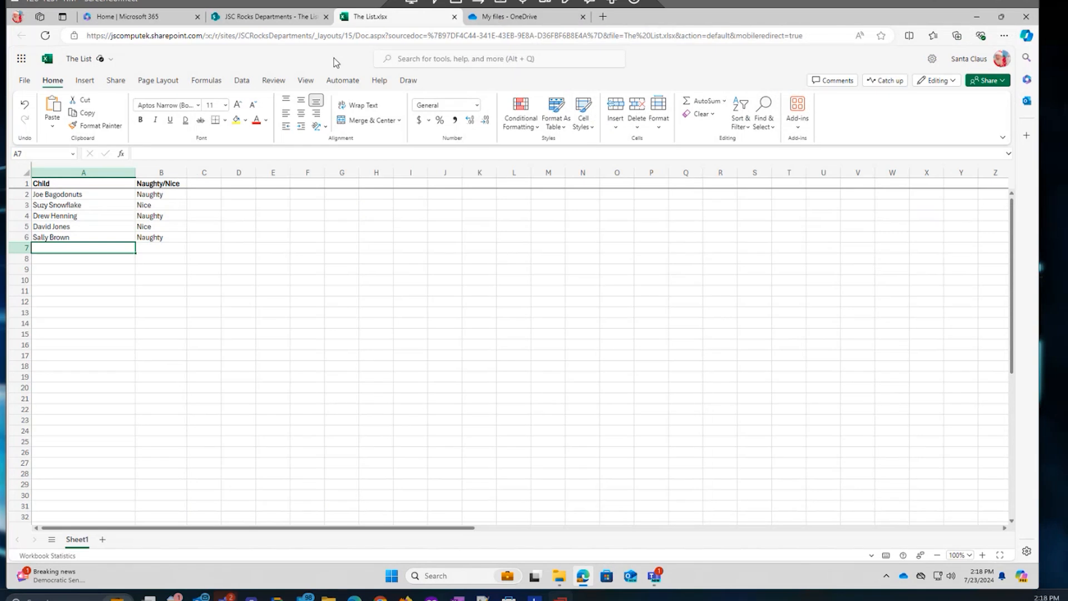
click(455, 17)
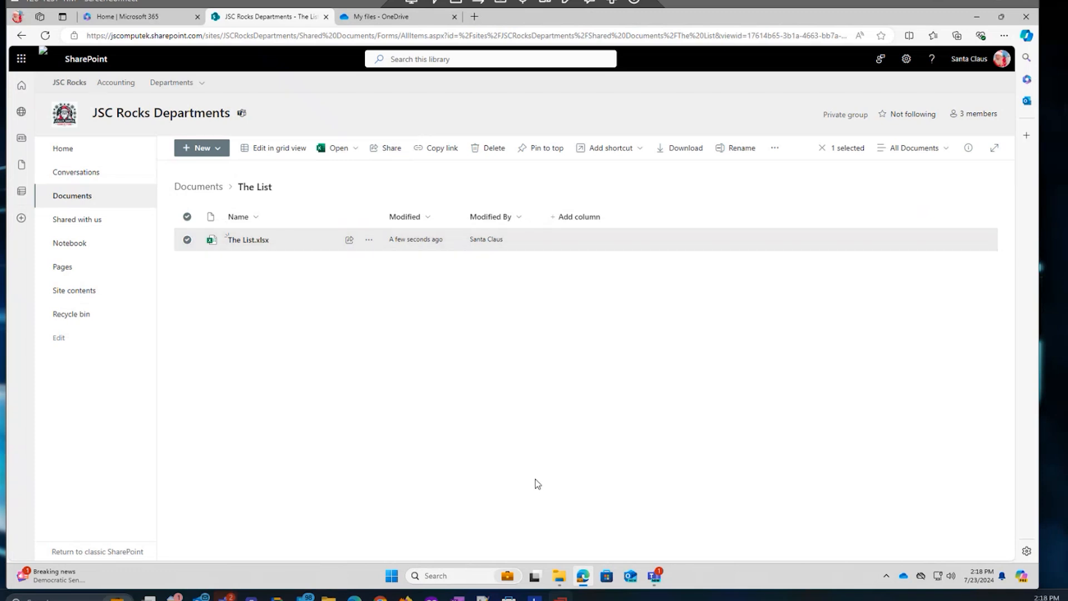
Browse the synced JSC Rocks Departments - Documents library in File Explorer to The List folder.
click(559, 576)
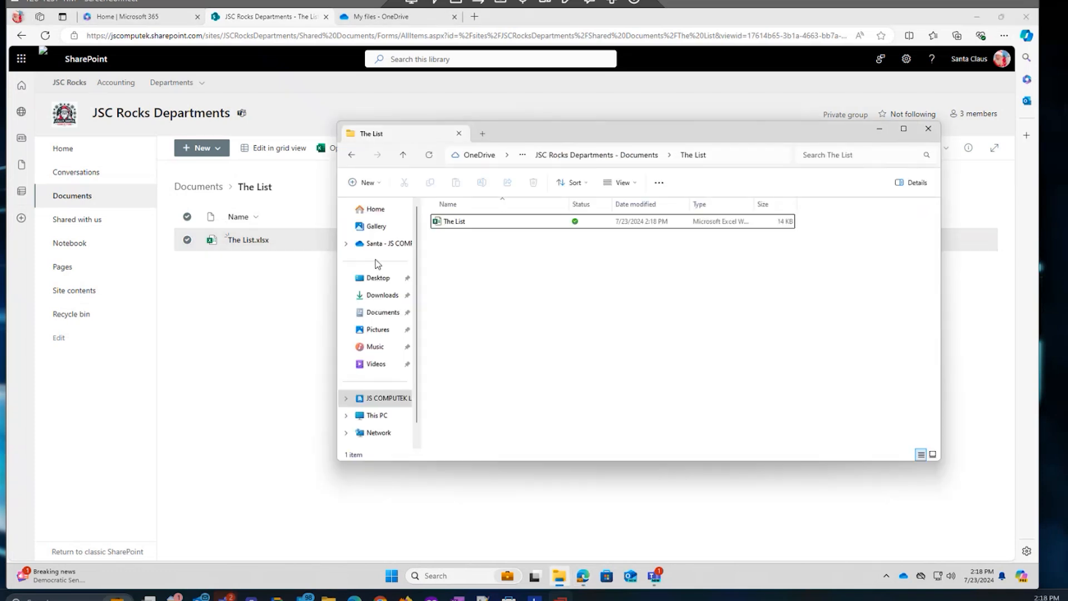
click(467, 225)
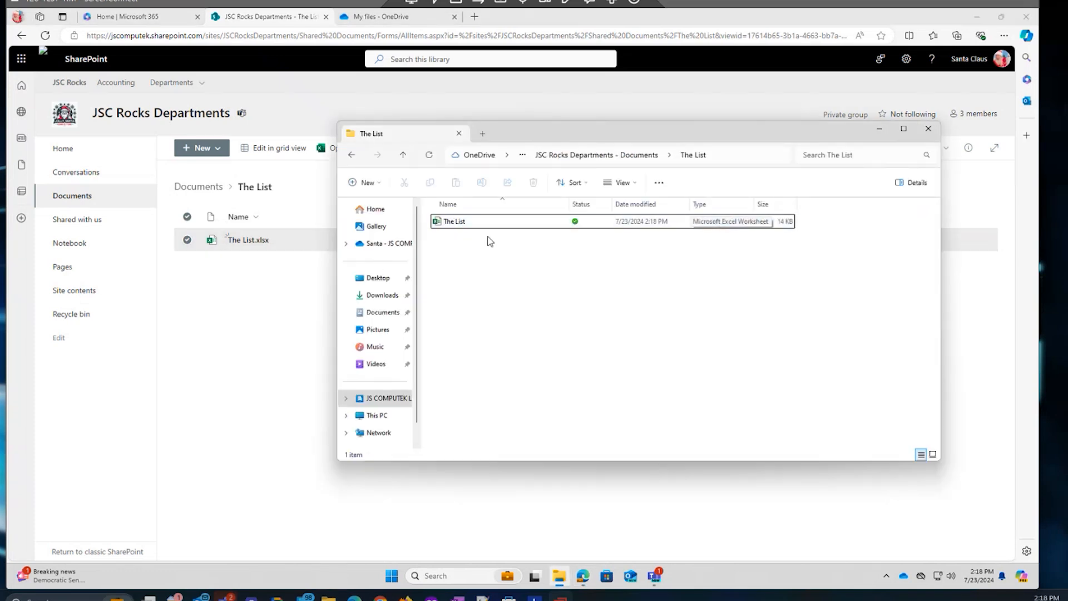
click(503, 278)
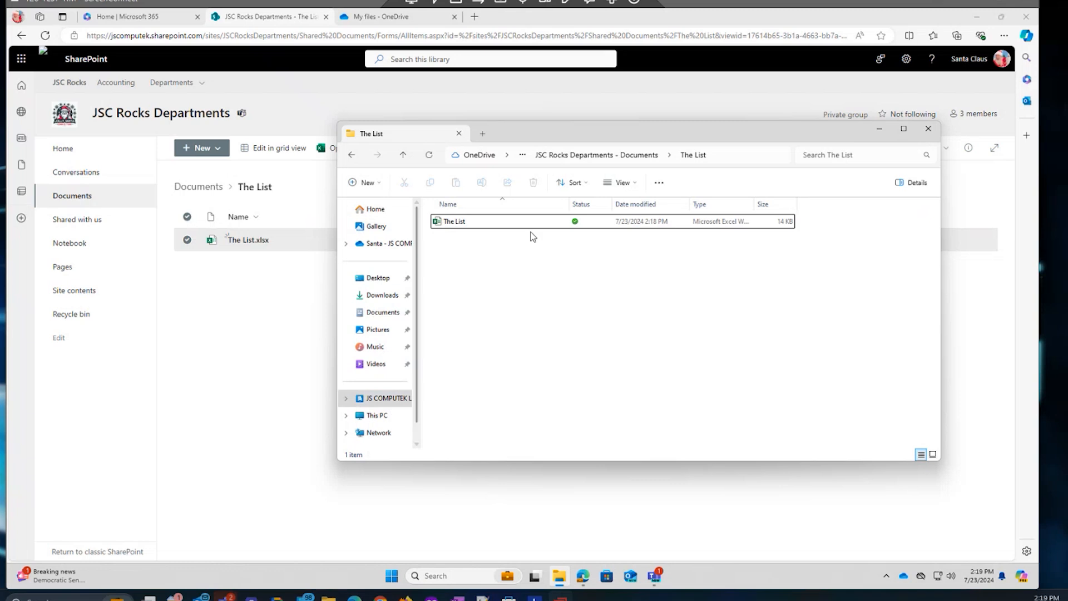
click(608, 160)
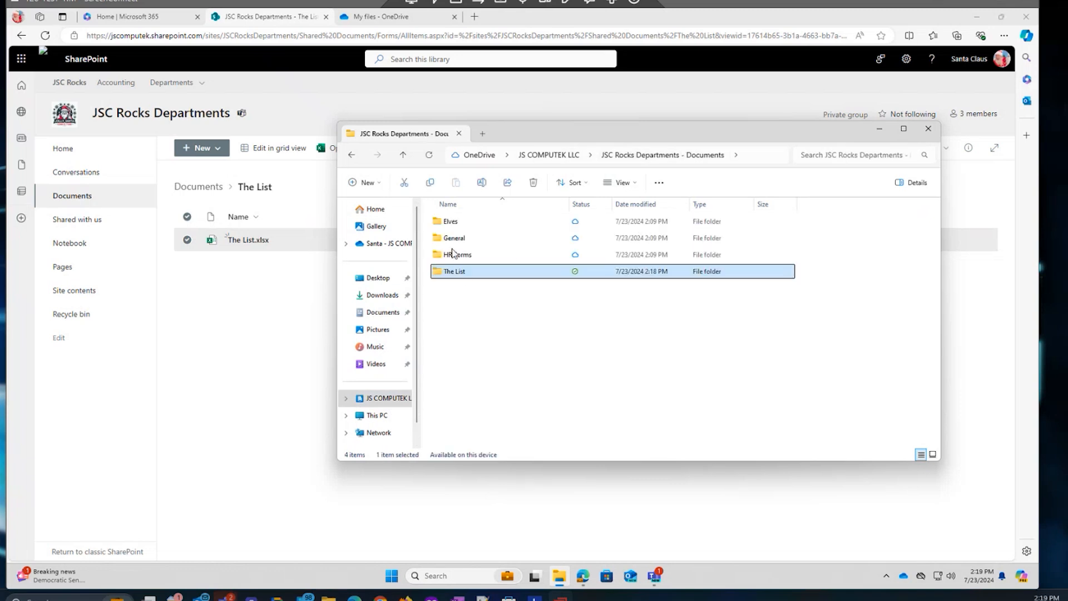
click(452, 257)
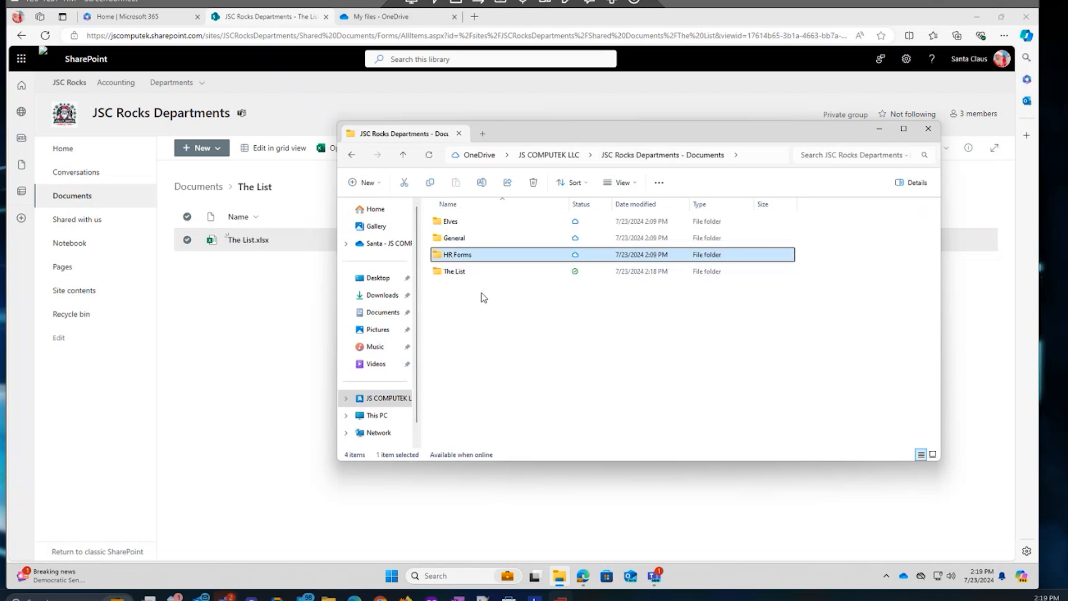
double_click(445, 256)
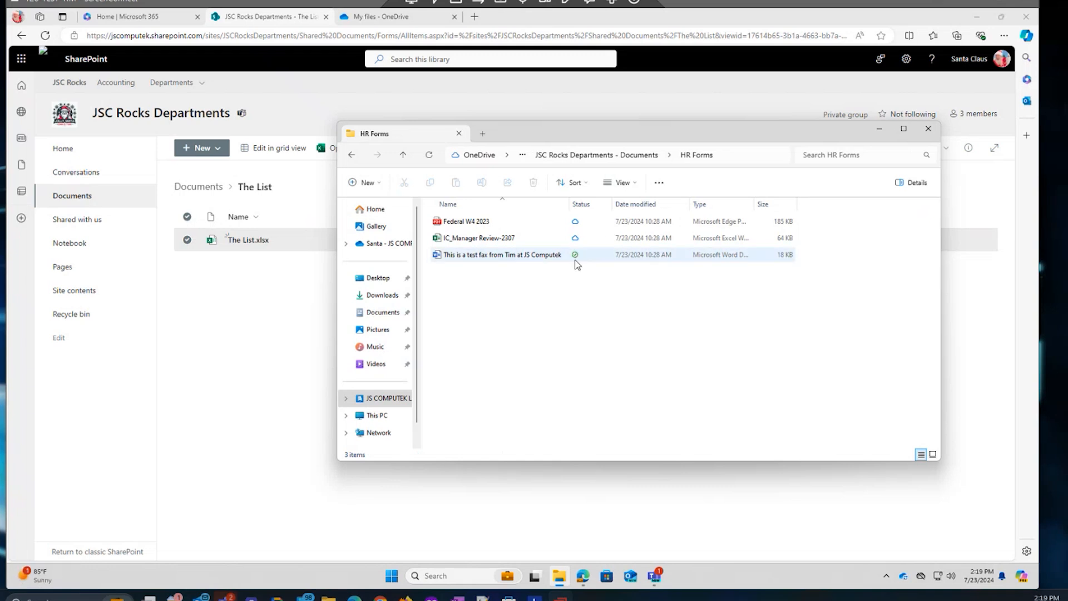
click(595, 155)
click(455, 272)
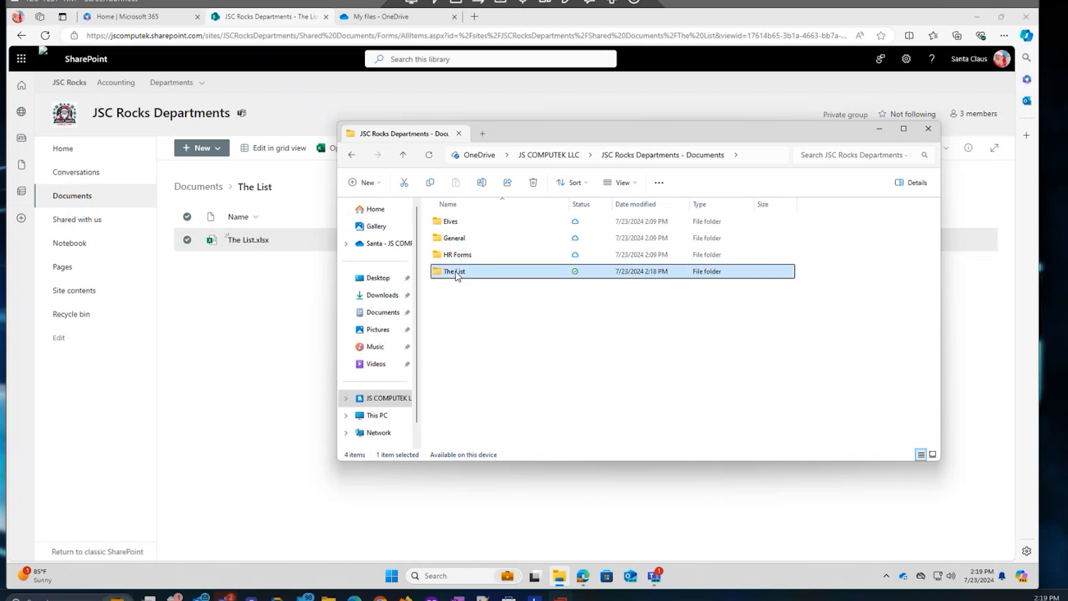
key(Return)
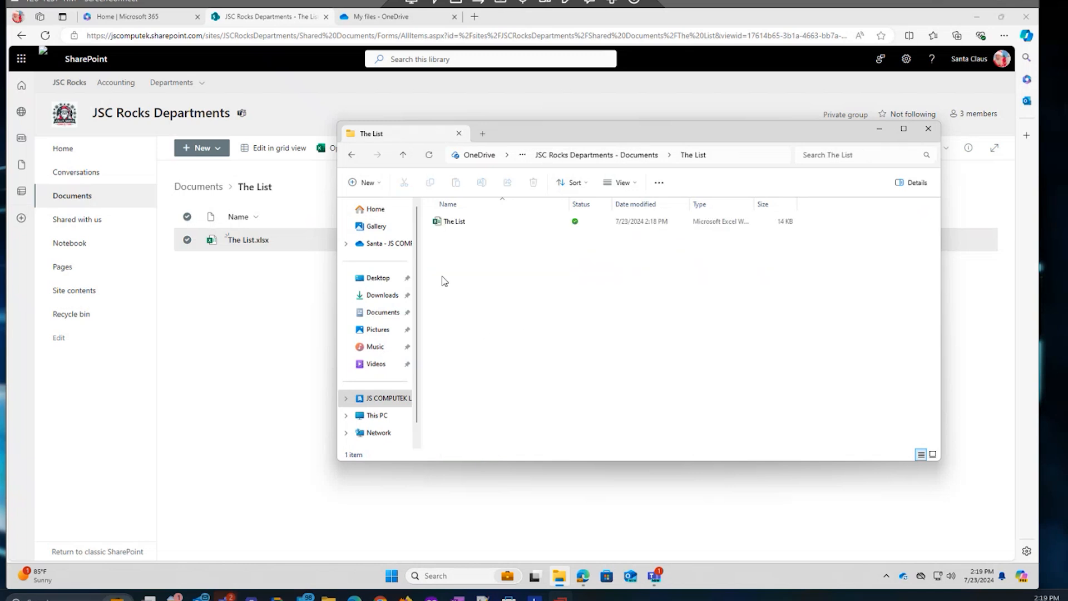
Free up space on The List workbook so it is kept online only.
click(458, 221)
right_click(459, 223)
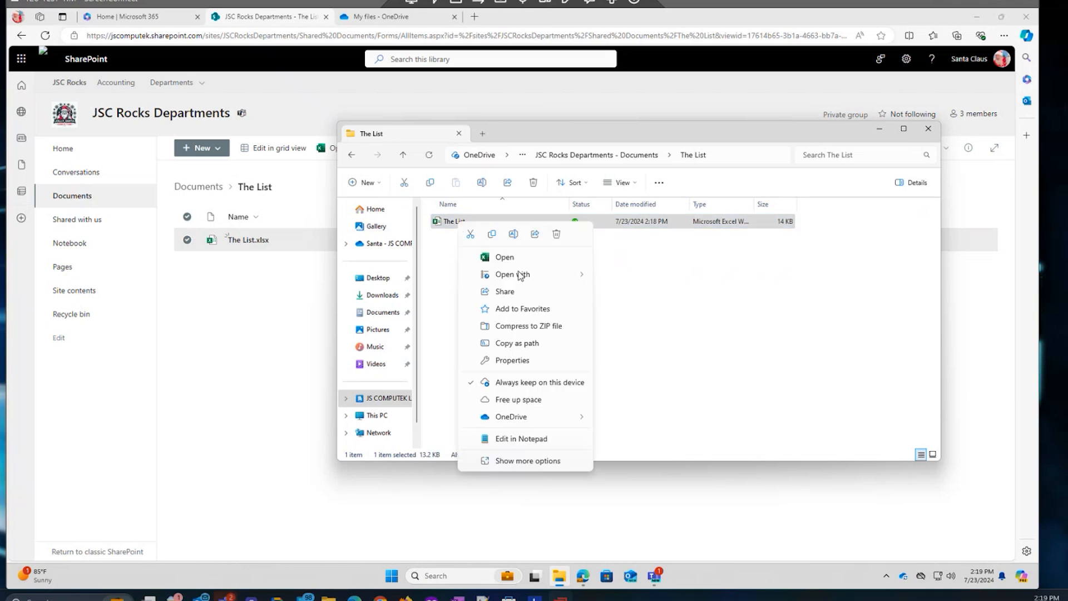
click(521, 400)
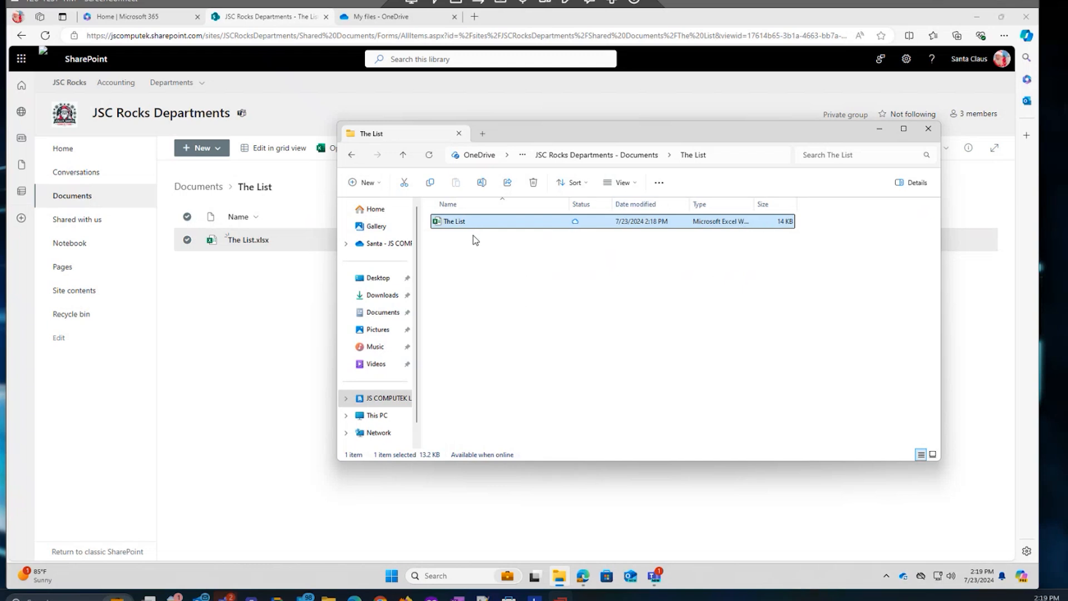
Return to the department documents folder, review The List folder's options, then go to Pictures.
click(601, 155)
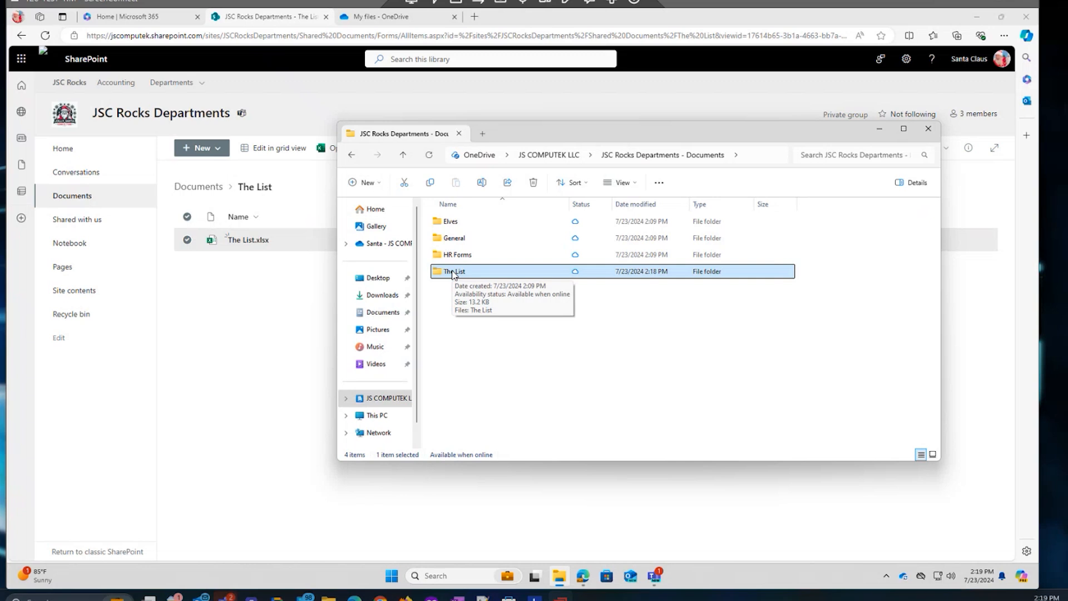
right_click(453, 272)
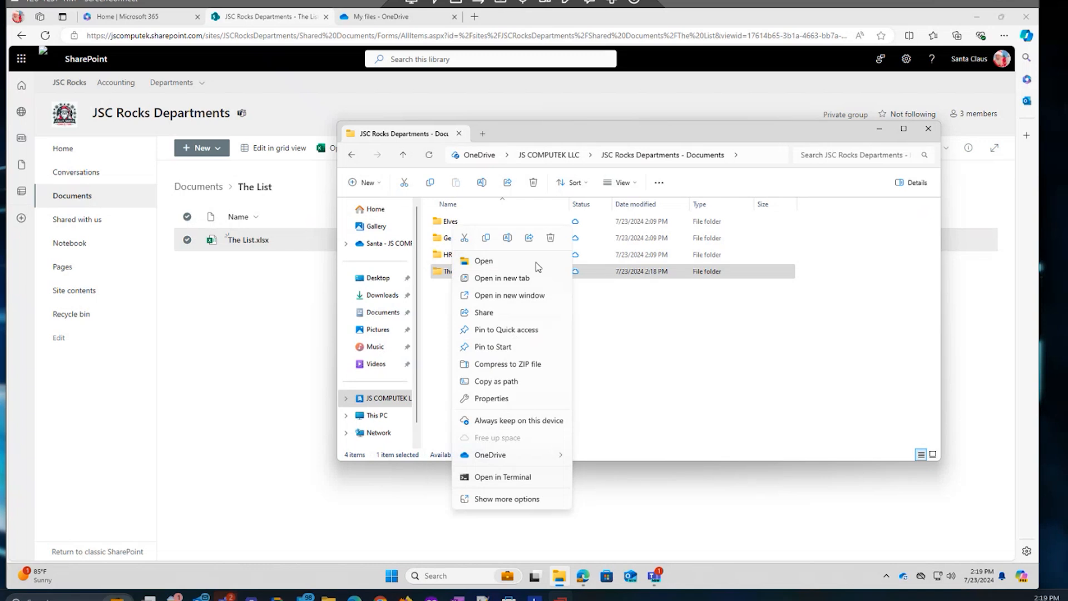
click(444, 310)
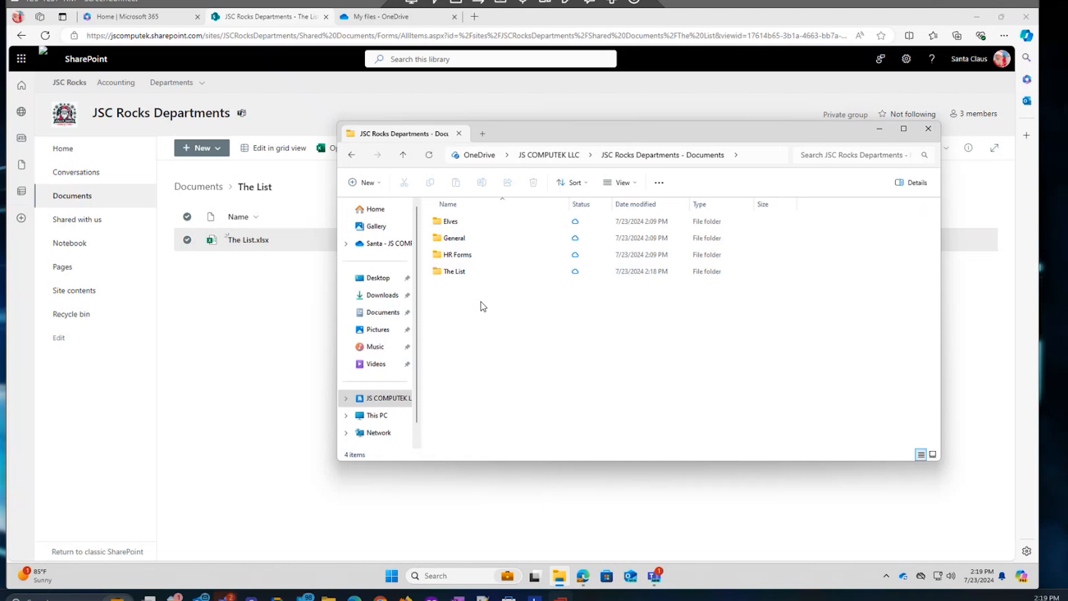
click(399, 329)
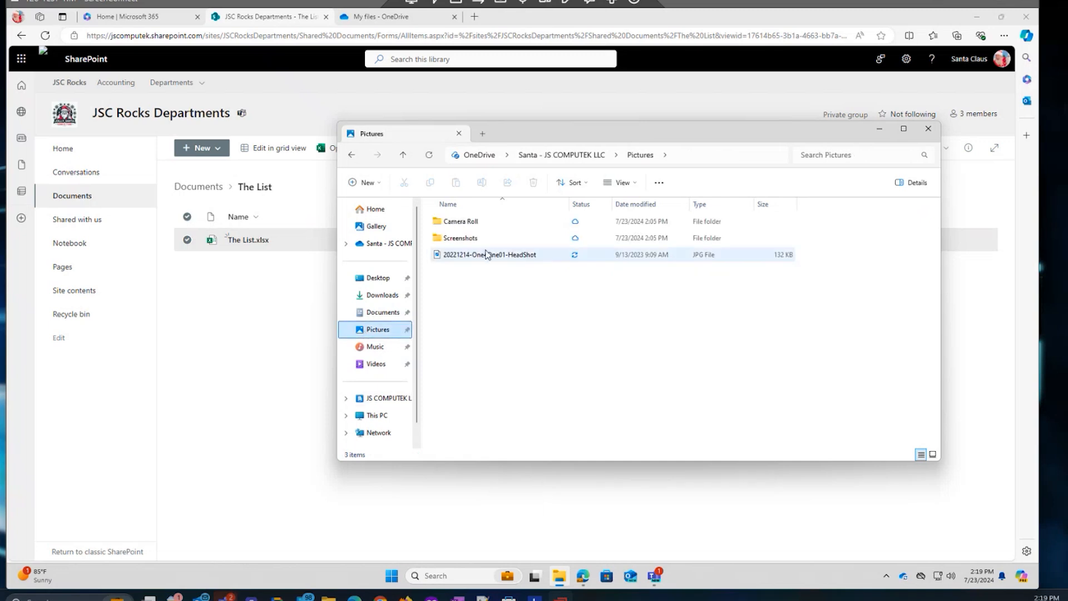
Close File Explorer and go to the JSC Rocks home site from the Departments hub menu.
click(928, 131)
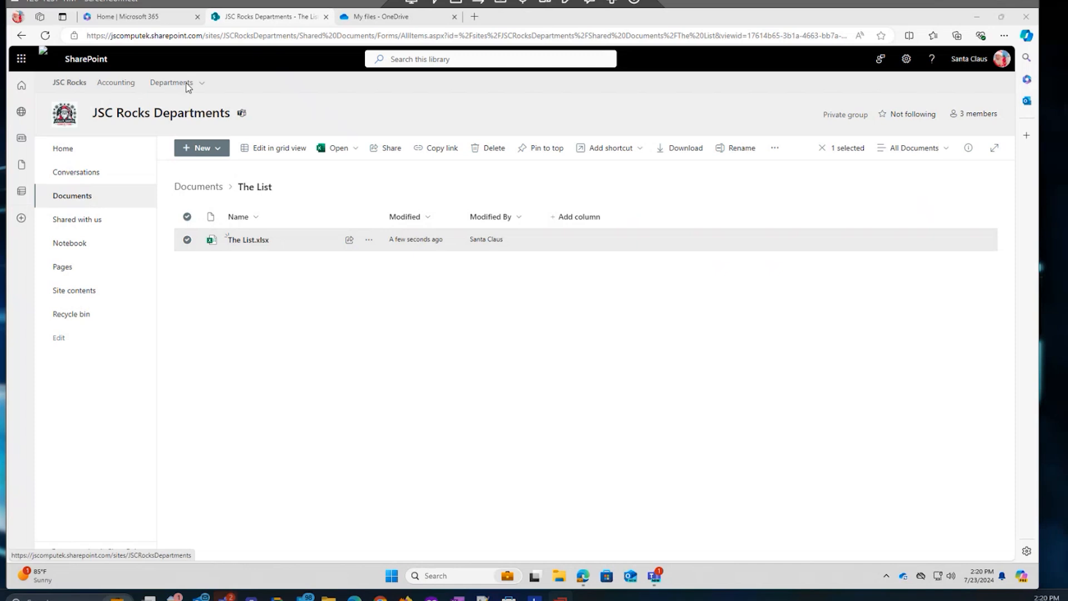
click(201, 83)
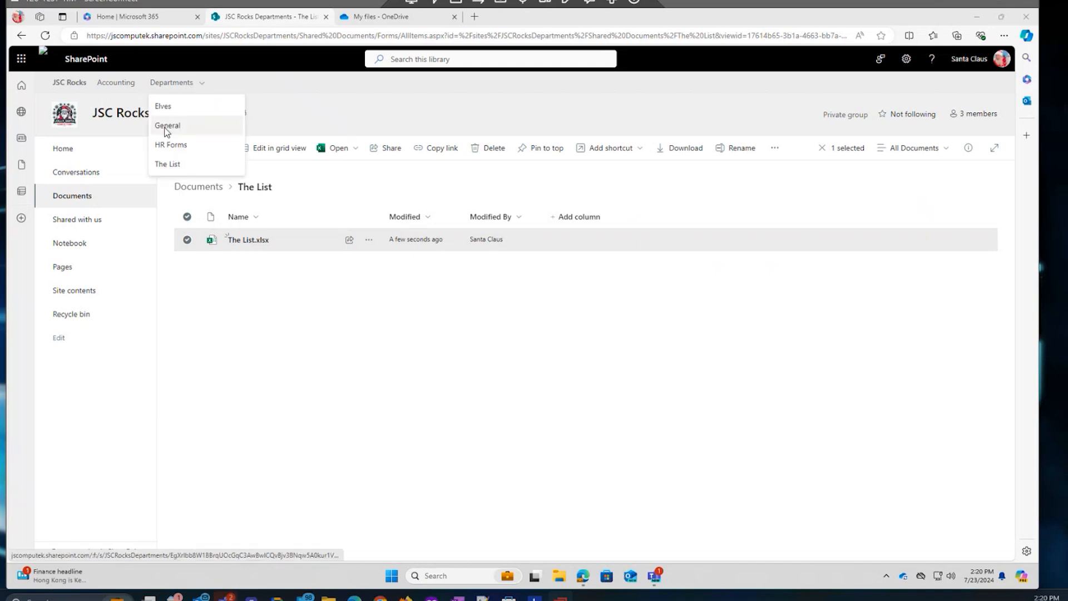
click(71, 81)
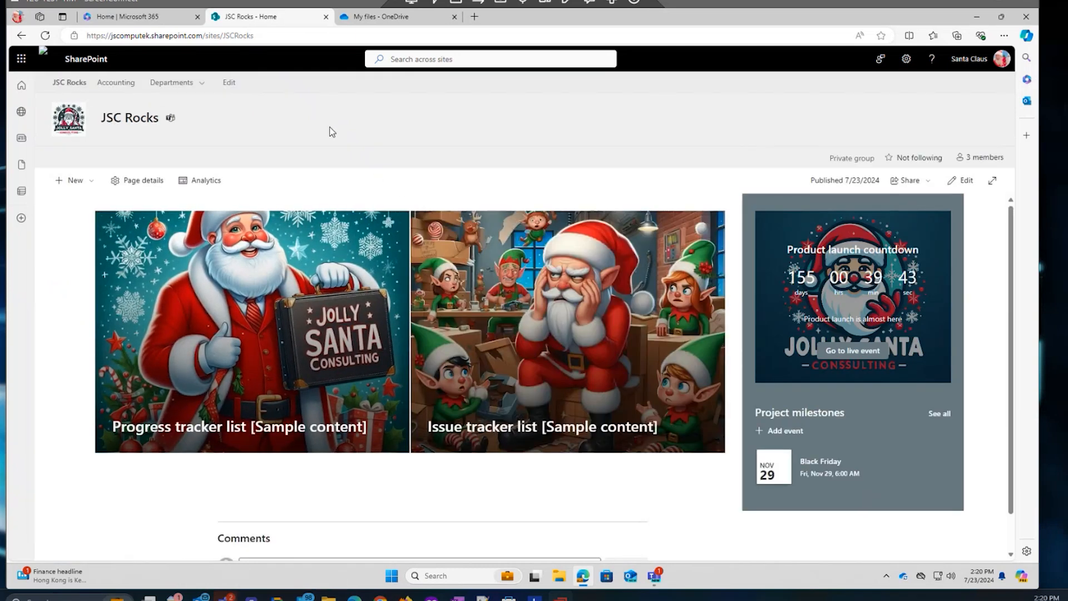
In Teams' HR Forms files, review the actions for IC_Manager Review-2307.xlsx without choosing one.
click(656, 579)
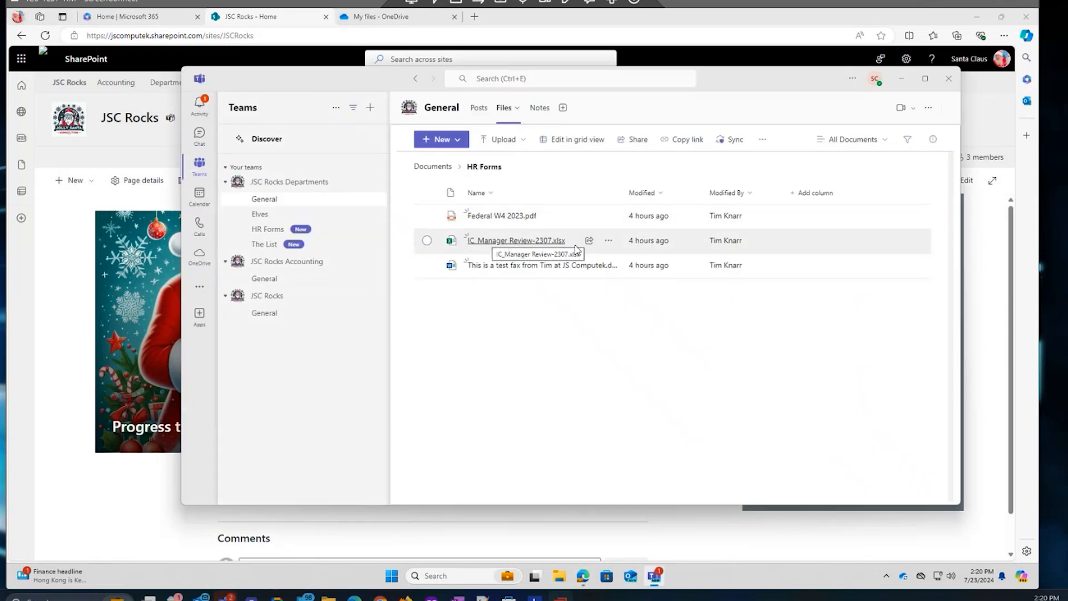
click(609, 241)
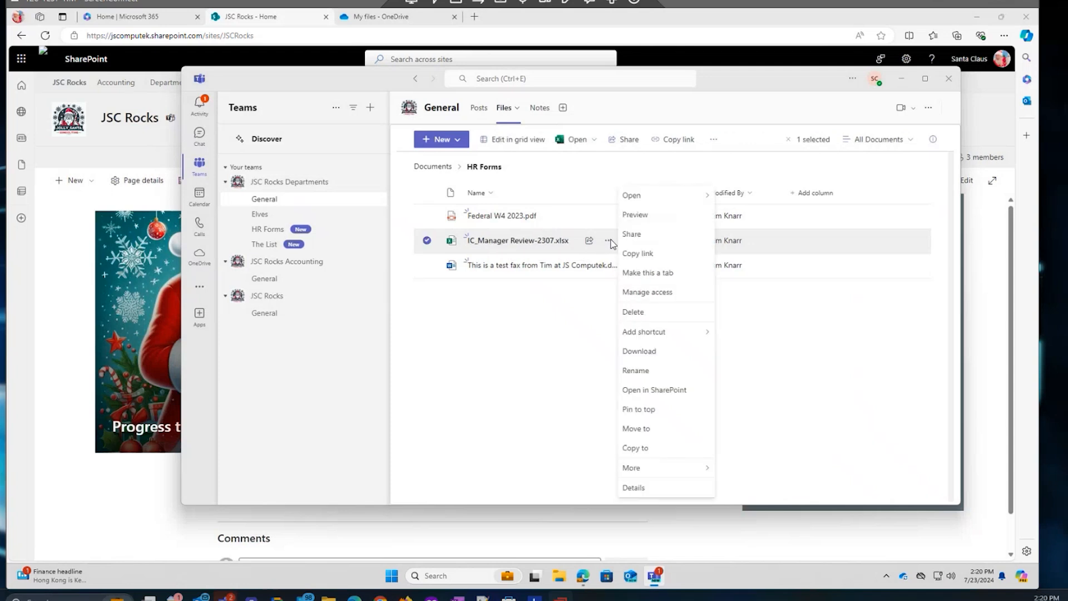
mouse_move(649, 197)
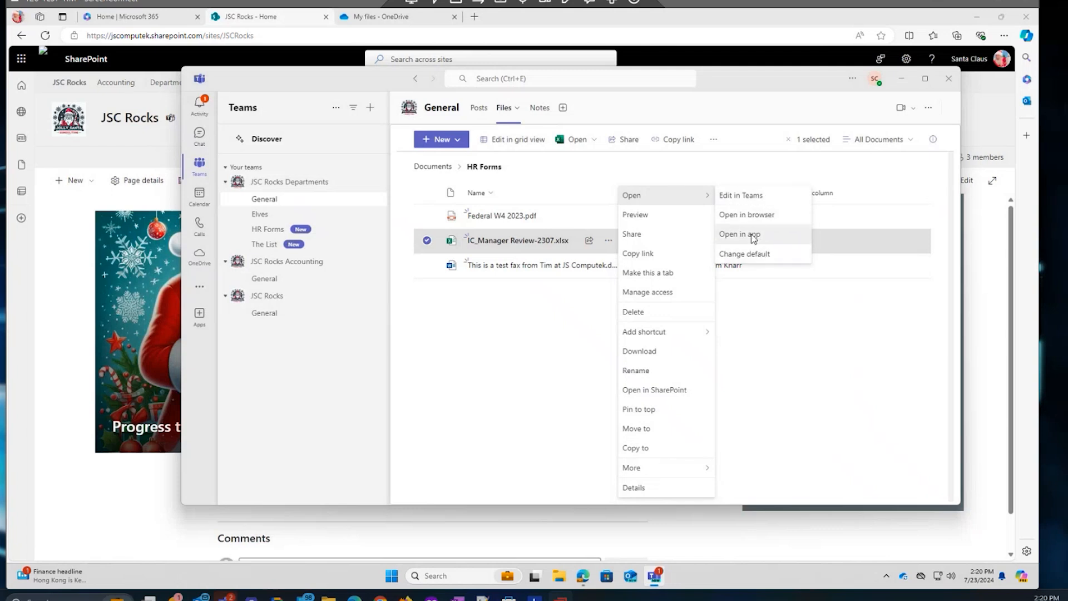
click(455, 341)
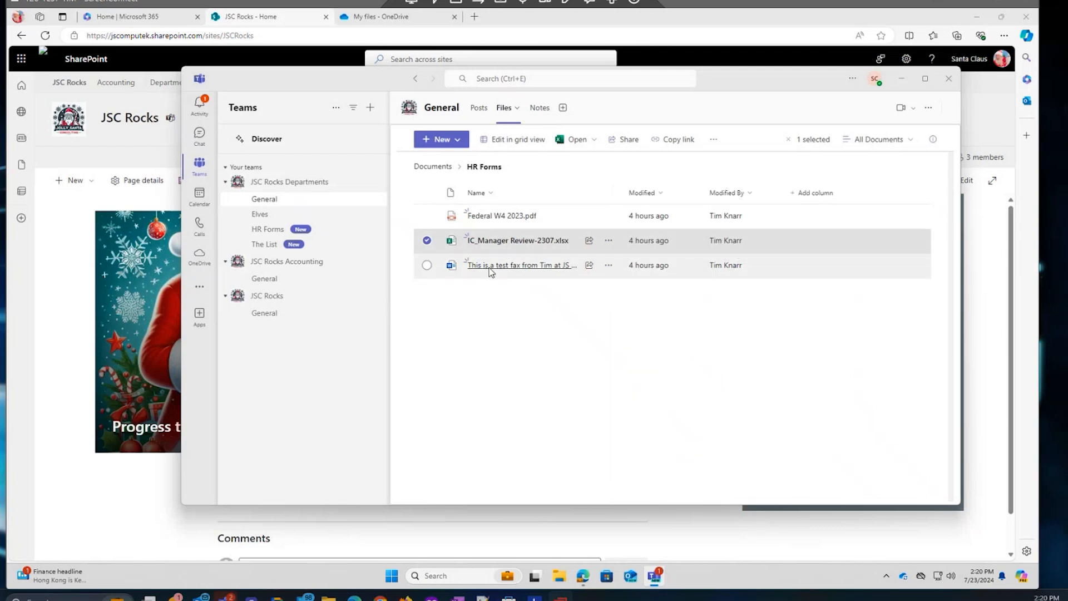